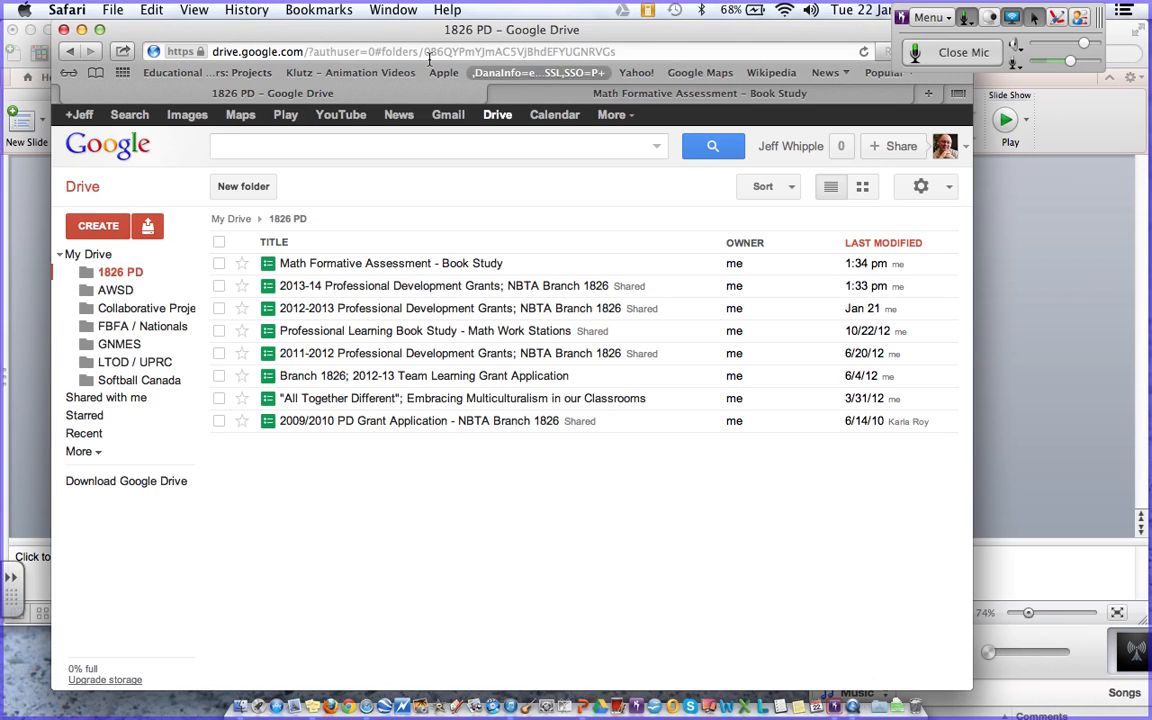
- Move the Safari window slightly to the left
left_click_drag(231, 32, 180, 28)
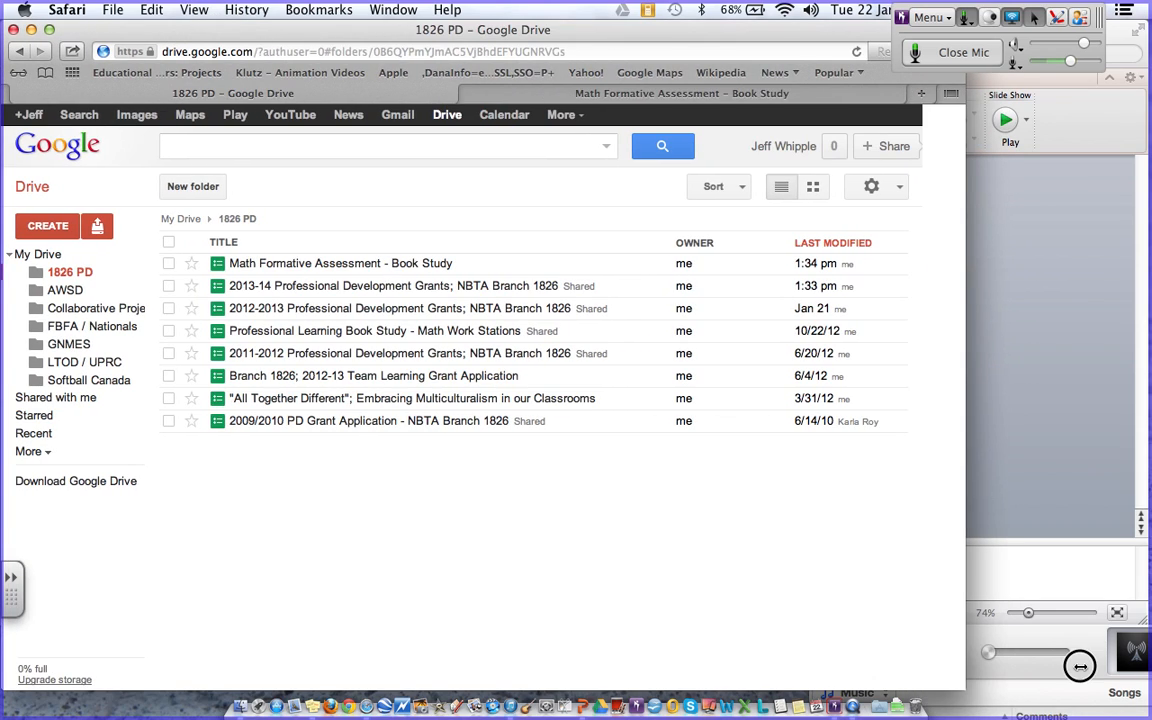
- Enlarge the browser window, sort the 1826 PD files by title, and glance at CREATE
left_click_drag(924, 675, 1137, 689)
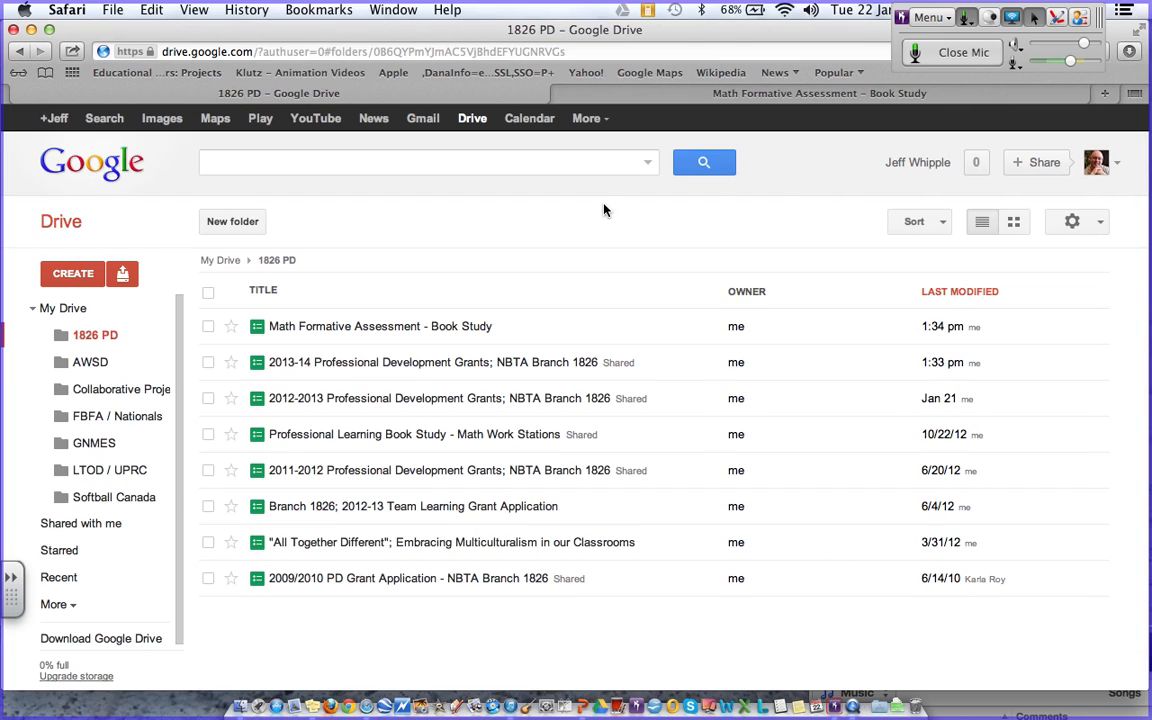
left_click(264, 292)
left_click(70, 274)
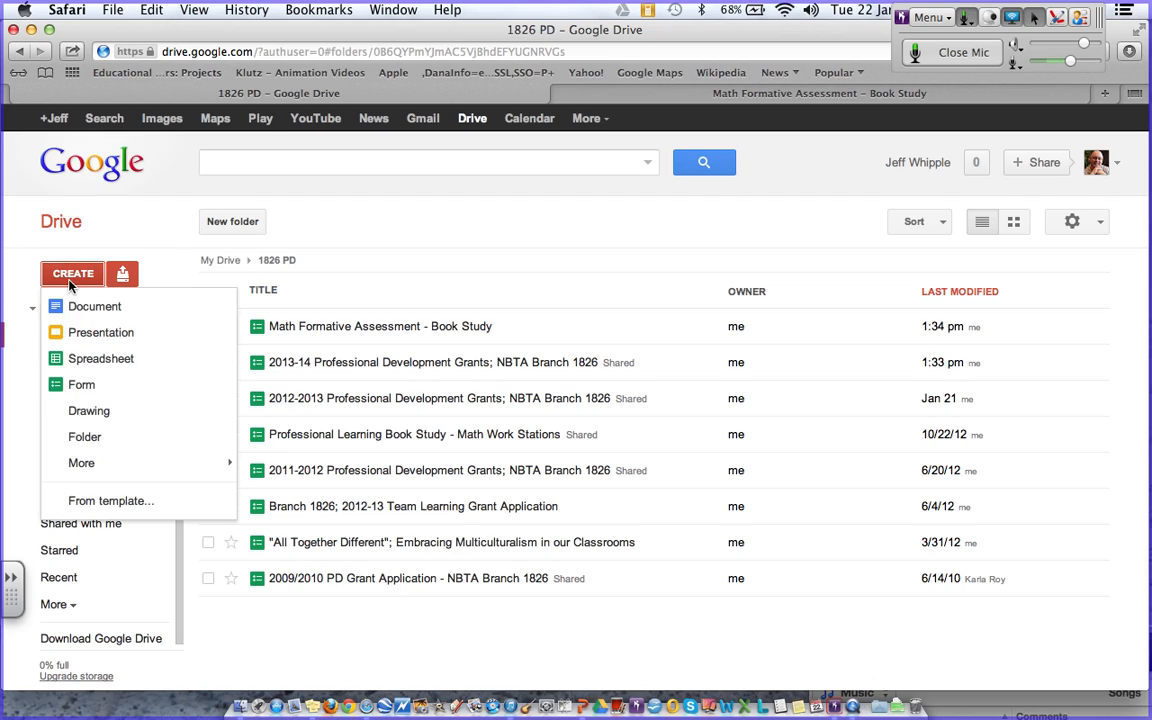
left_click(385, 236)
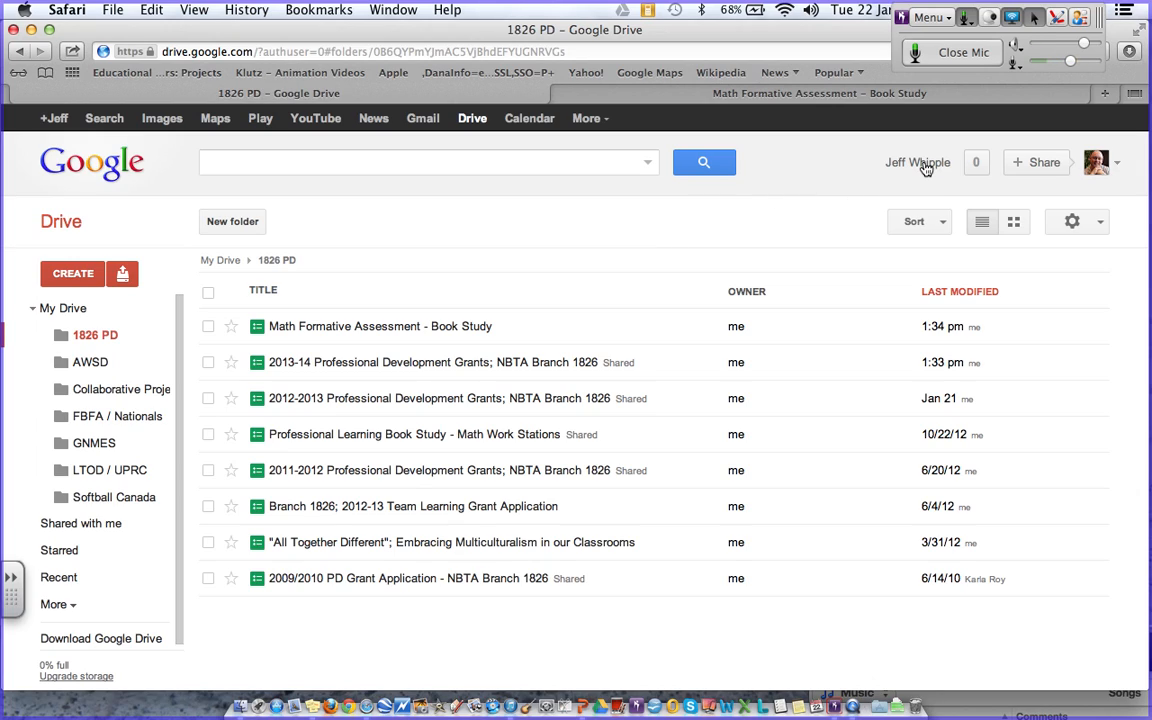
left_click(1058, 18)
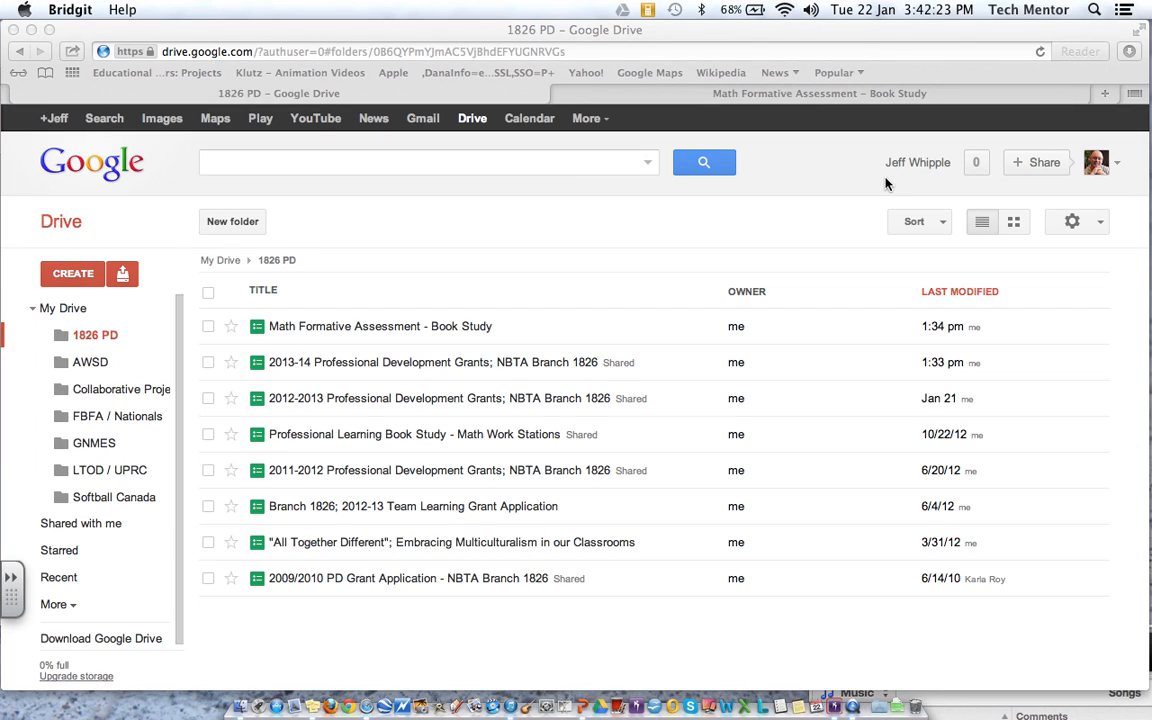
left_click_drag(885, 175, 954, 176)
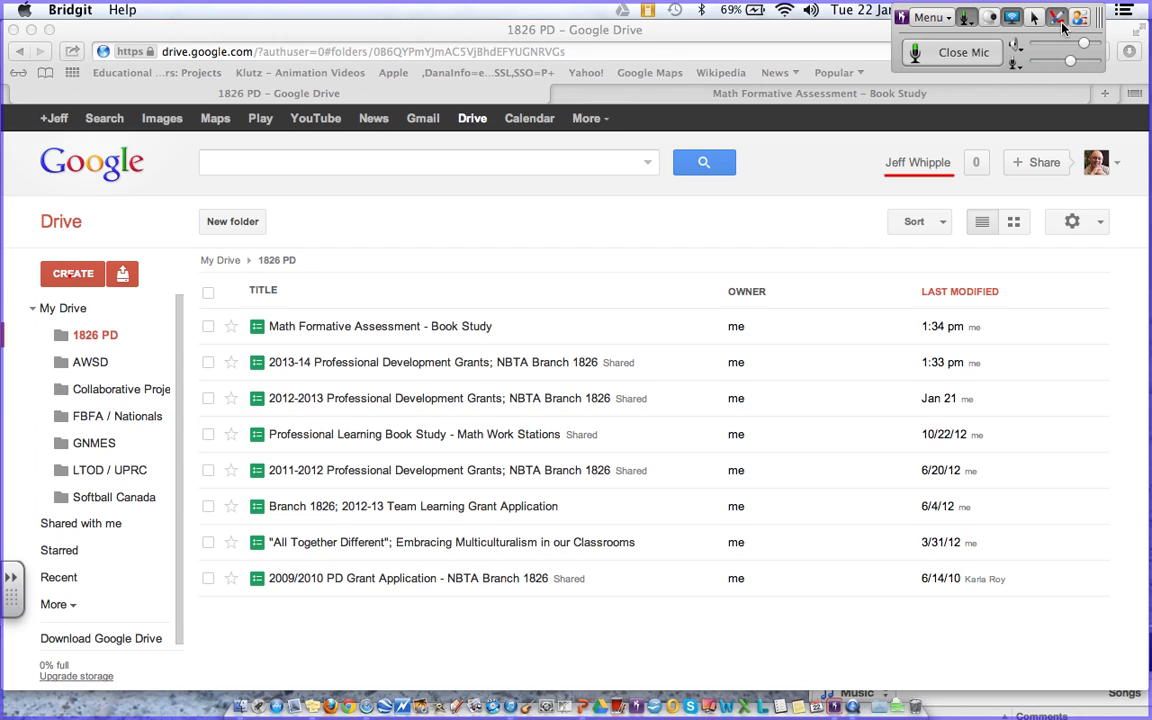
left_click(759, 168)
left_click(1058, 22)
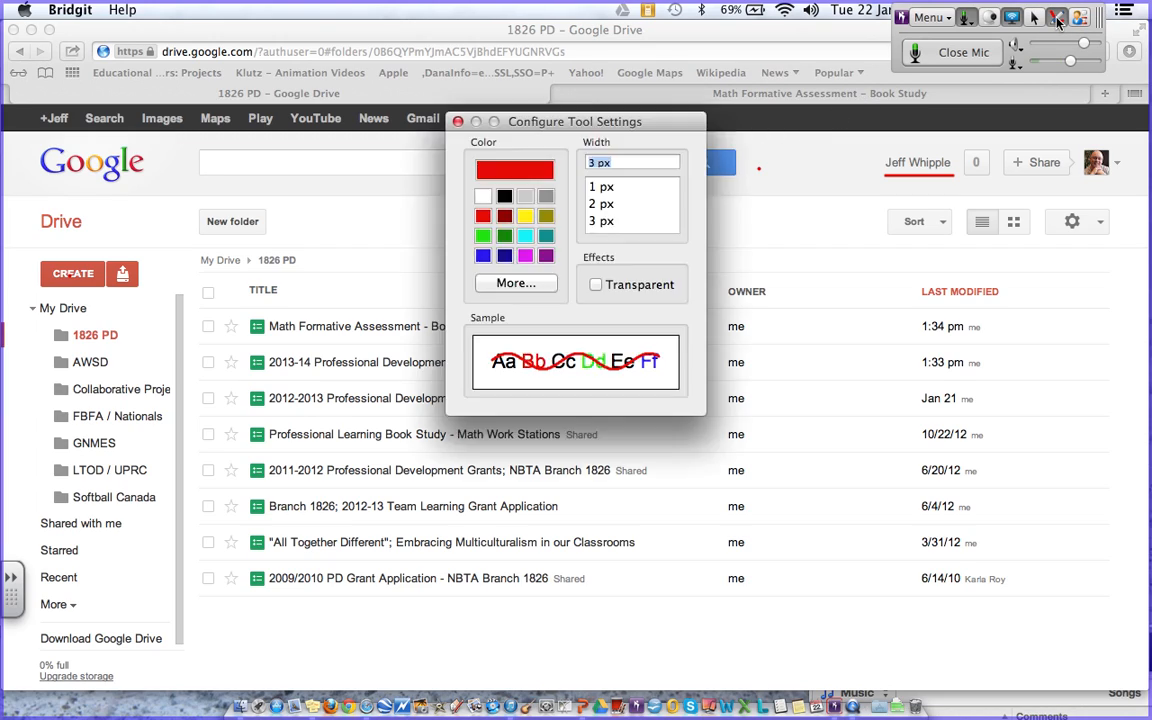
left_click(458, 121)
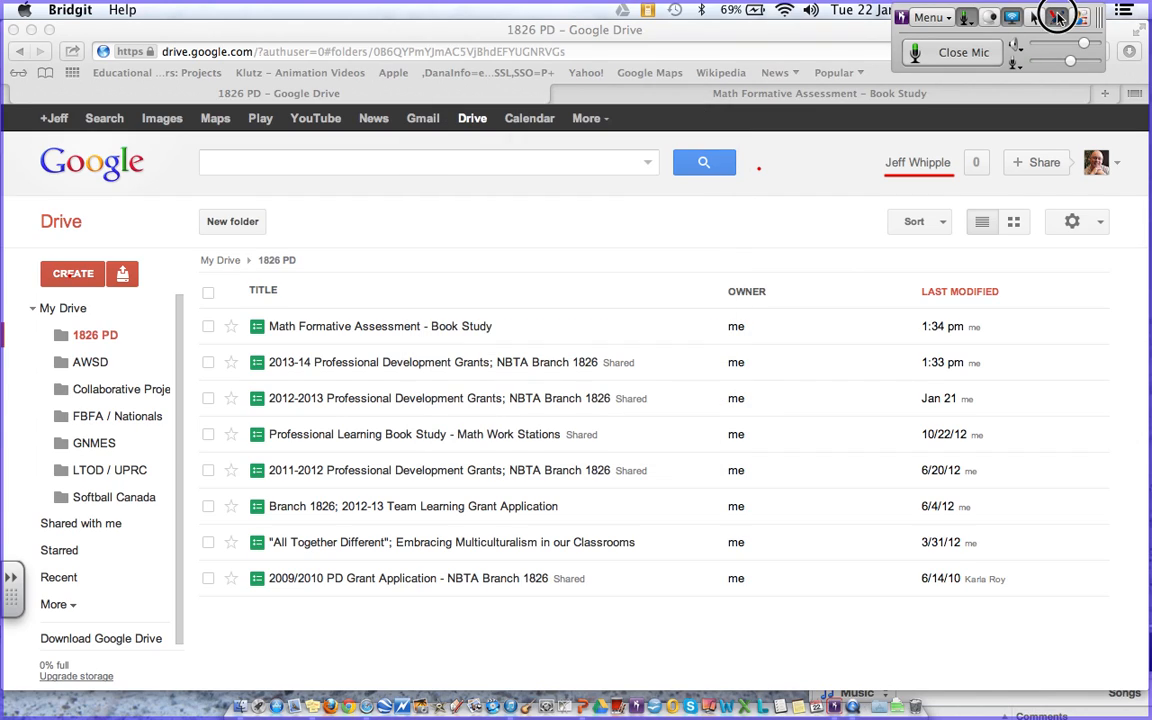
left_click(1036, 20)
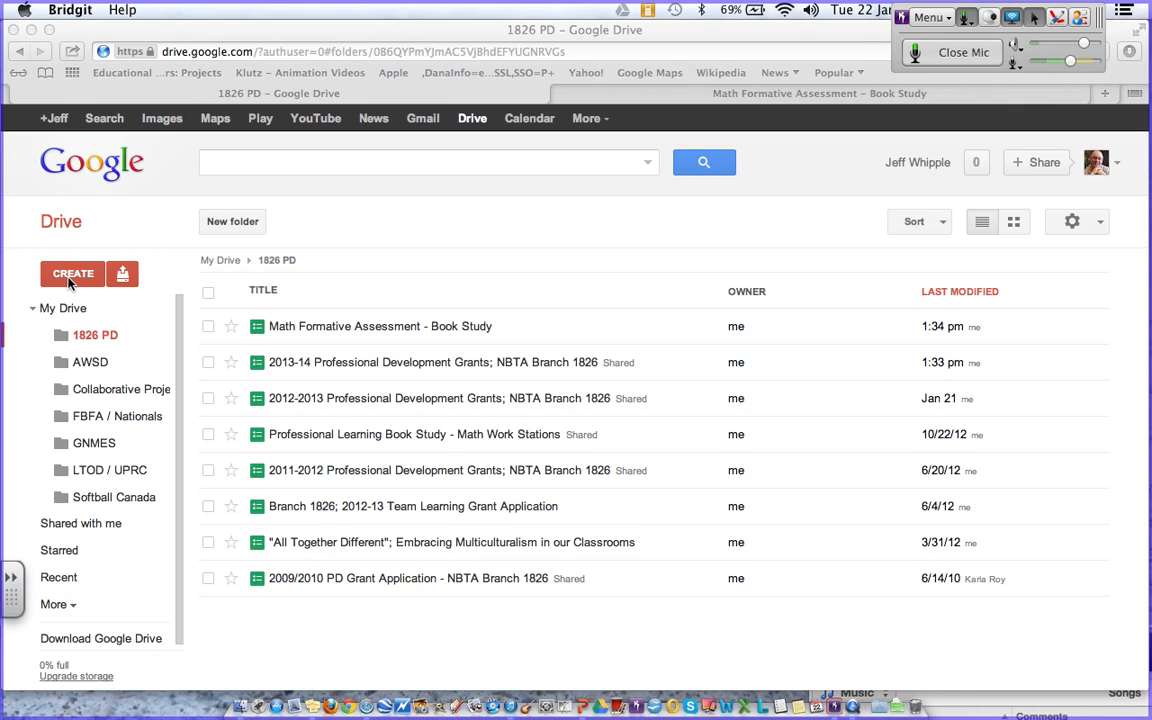
left_click(70, 280)
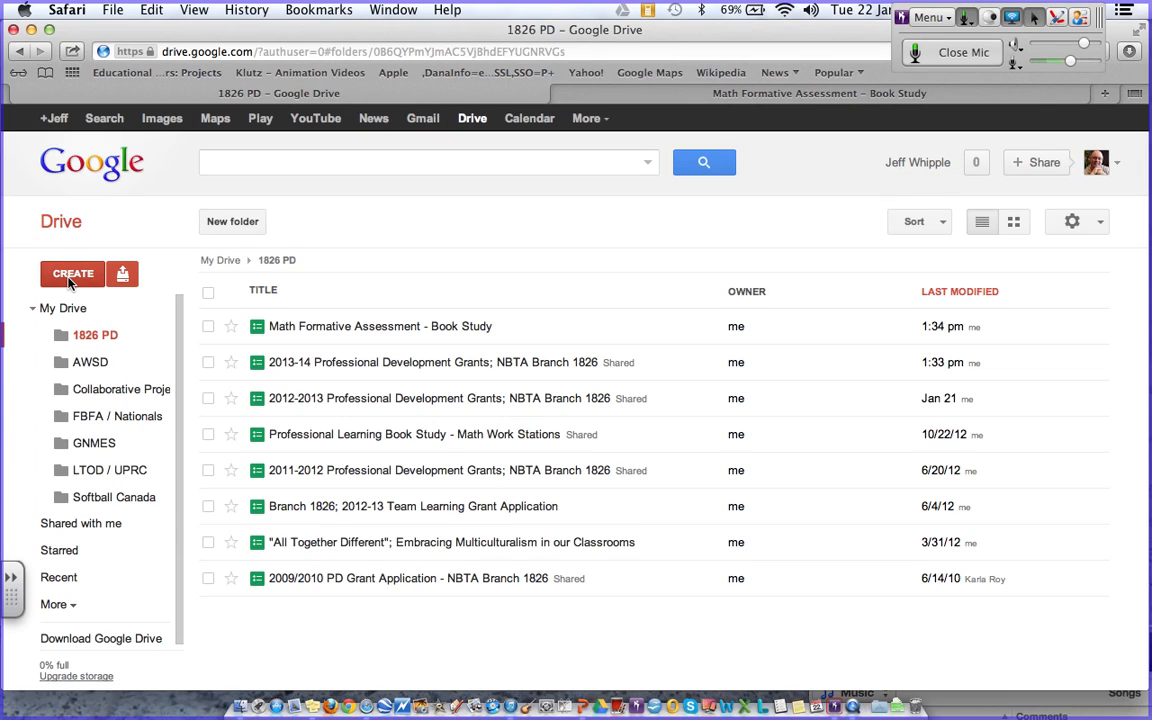
- Create a new Google Form from Drive's CREATE menu
left_click(82, 280)
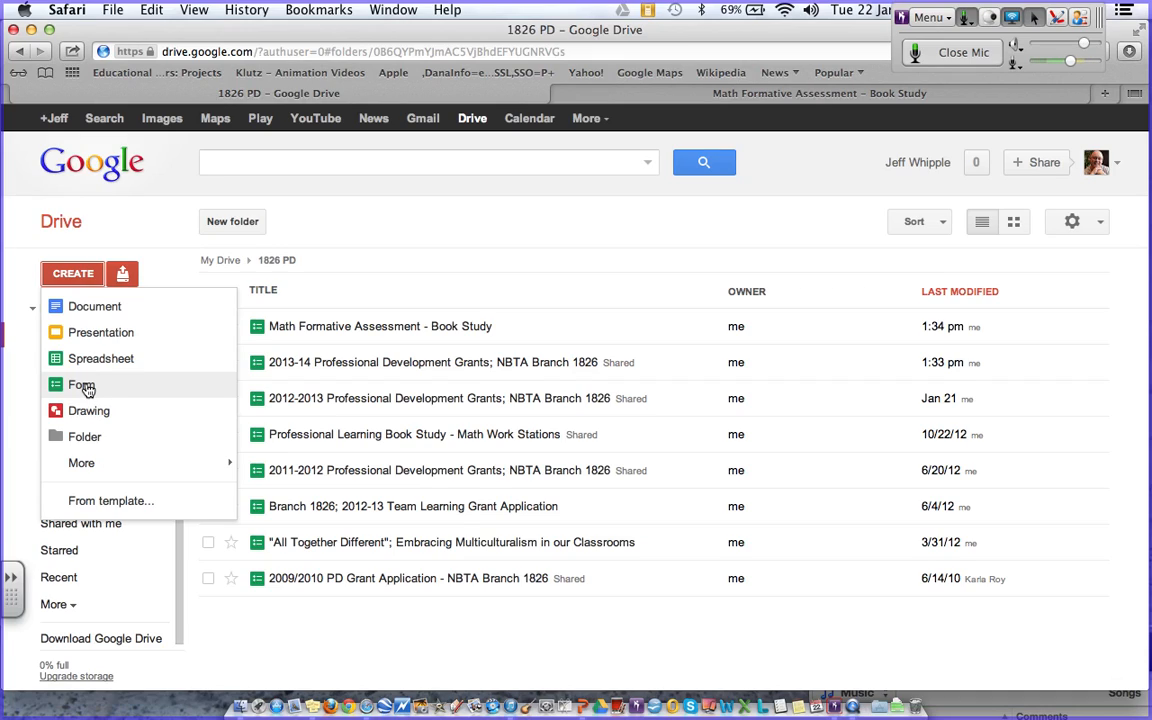
left_click(82, 386)
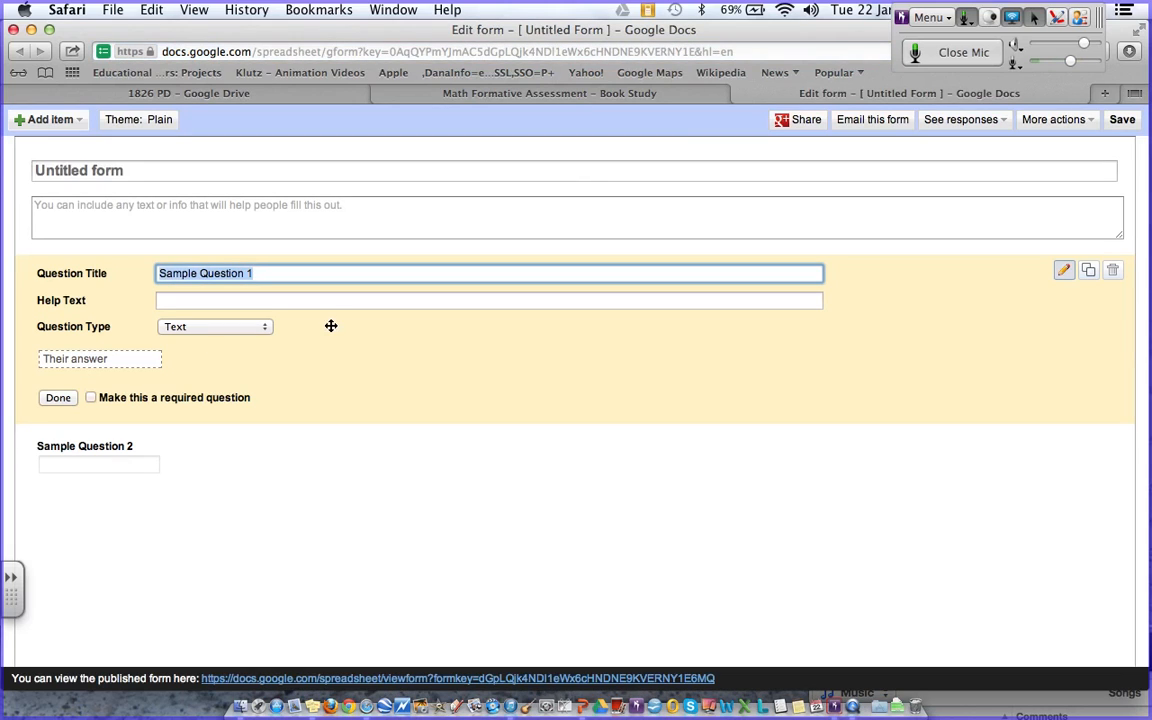
- Title the form 'Tech20Tuesday Test', described as 'A test form for demonstrating Google Forms on tech20Tuesday'
left_click(129, 167)
key("BackSpace")
key("BackSpace")
key("BackSpace")
key("BackSpace")
key("BackSpace")
key("BackSpace")
key("BackSpace")
key("BackSpace")
key("BackSpace")
key("BackSpace")
key("BackSpace")
key("BackSpace")
key("BackSpace")
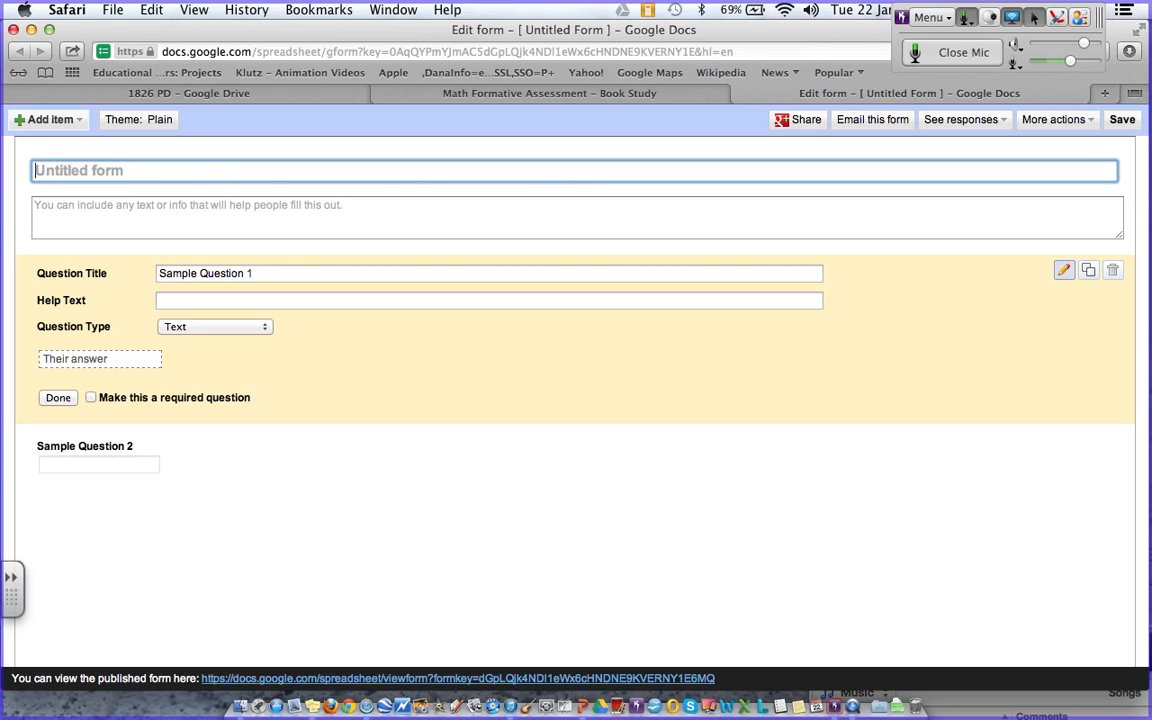
type("T")
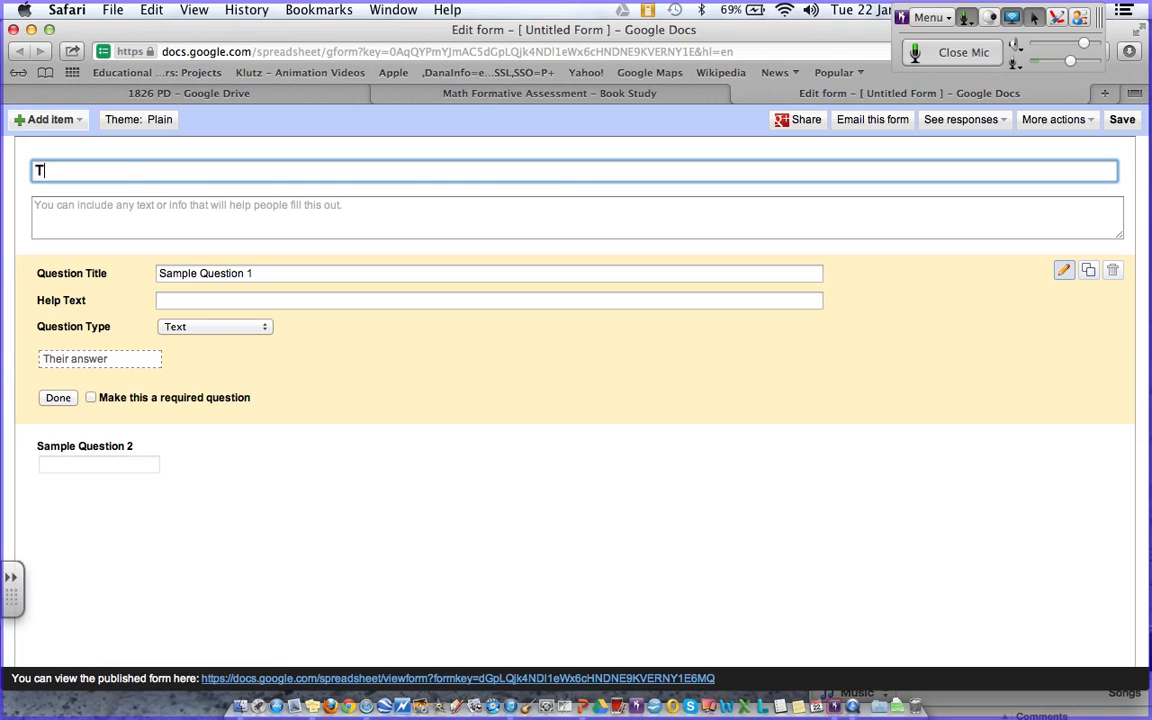
type("ech20Tues")
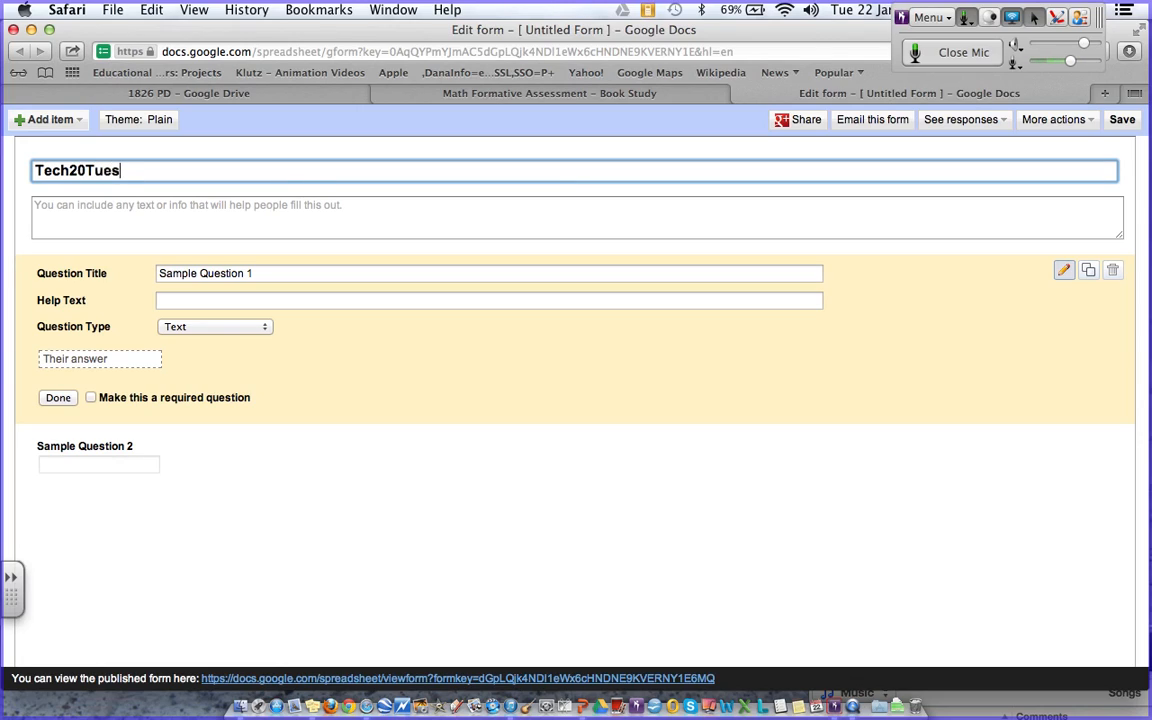
type("day Test")
left_click(195, 212)
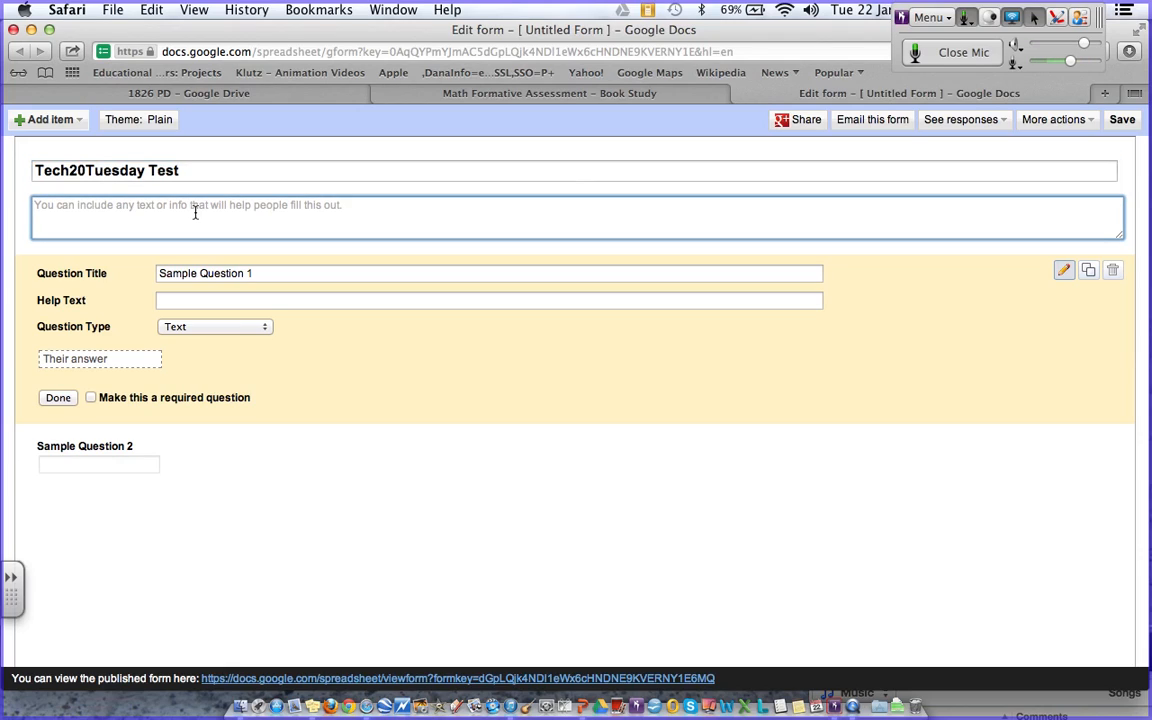
type("A test form for demonts")
key("BackSpace")
key("BackSpace")
type("strating Google Forms")
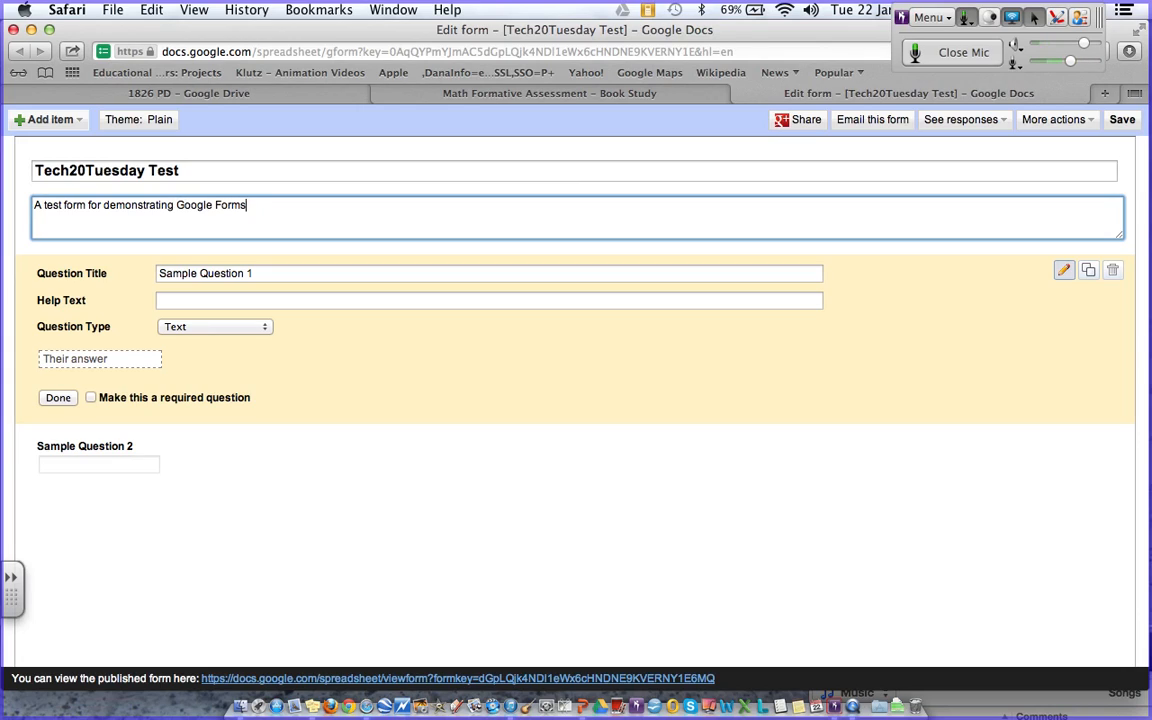
type(" on tech20Tuesday")
left_click(213, 277)
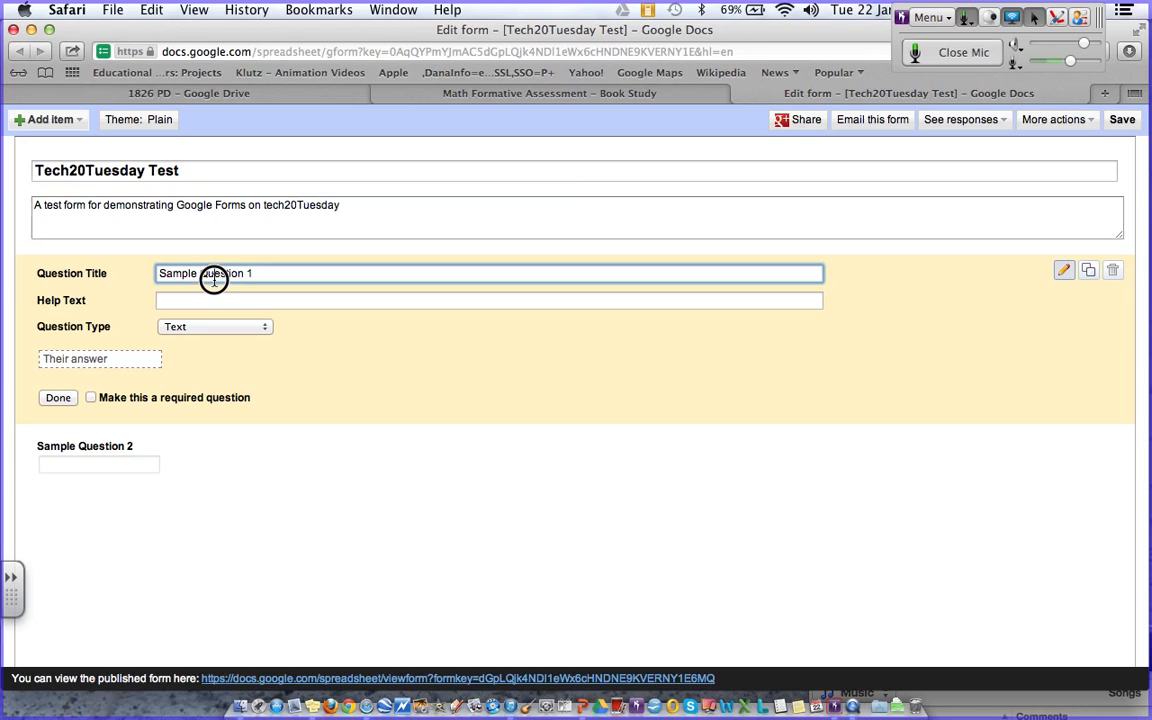
- Rename Sample Question 1 to 'Name', keeping it a Text question
left_click_drag(278, 272, 139, 270)
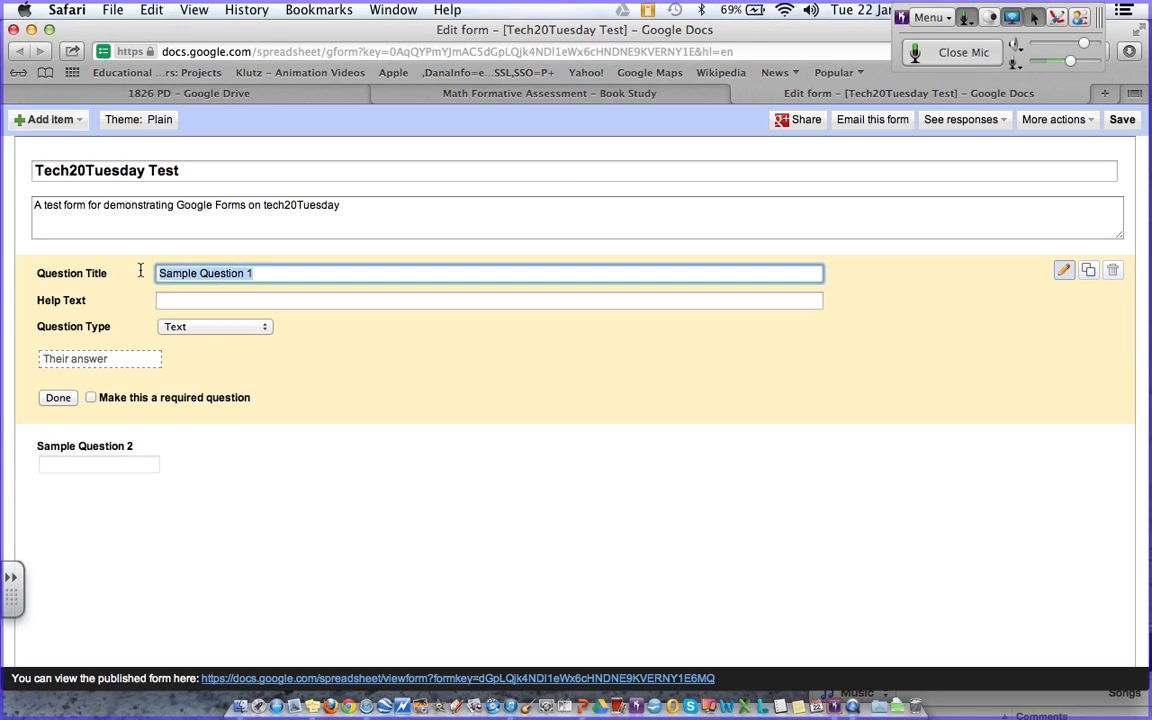
type("Name")
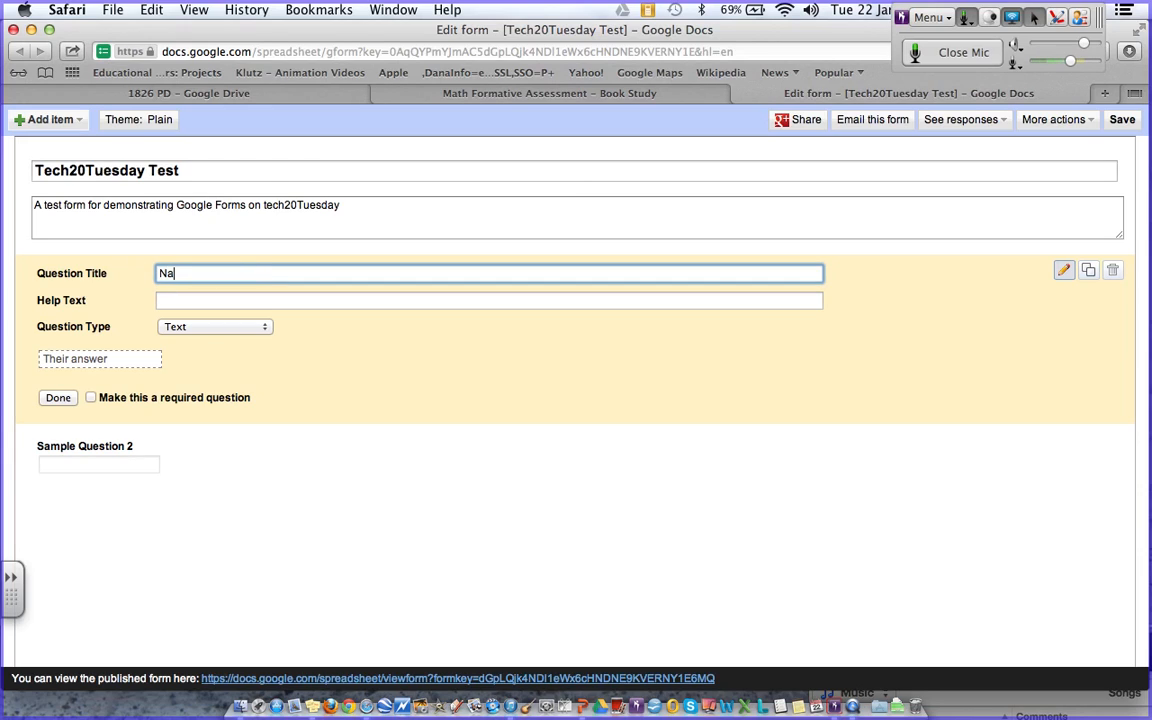
left_click(178, 329)
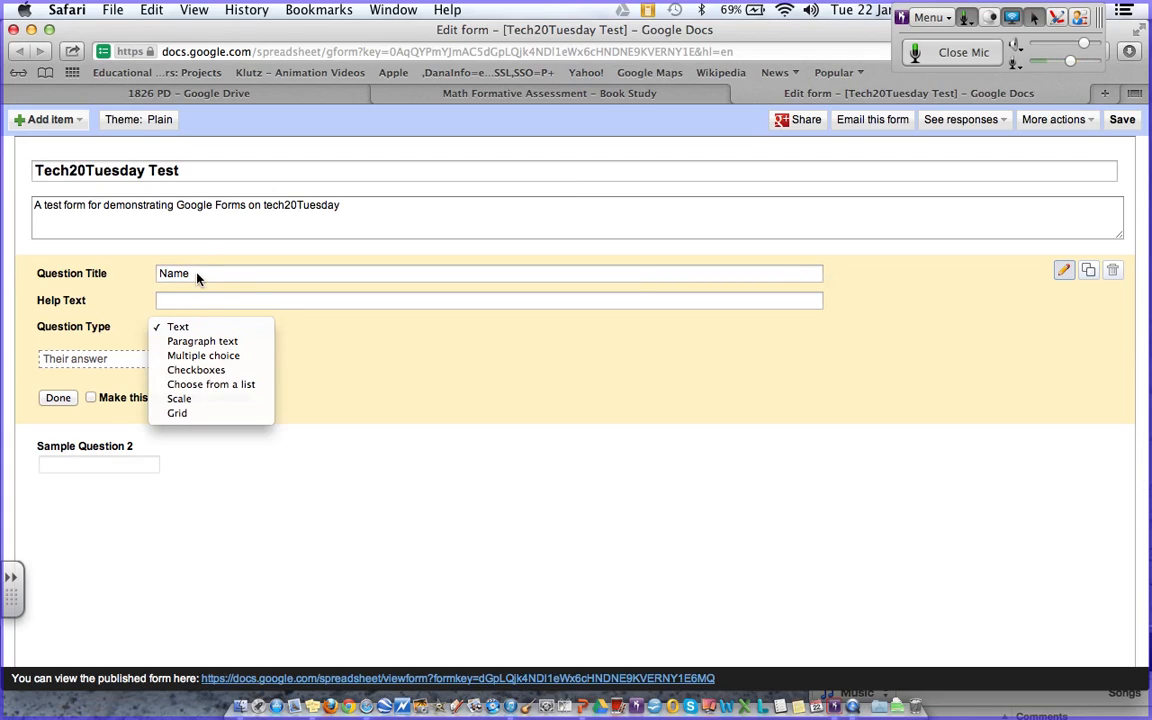
left_click(197, 274)
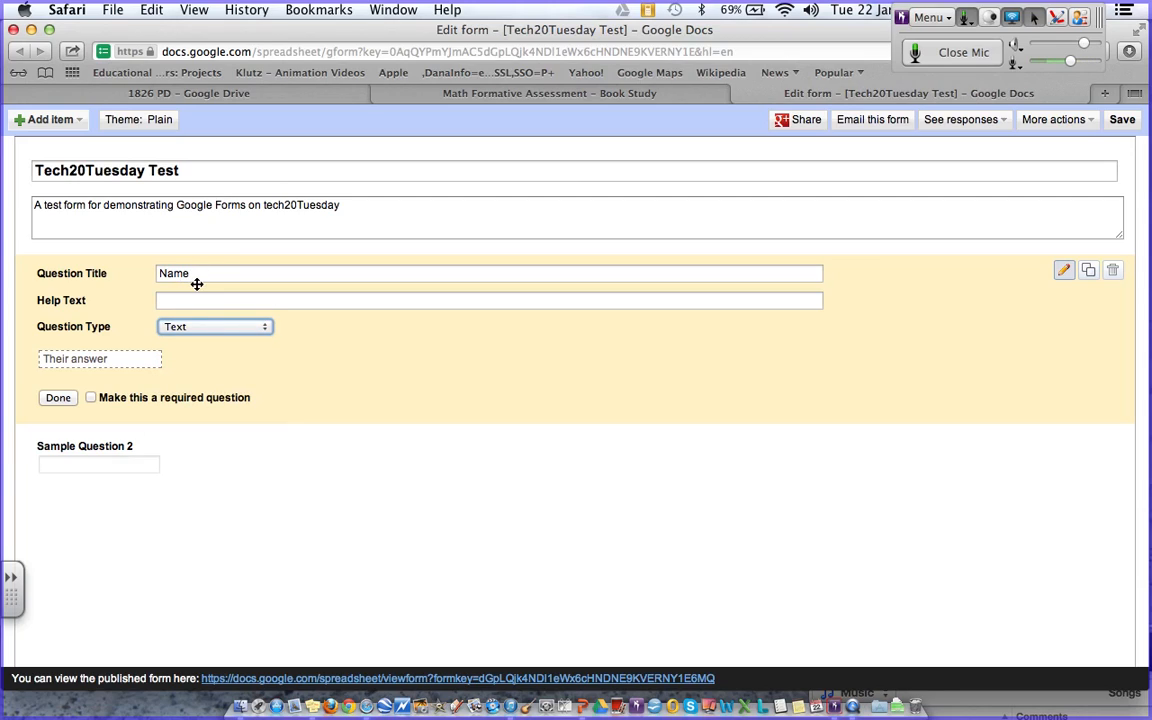
- Give Name the help text 'Please give first name only' and make it required
left_click(178, 303)
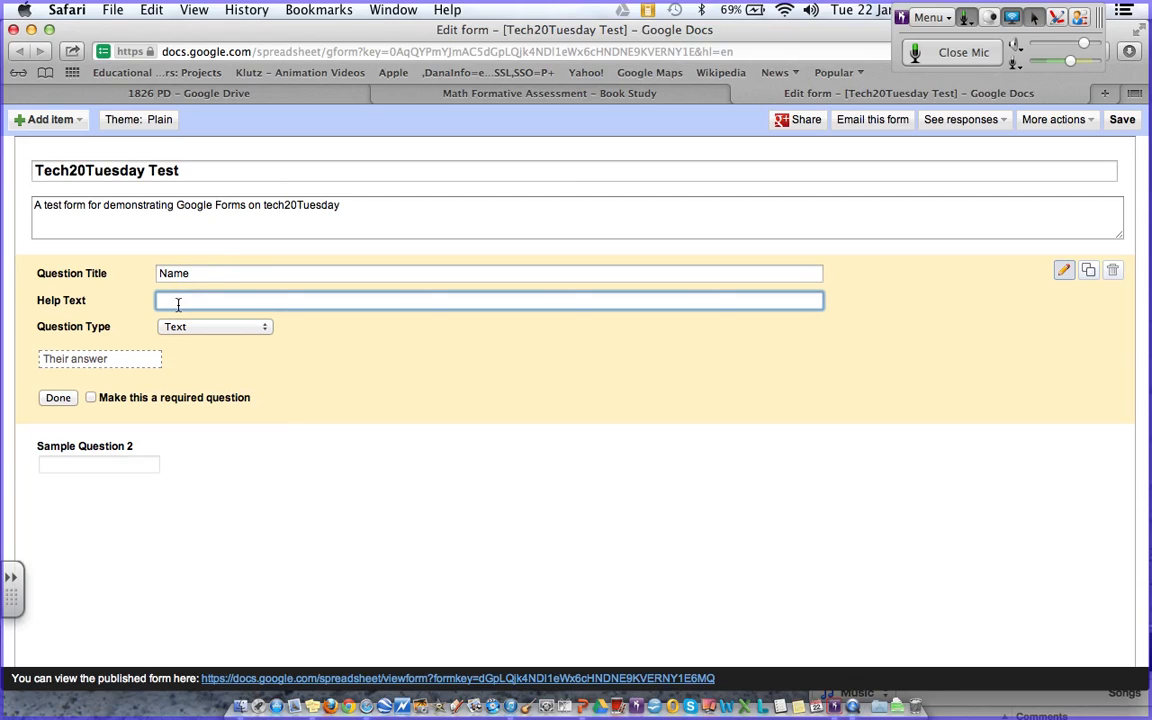
type("Please give first name only")
left_click(196, 328)
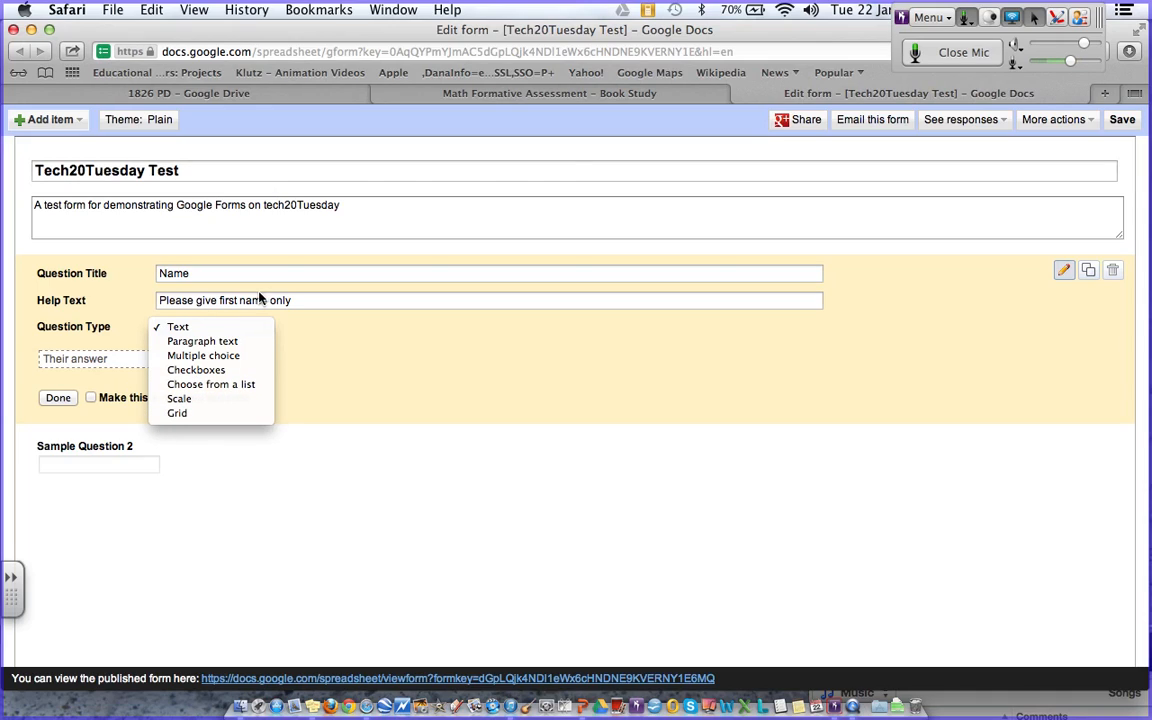
left_click(115, 360)
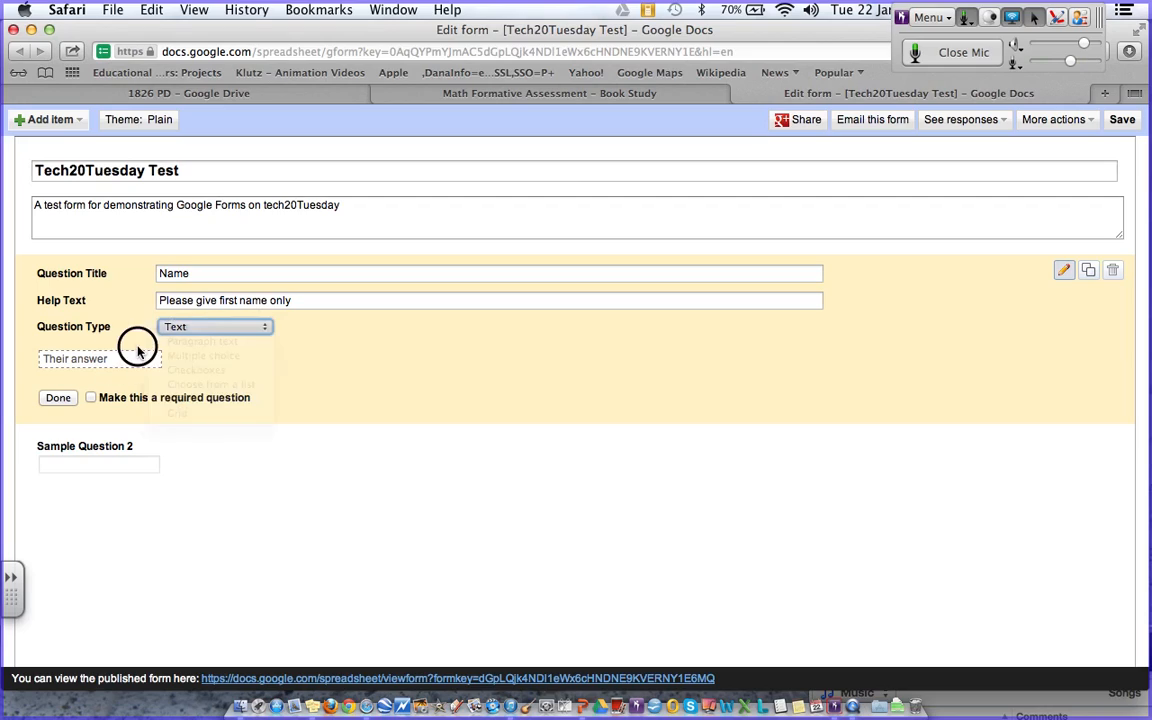
left_click(91, 398)
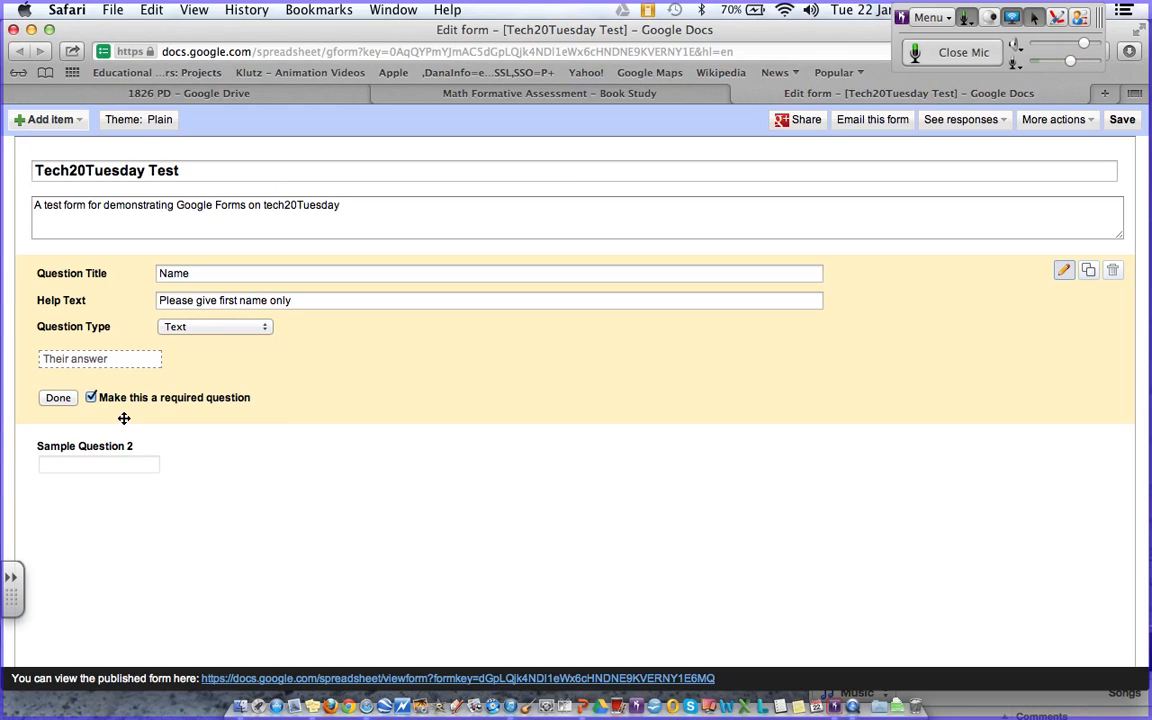
left_click(1062, 450)
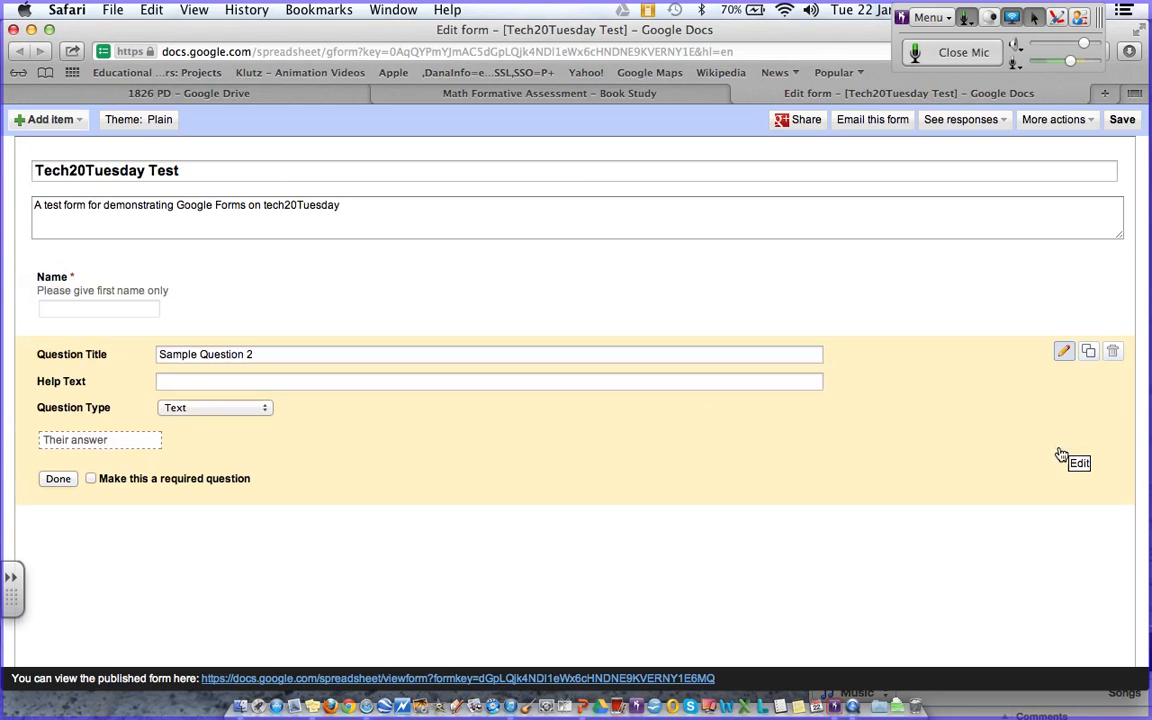
left_click(271, 356)
- Retitle the second question 'Level Taught' and make it multiple choice
triple_click(271, 356)
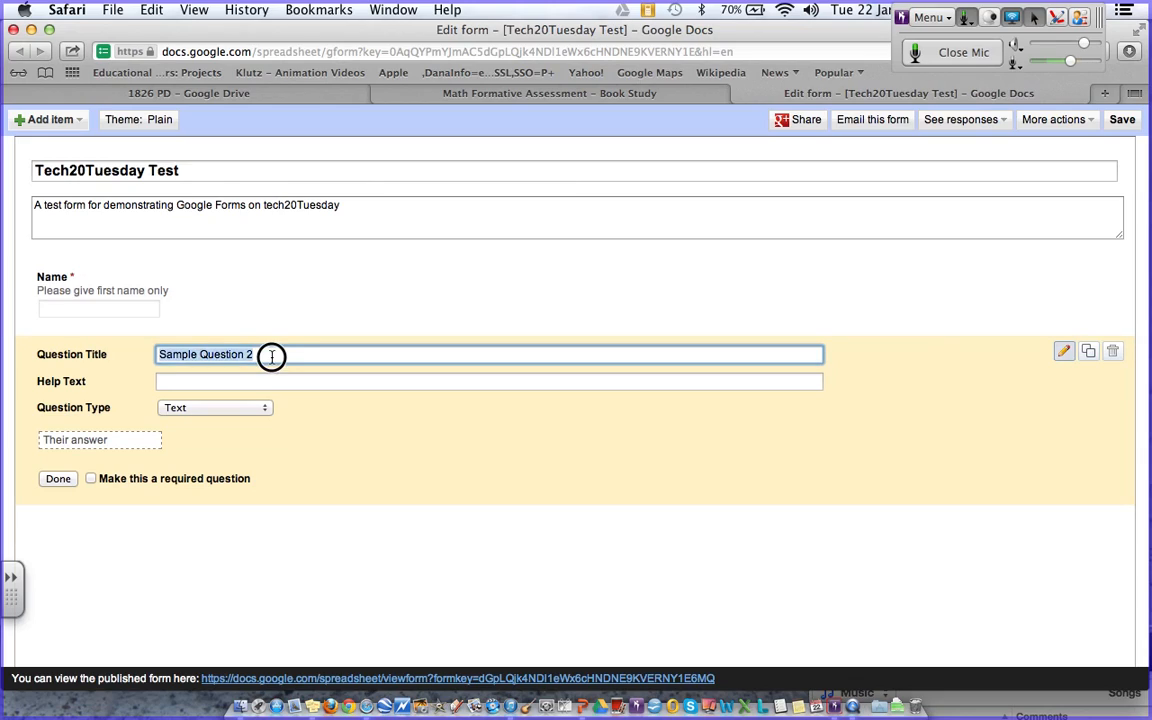
type("L")
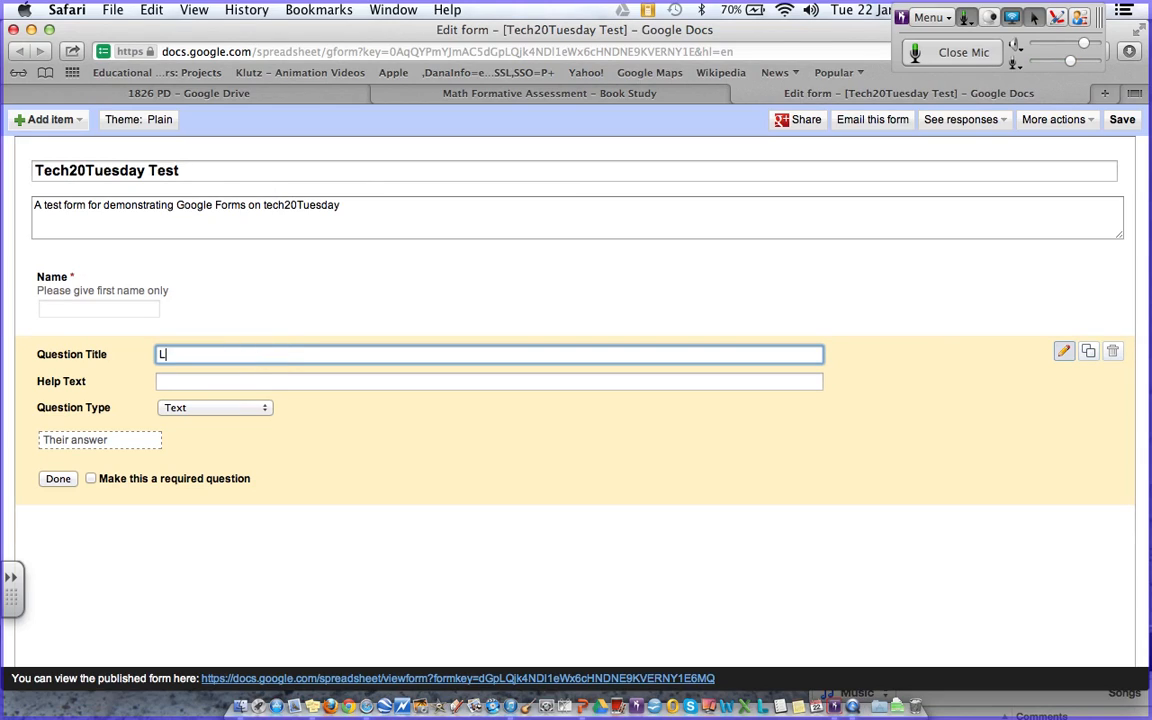
type("evel Taught")
left_click(202, 414)
left_click(215, 437)
- Enter the answer options K-2, 3-5, Middle and High
left_click(187, 440)
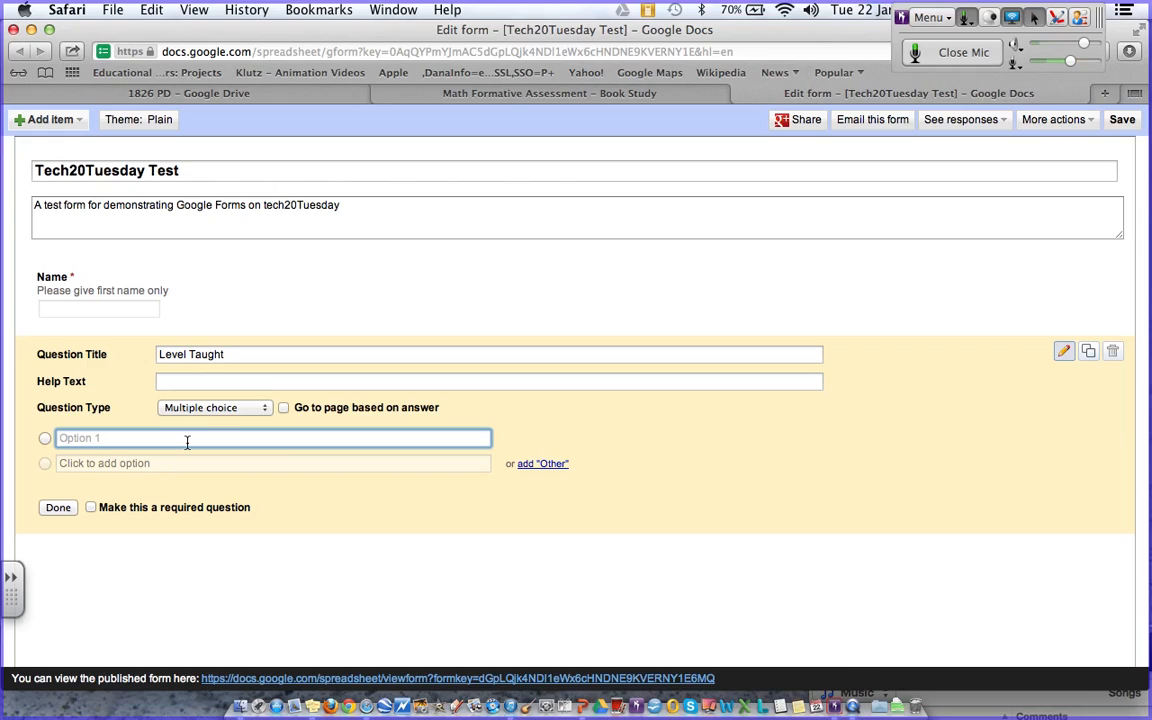
type("K-2")
key("Return")
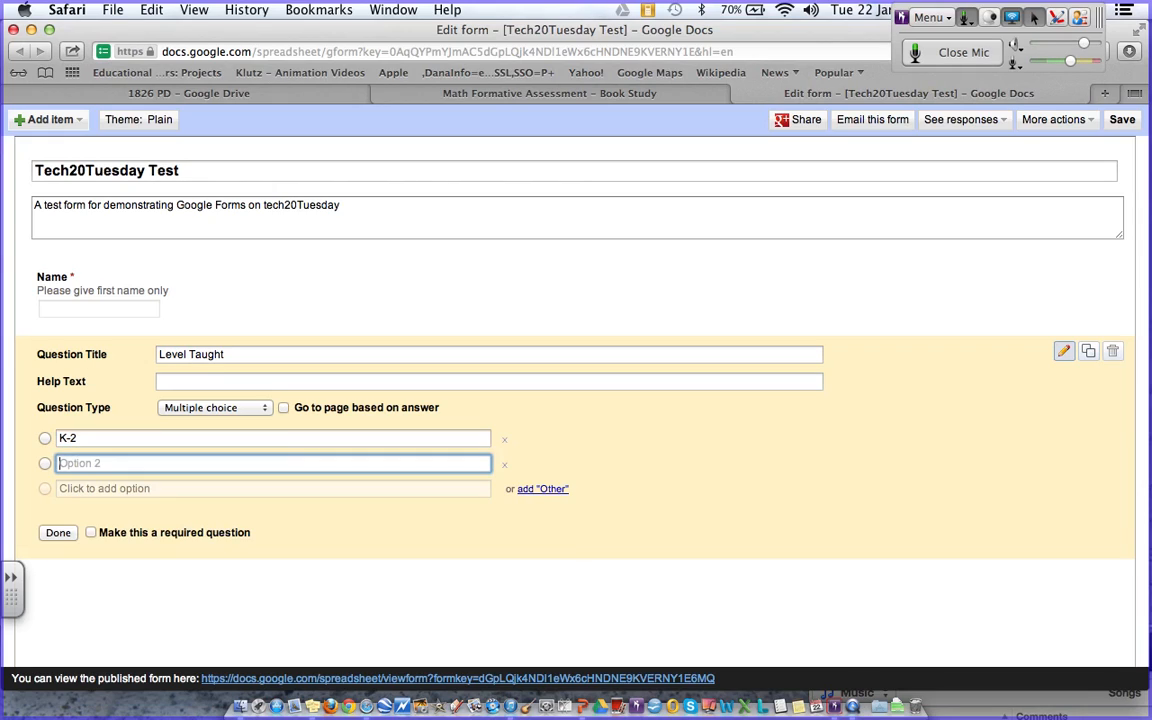
type("2")
key("BackSpace")
type("3-5")
key("Return")
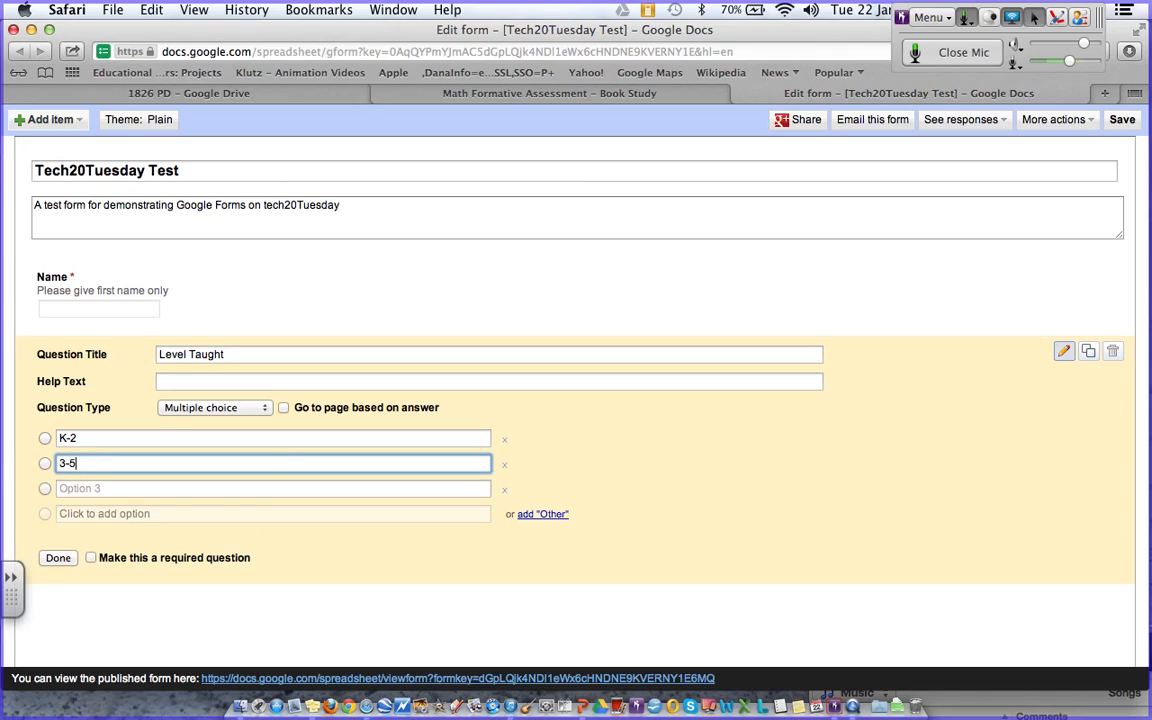
type("Middle")
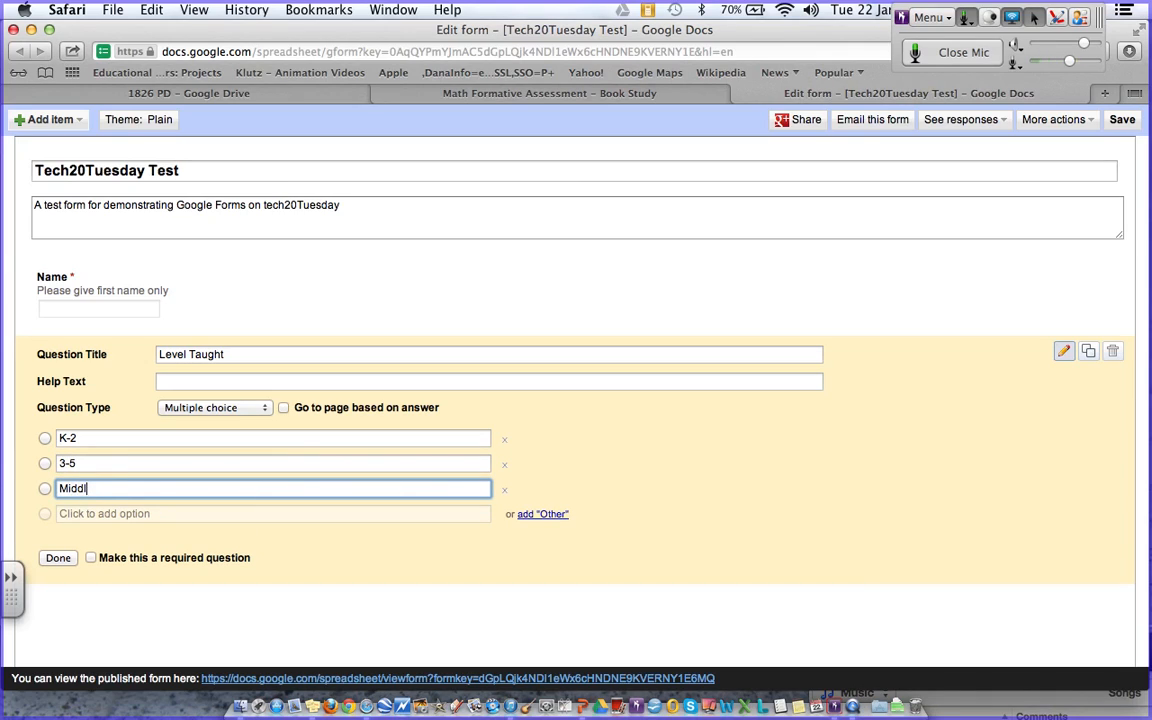
key("Return")
type("High")
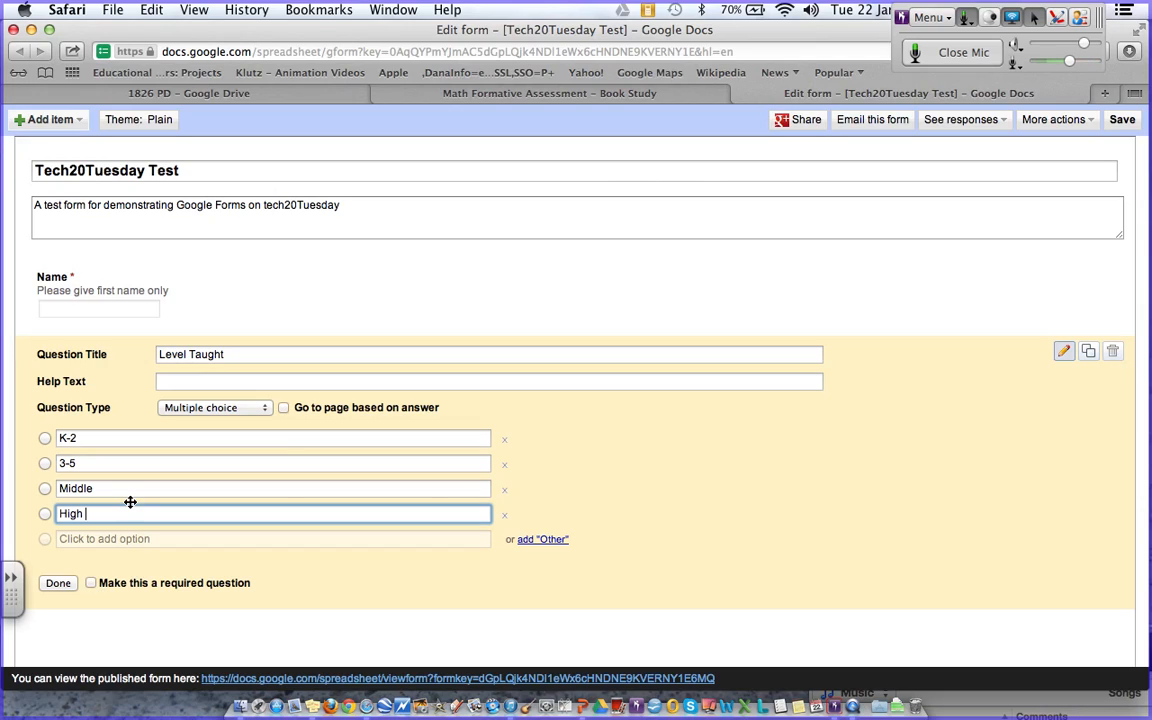
key("BackSpace")
- Add an Other choice, make Level Taught required, and finish the question
left_click(542, 545)
left_click(92, 614)
left_click(58, 614)
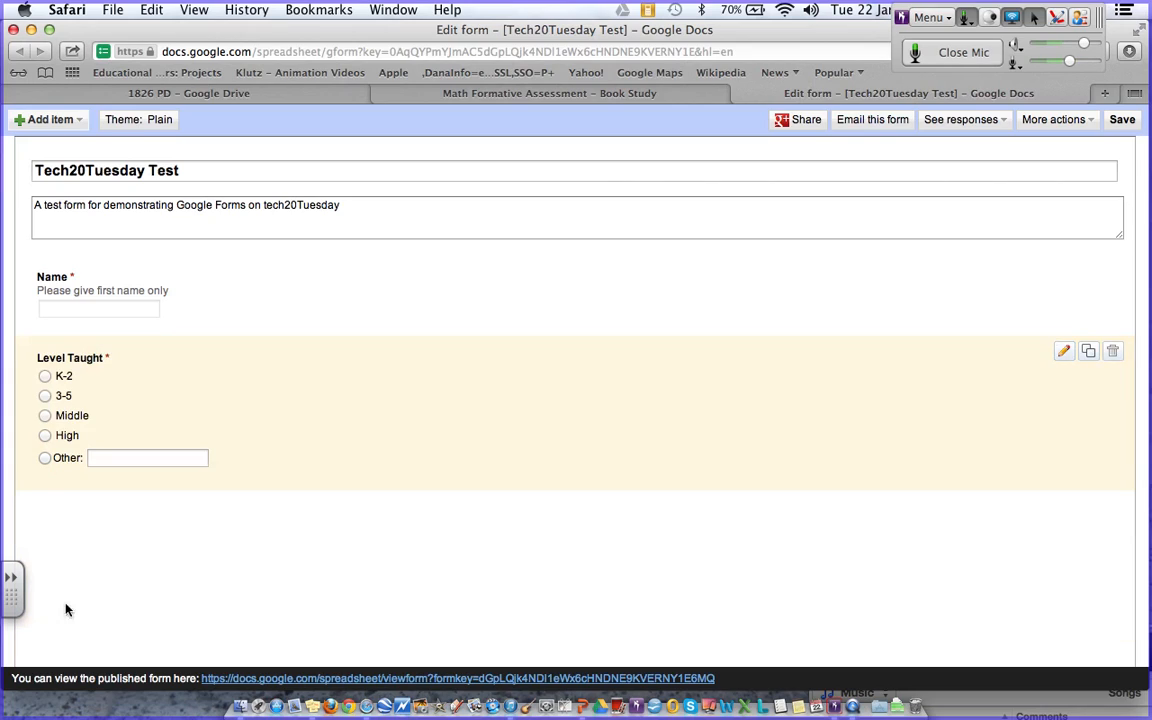
left_click(55, 120)
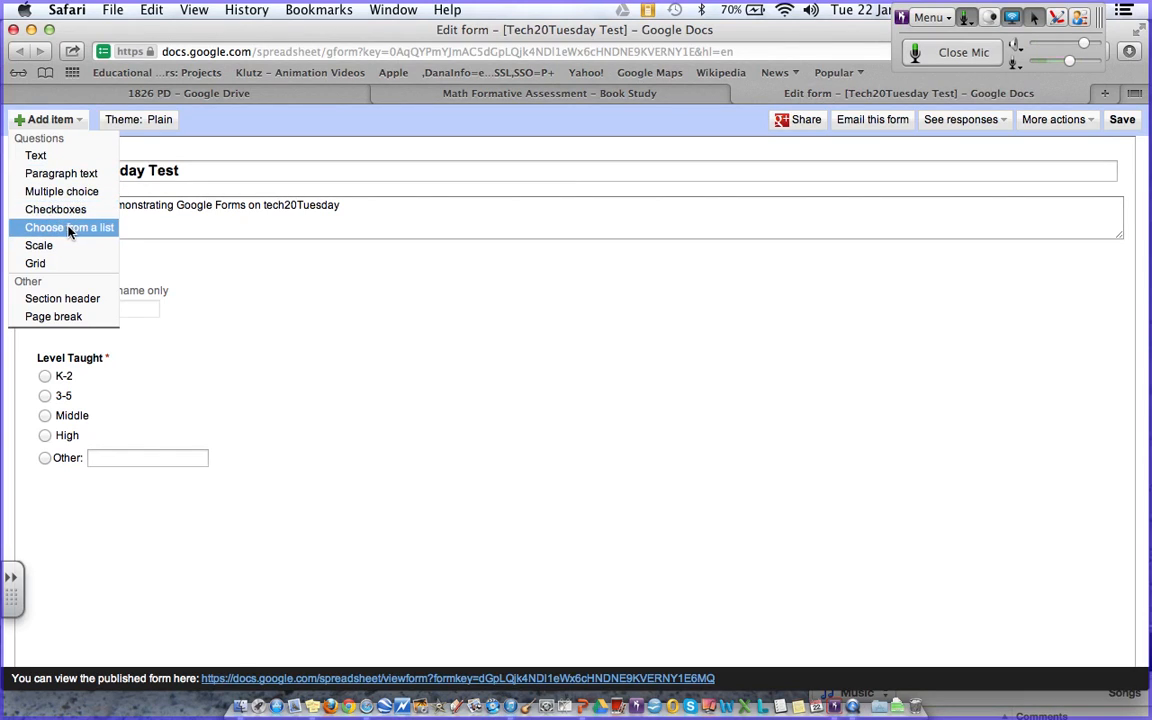
- Add a paragraph-text question 'Tell us what you think of Tech20Tuesday', correcting its typo
left_click(30, 175)
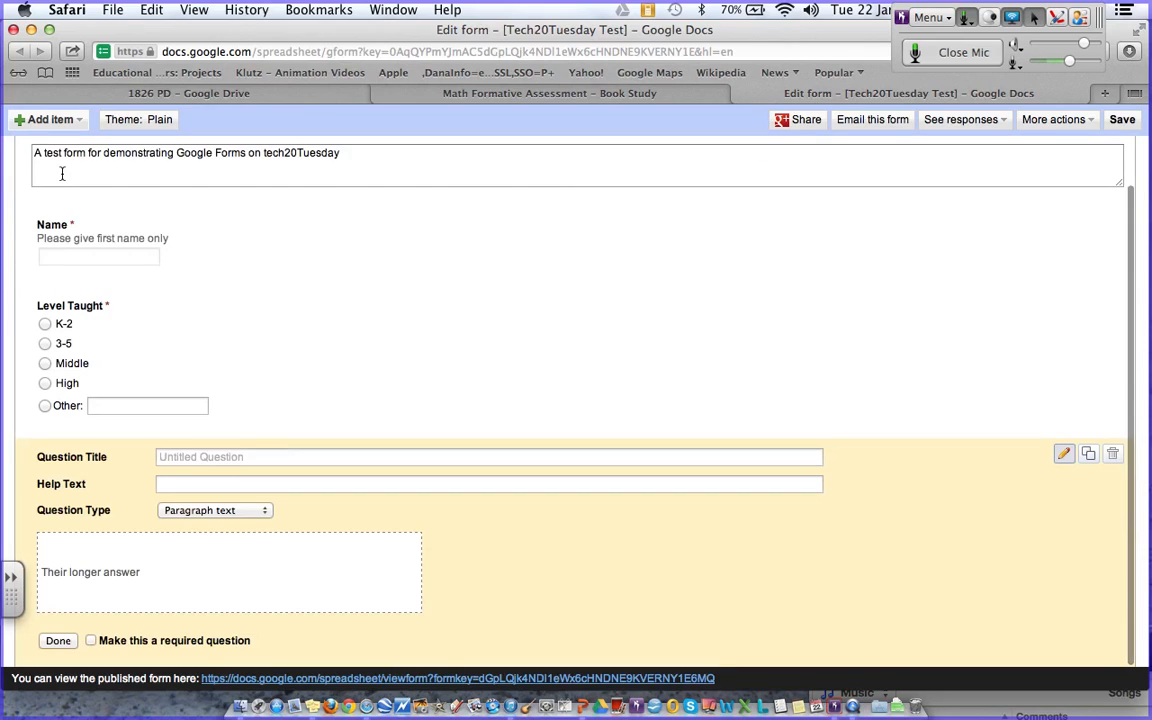
left_click(211, 456)
type("Te")
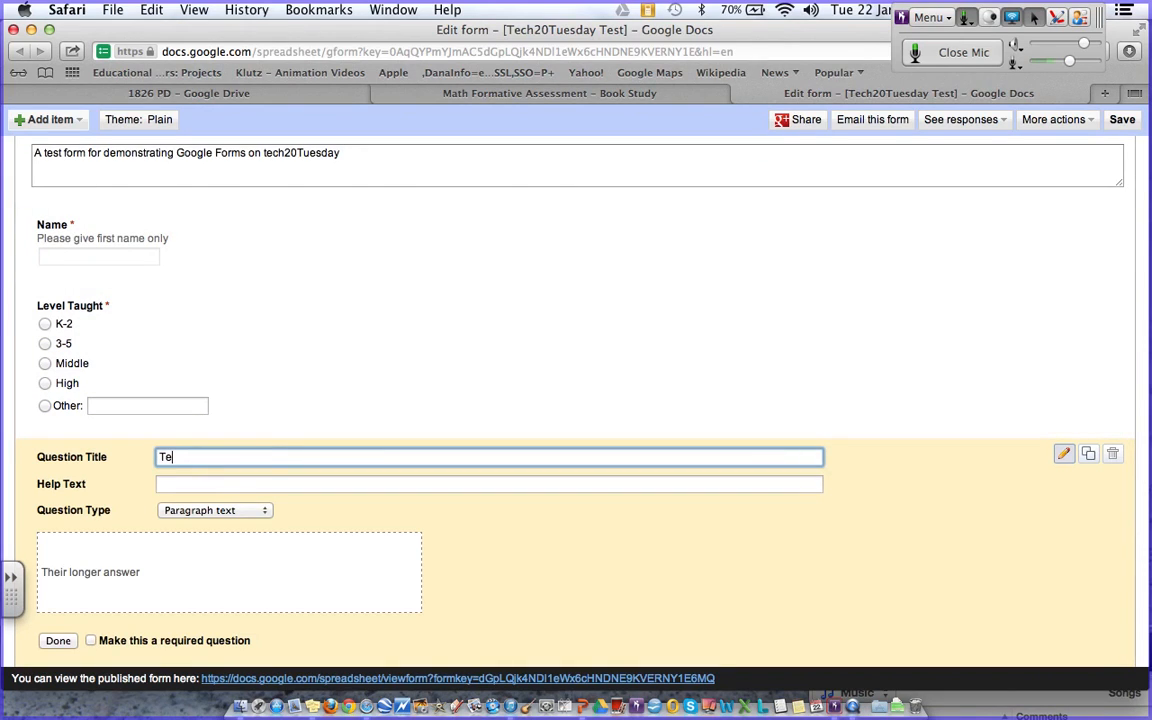
type("ll us what you think of ")
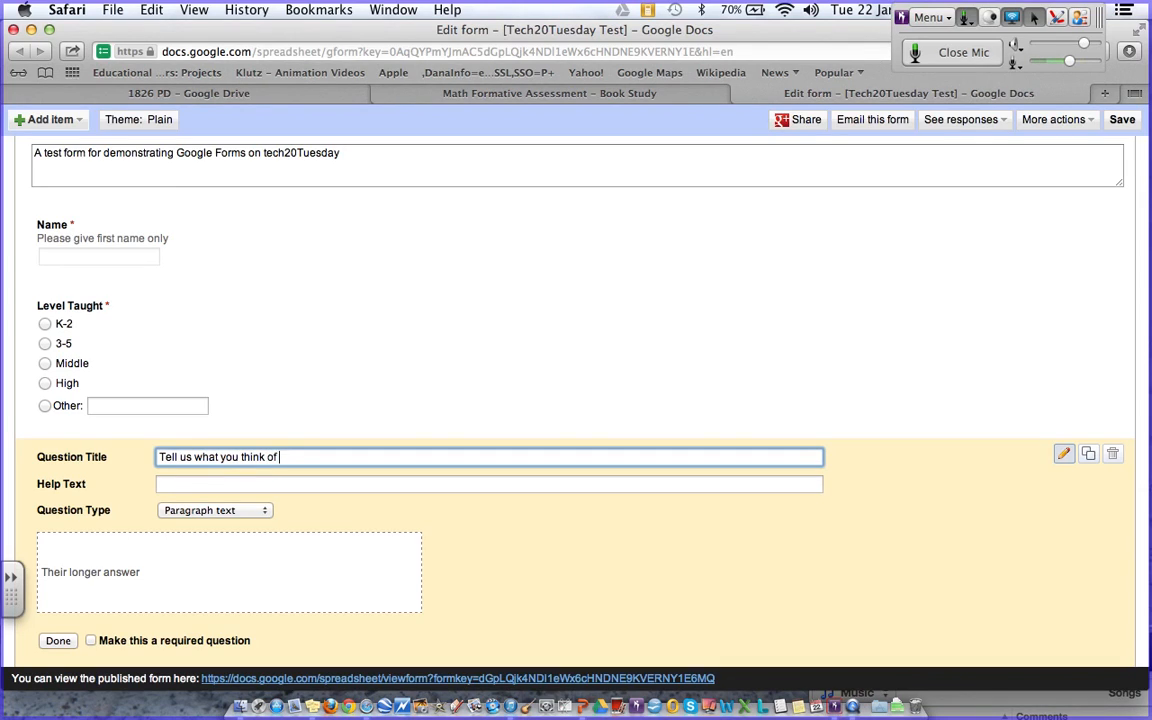
type("Tech20Tuesdya")
key("BackSpace")
key("BackSpace")
key("BackSpace")
type("ay")
key("Left")
key("Left")
type("d")
key("End")
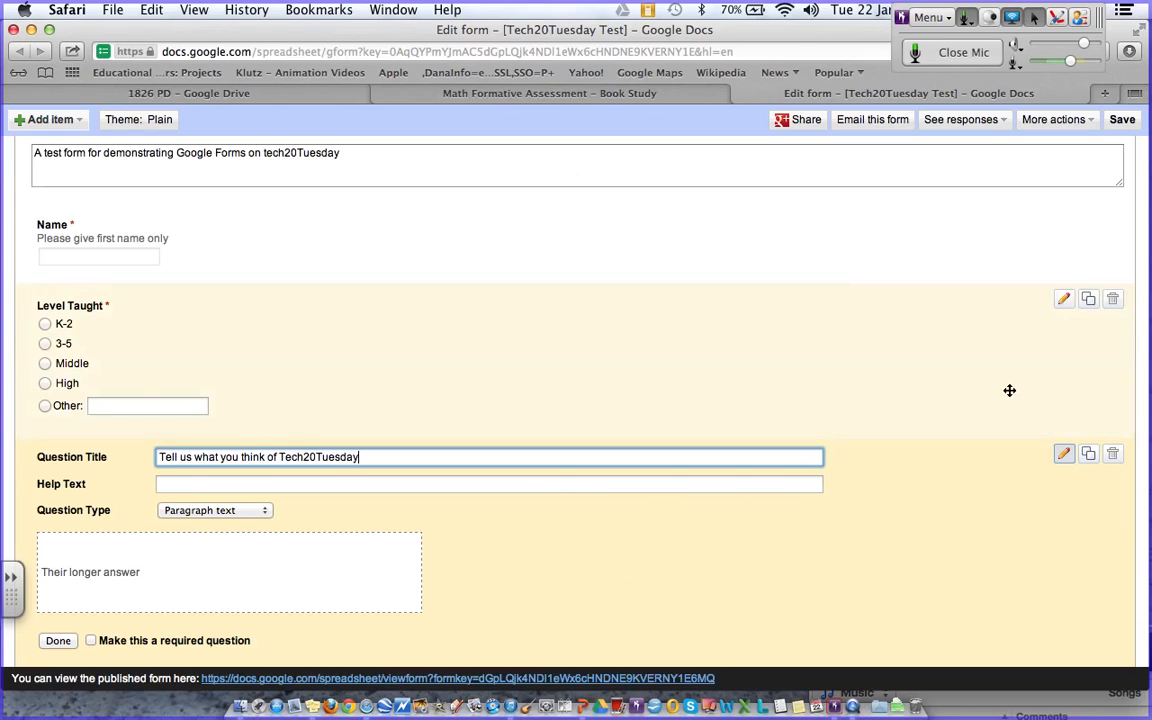
left_click(1013, 510)
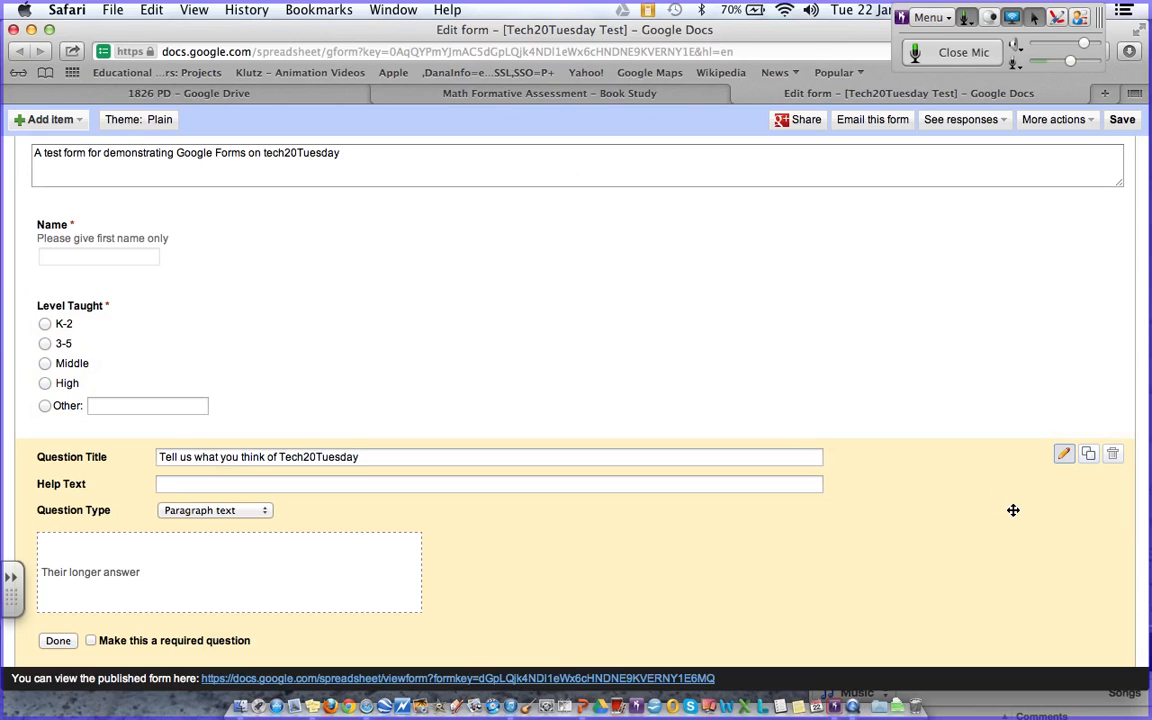
left_click(247, 638)
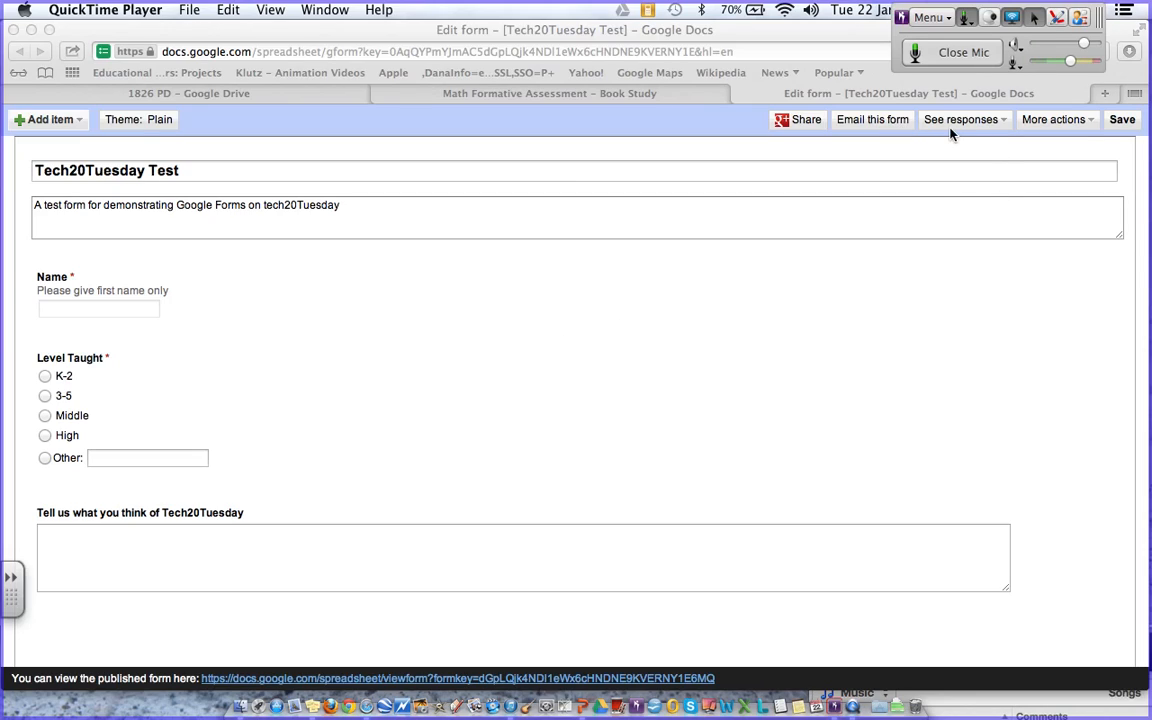
- Save the form and email it to the autocompleted recipient address
left_click(1121, 121)
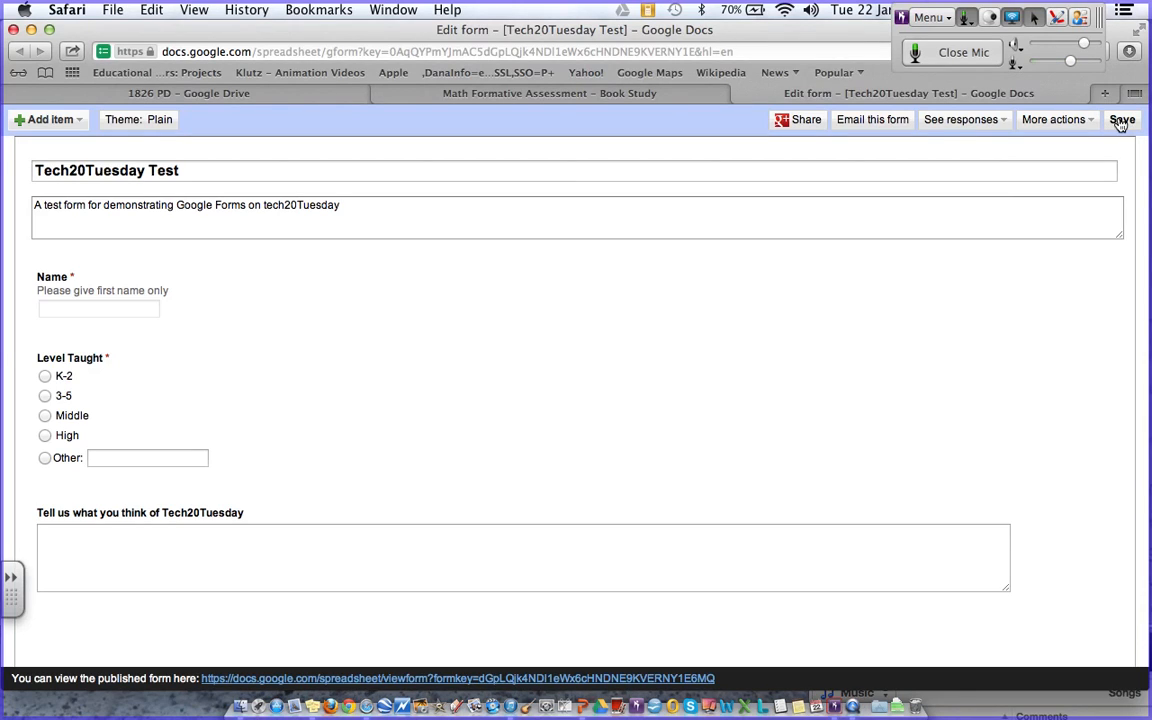
left_click(1121, 121)
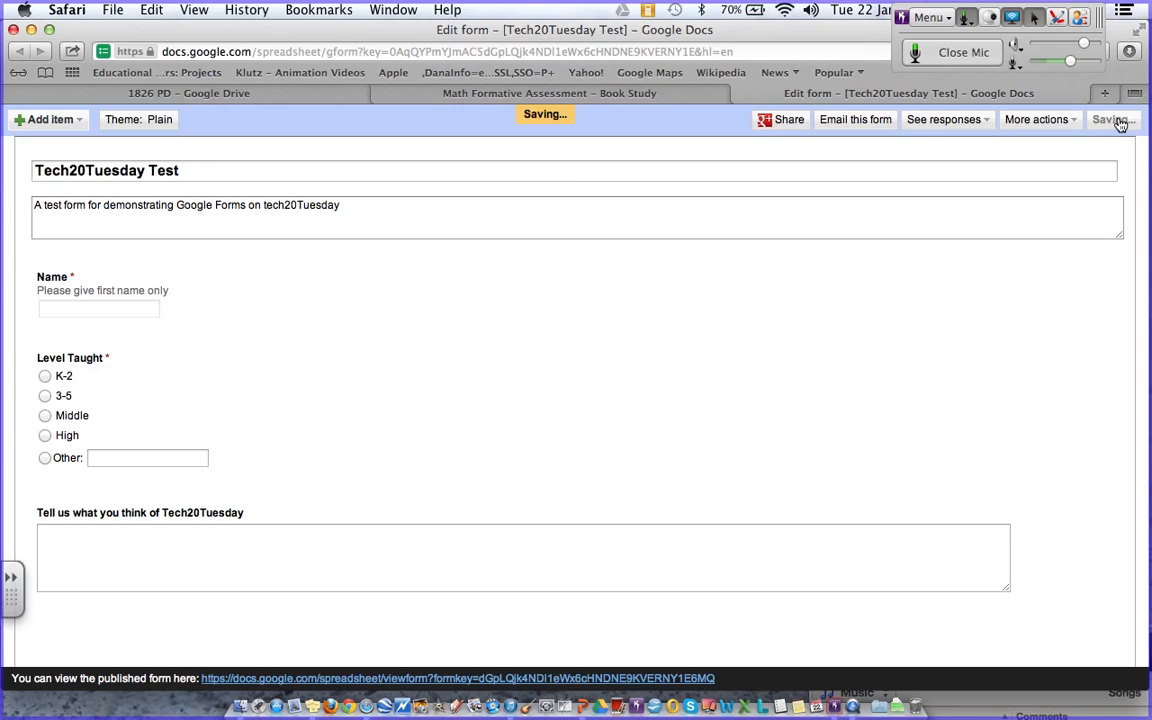
left_click(868, 122)
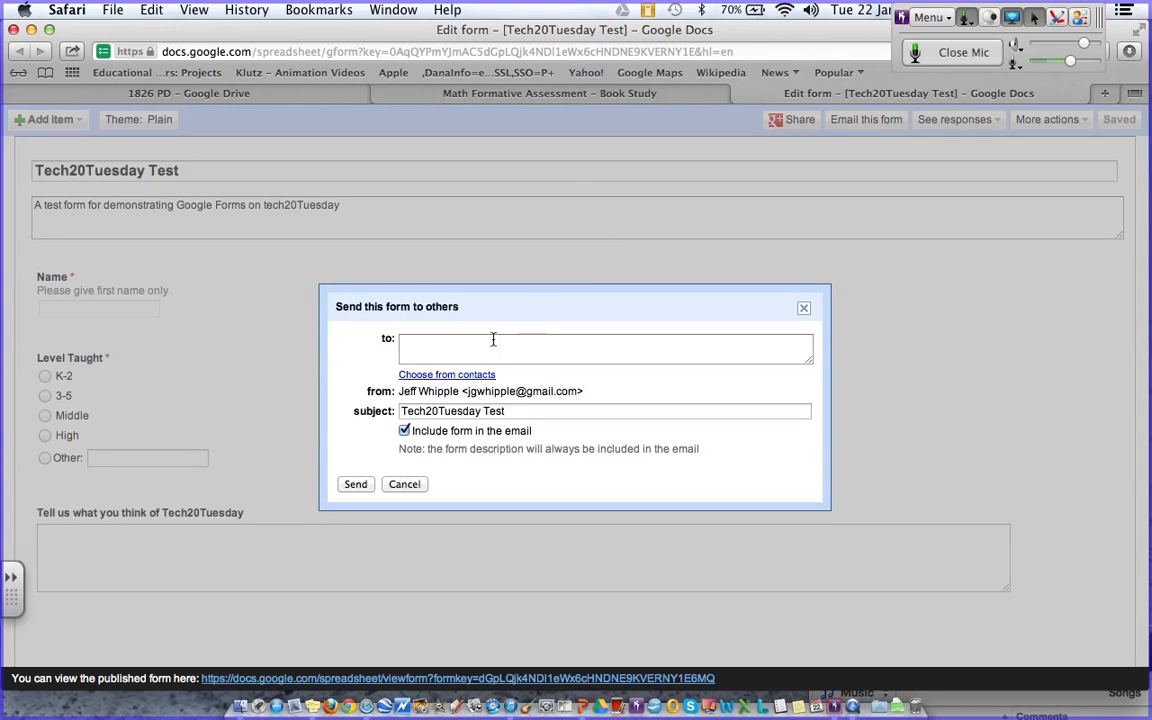
left_click(493, 341)
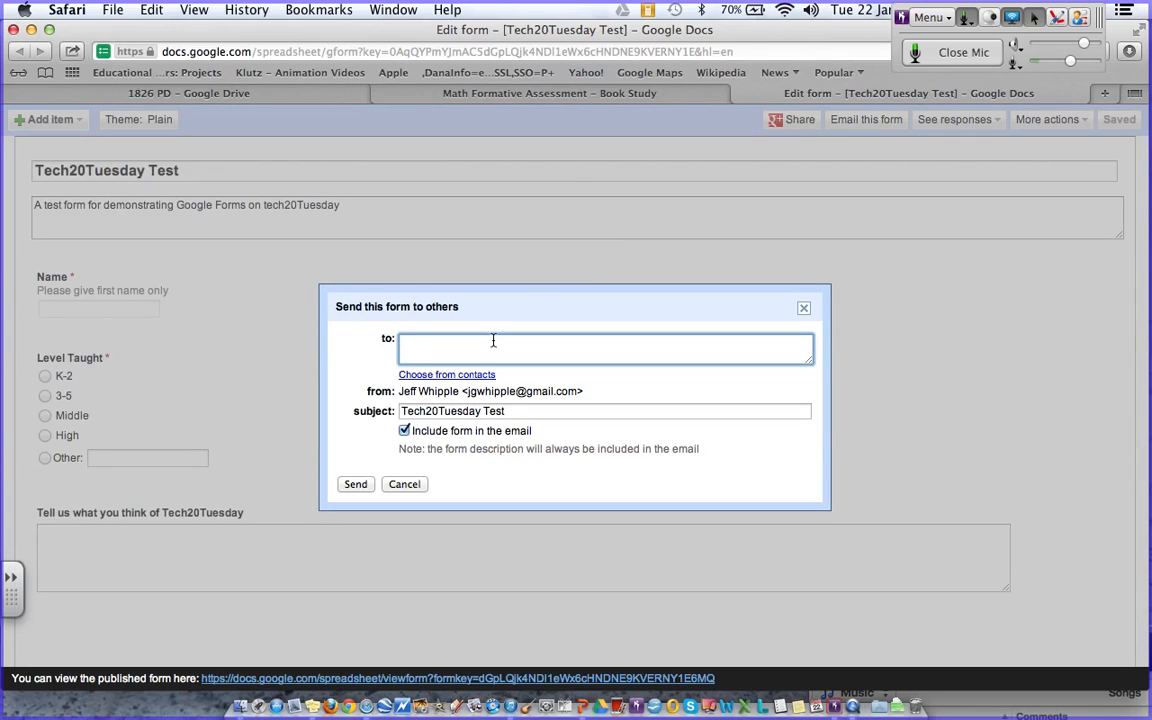
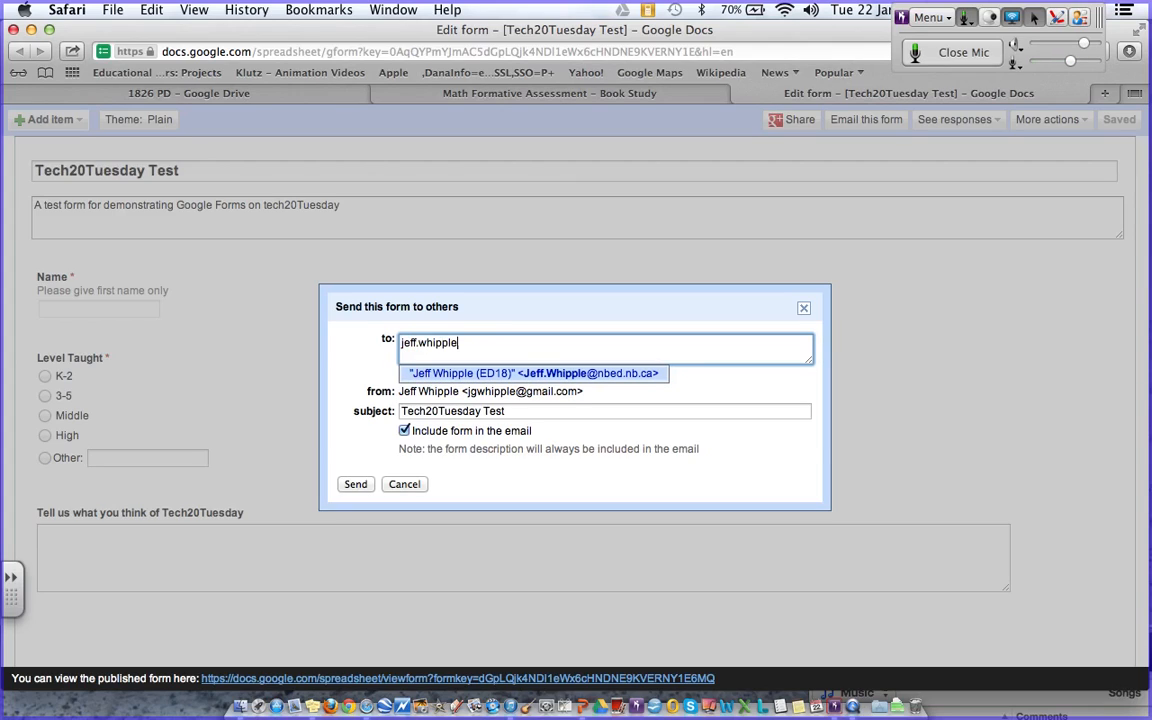
key("Return")
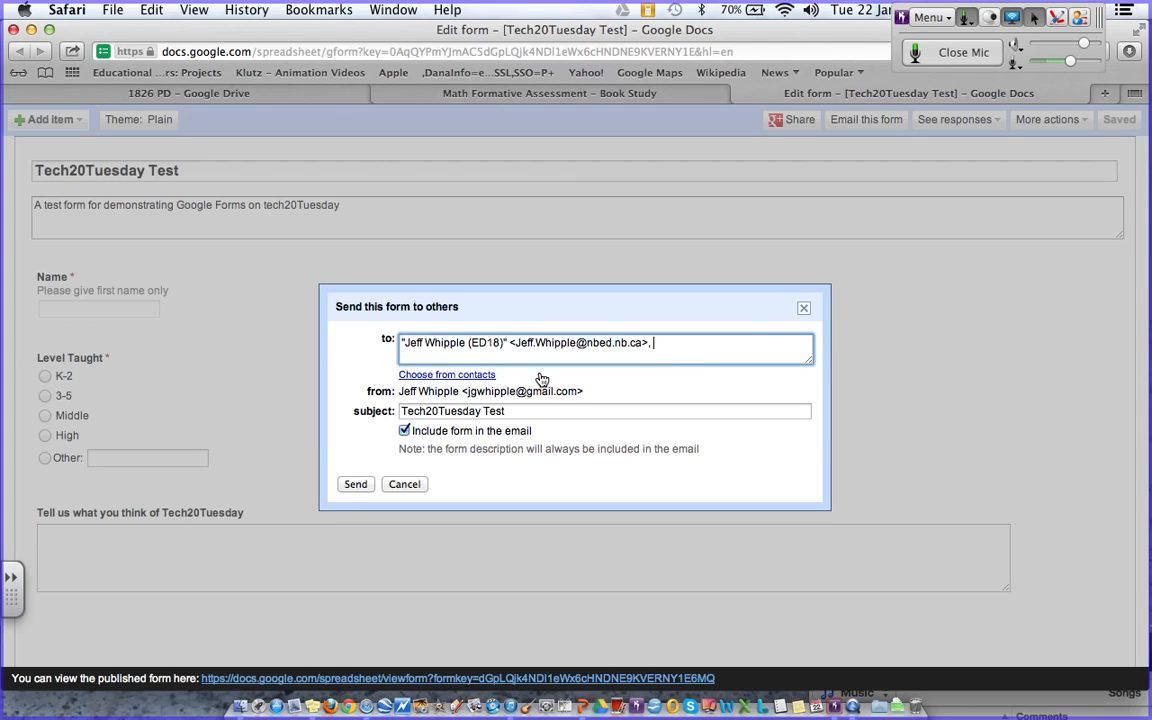
left_click(358, 484)
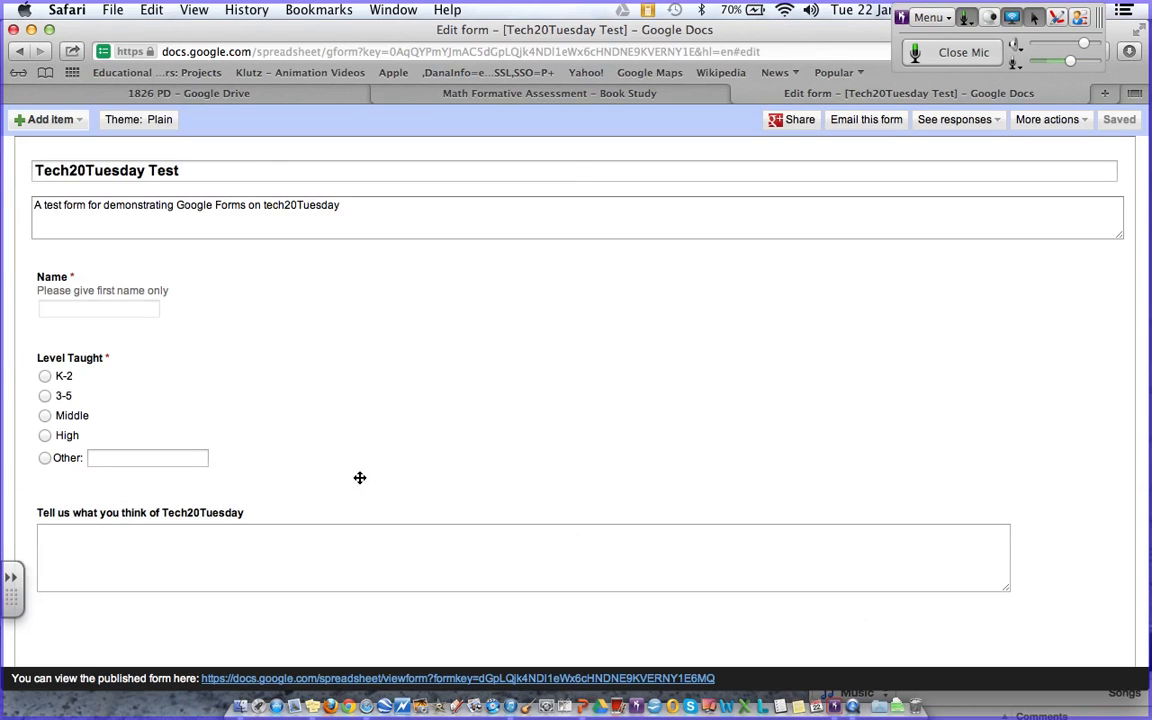
key("super+t")
- Load the exchange.nbed.nb.ca login page and sign in with the username and password
type("exchange.nbed.nb.ca")
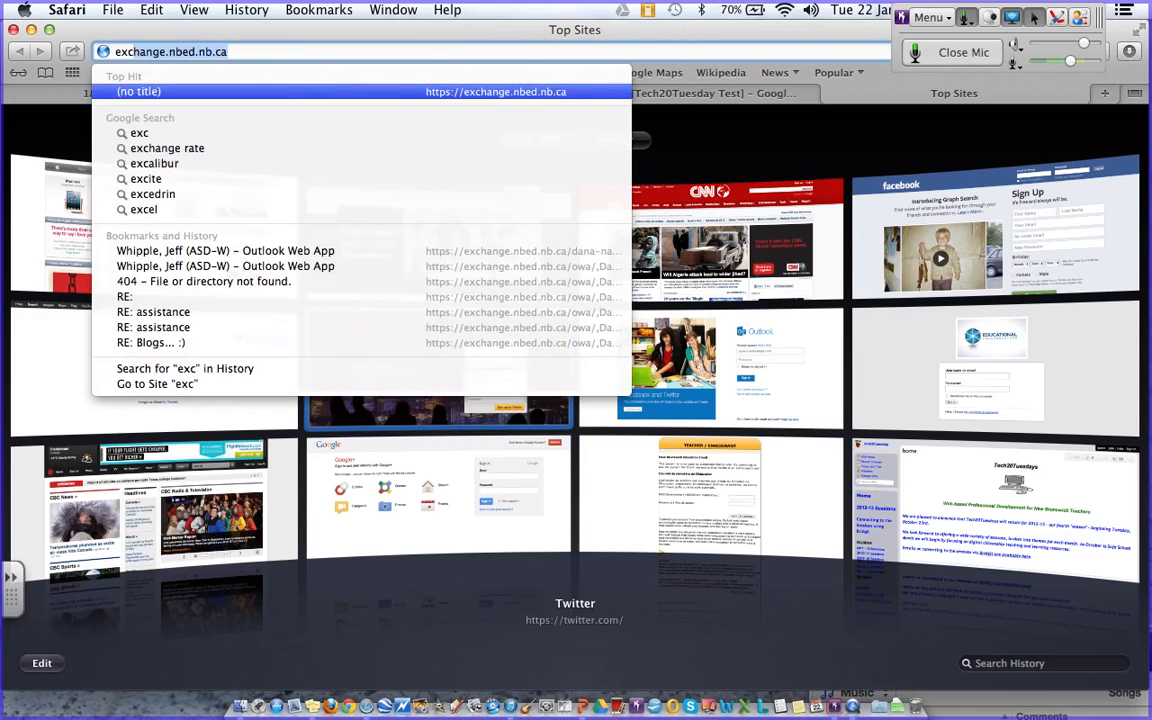
key("Return")
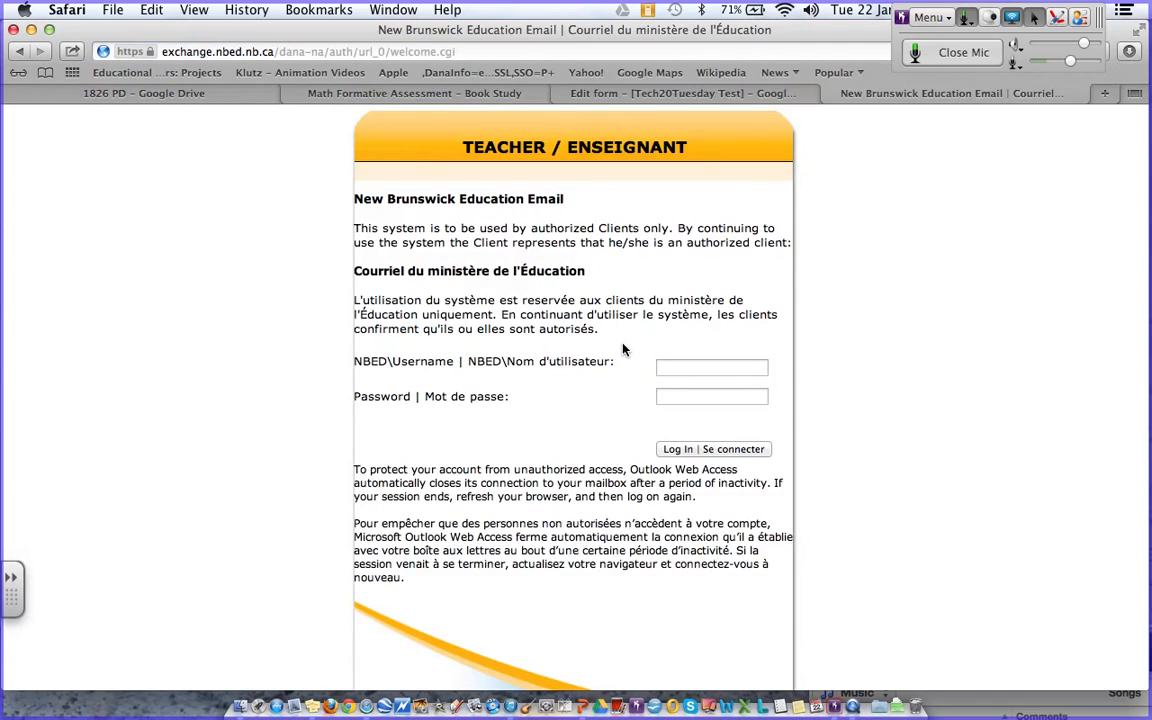
left_click(661, 366)
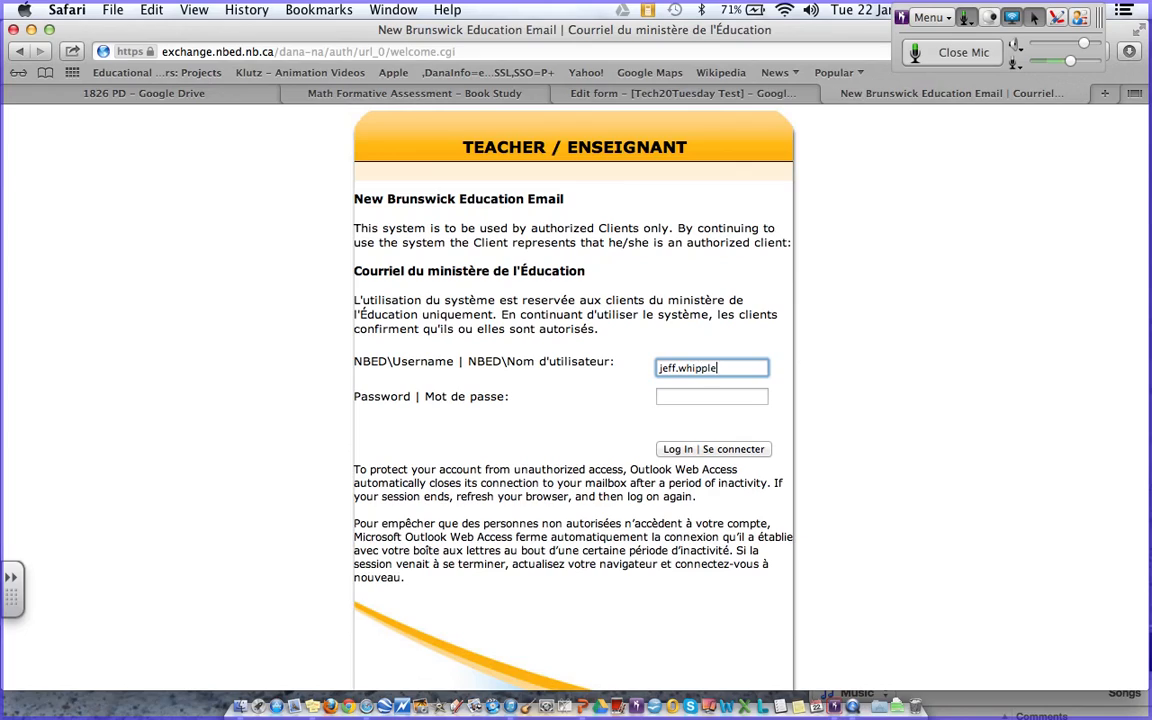
key("Tab")
type("•••••••••")
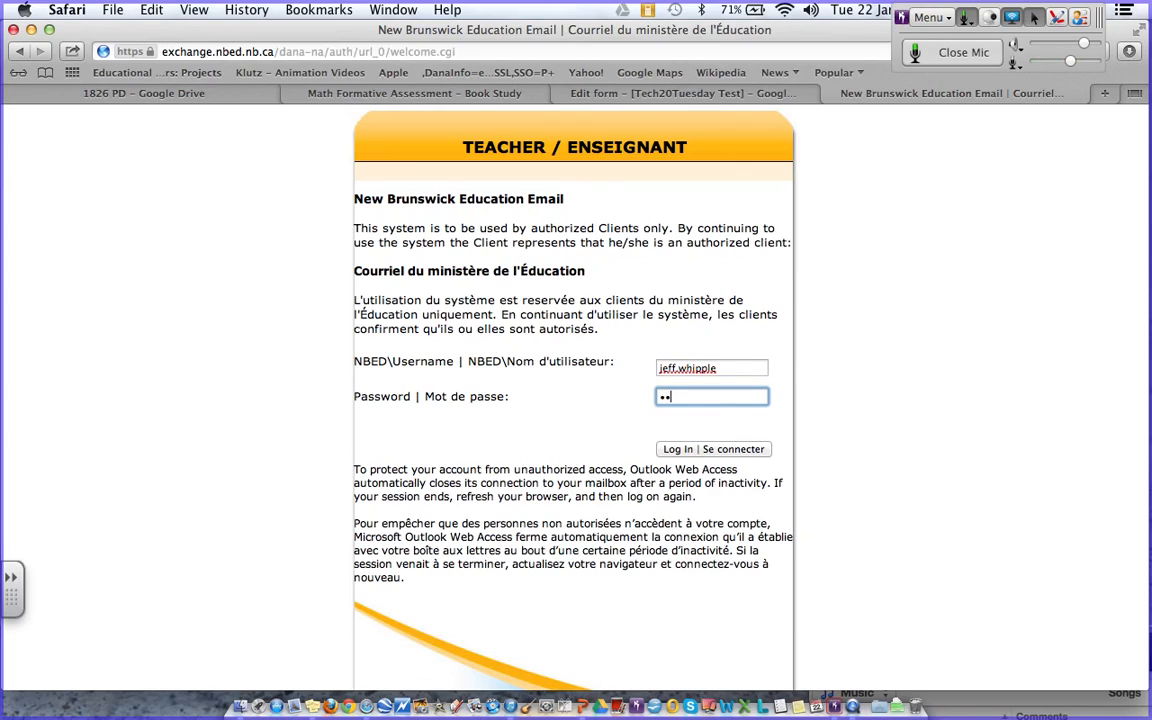
key("Return")
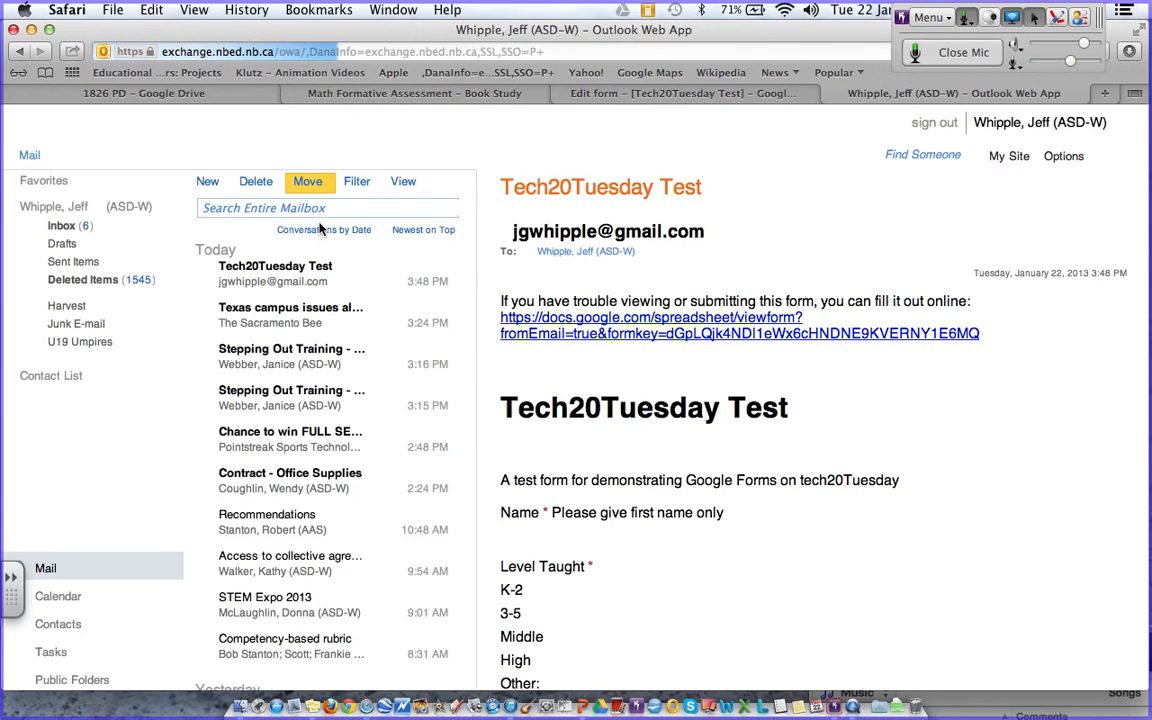
- Open the Tech20Tuesday Test email and copy the form's viewform link
left_click(281, 267)
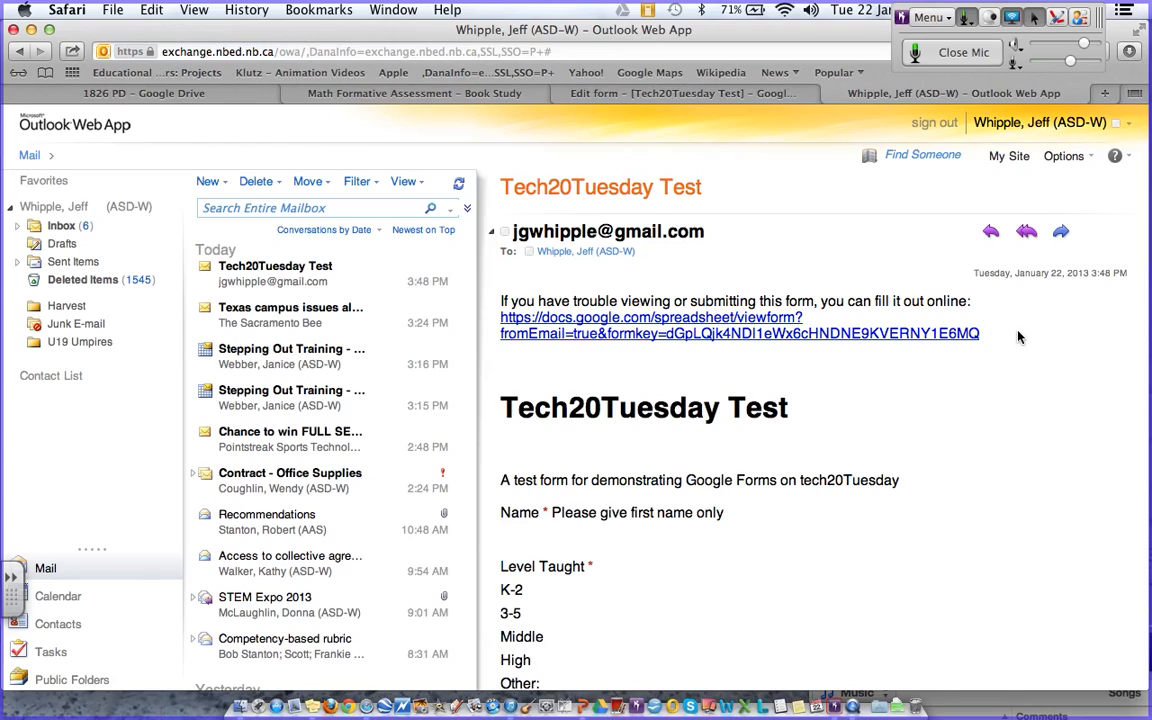
left_click_drag(666, 333, 1001, 341)
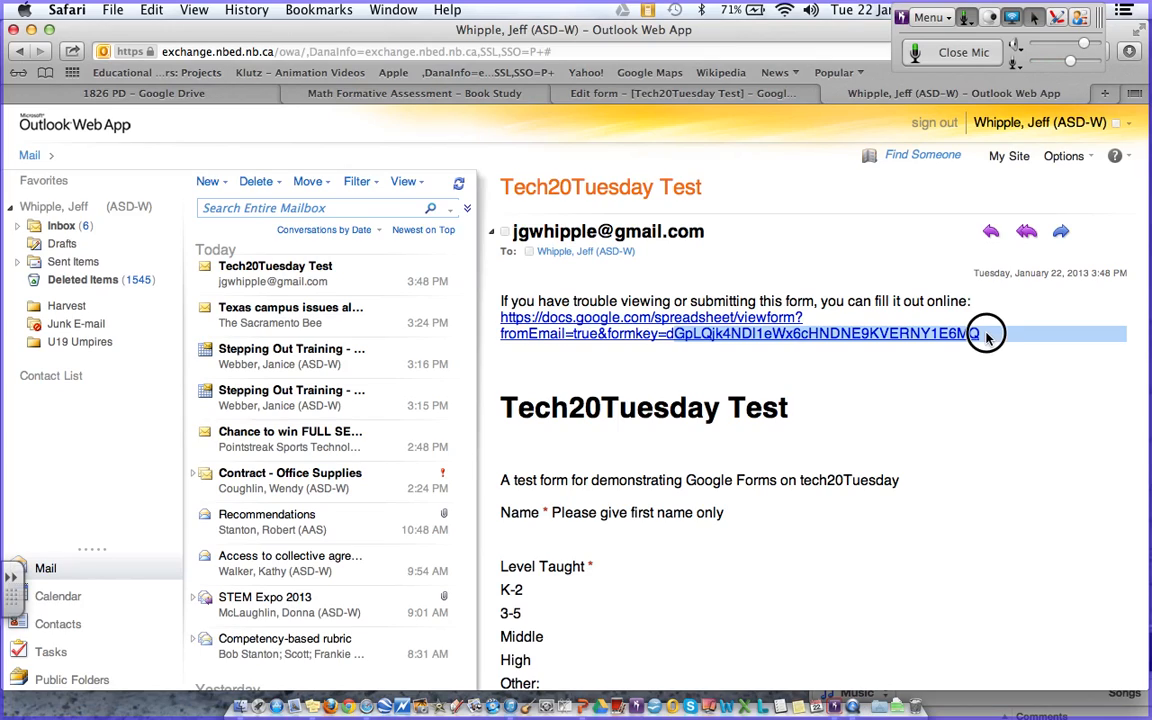
left_click_drag(984, 340, 501, 318)
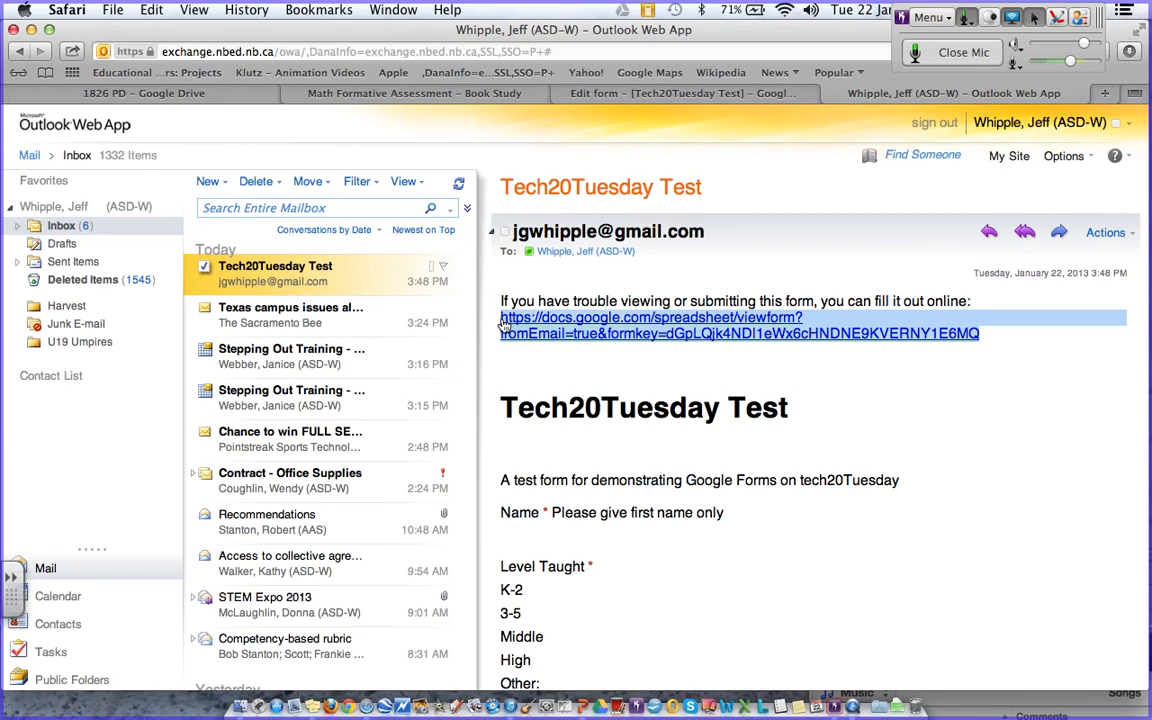
key("super+c")
right_click(549, 332)
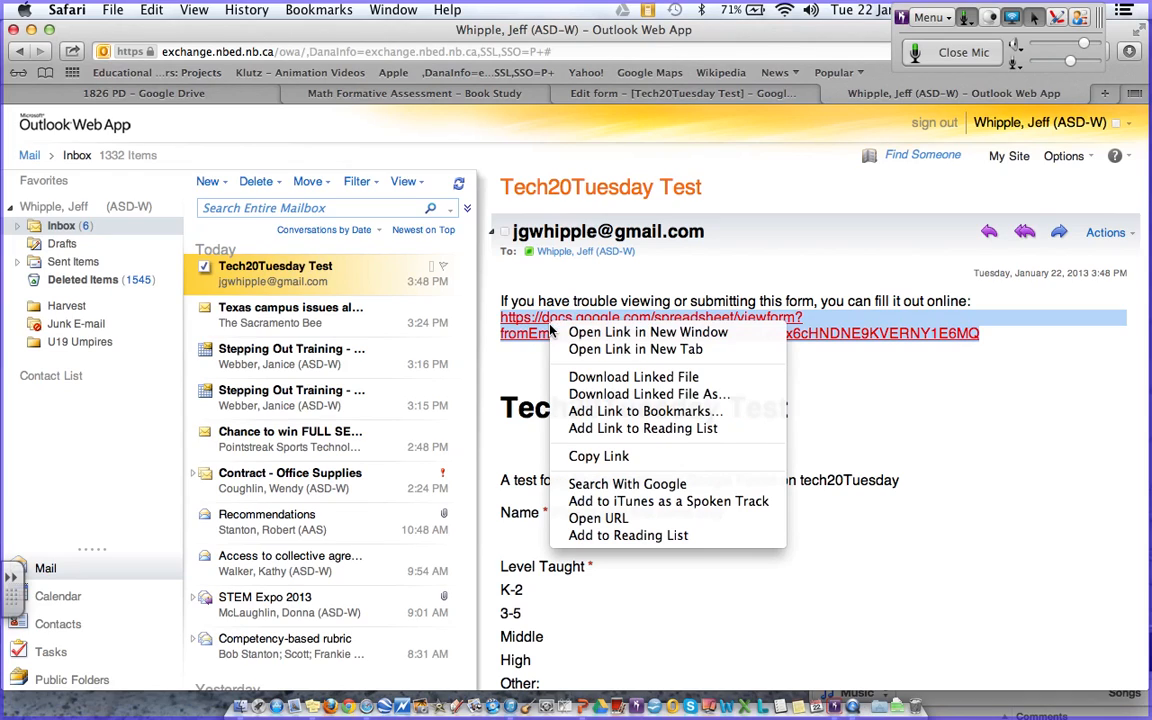
left_click(622, 458)
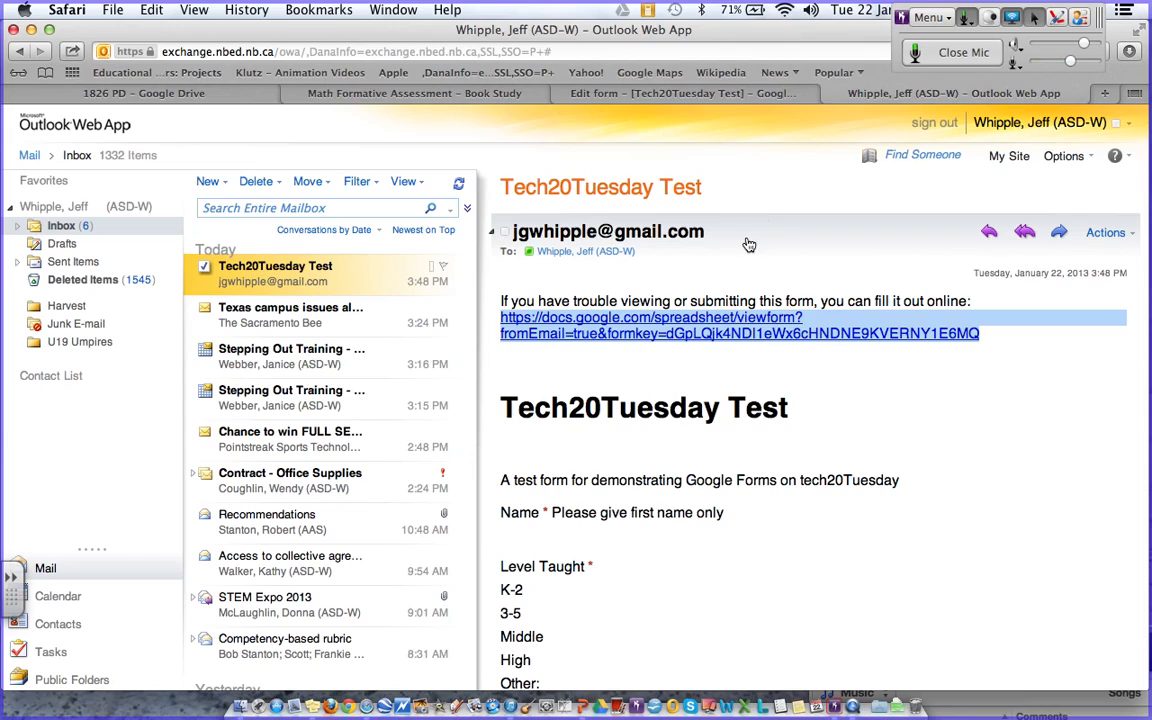
left_click(749, 245)
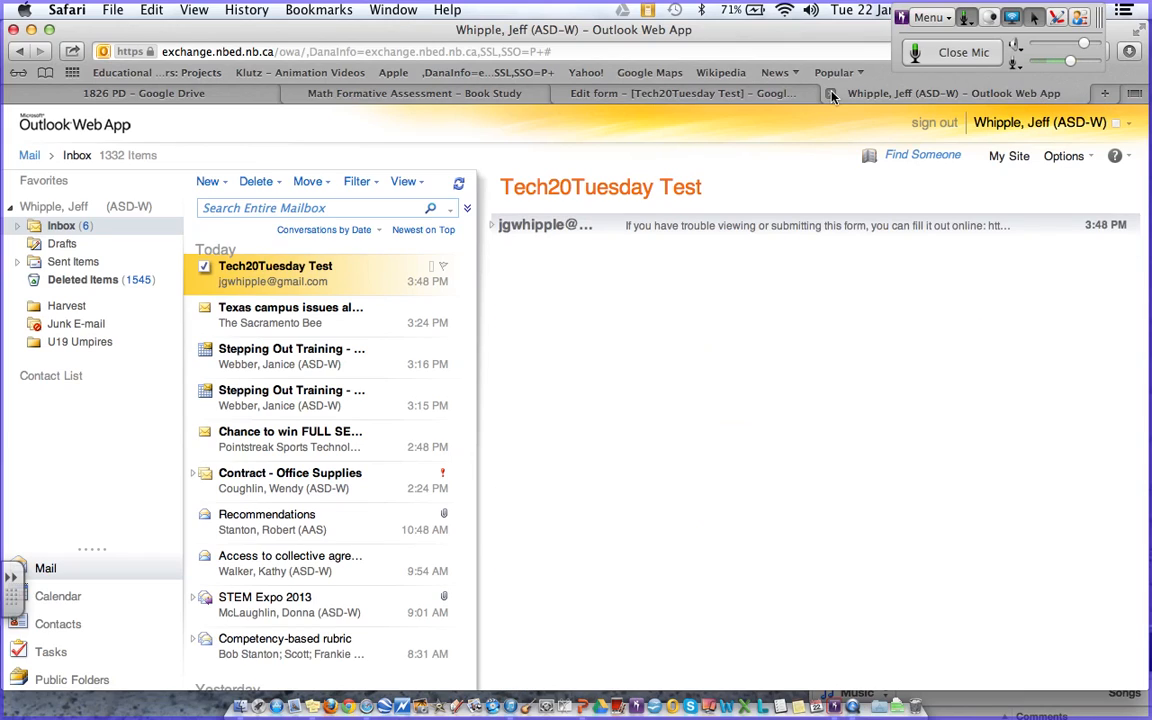
- Close the Outlook mail tab, launch Firefox, and bring up the Bridgit session controls
left_click(831, 94)
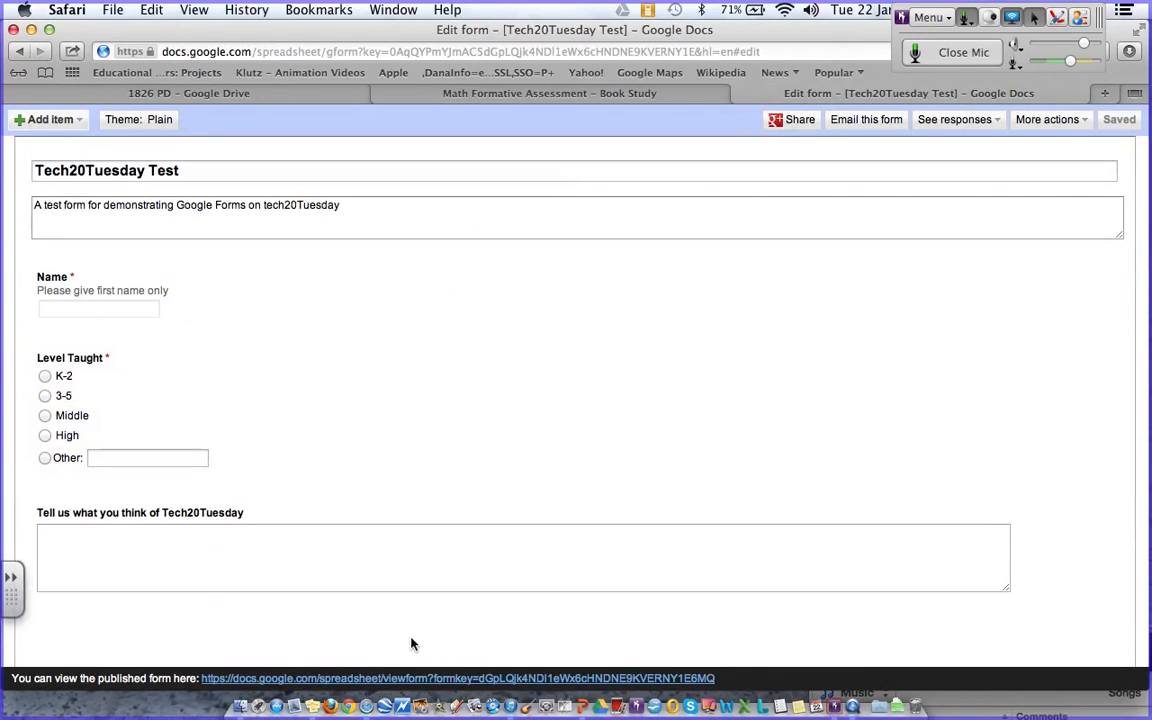
left_click(330, 692)
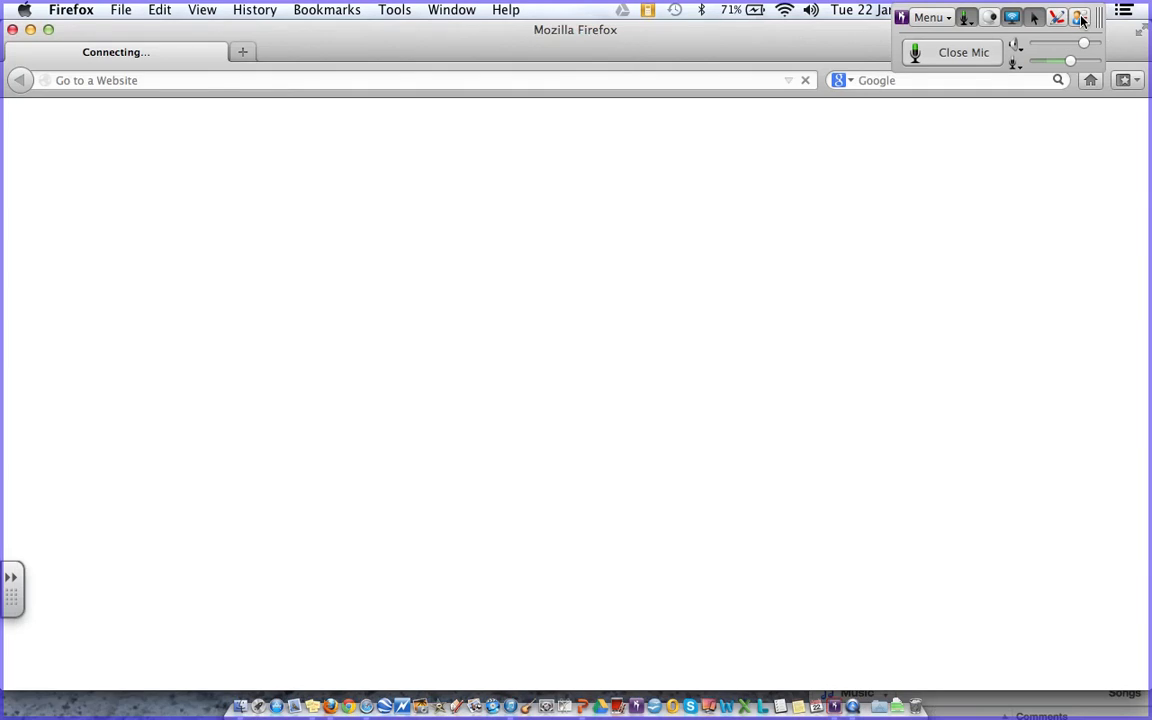
left_click(1081, 19)
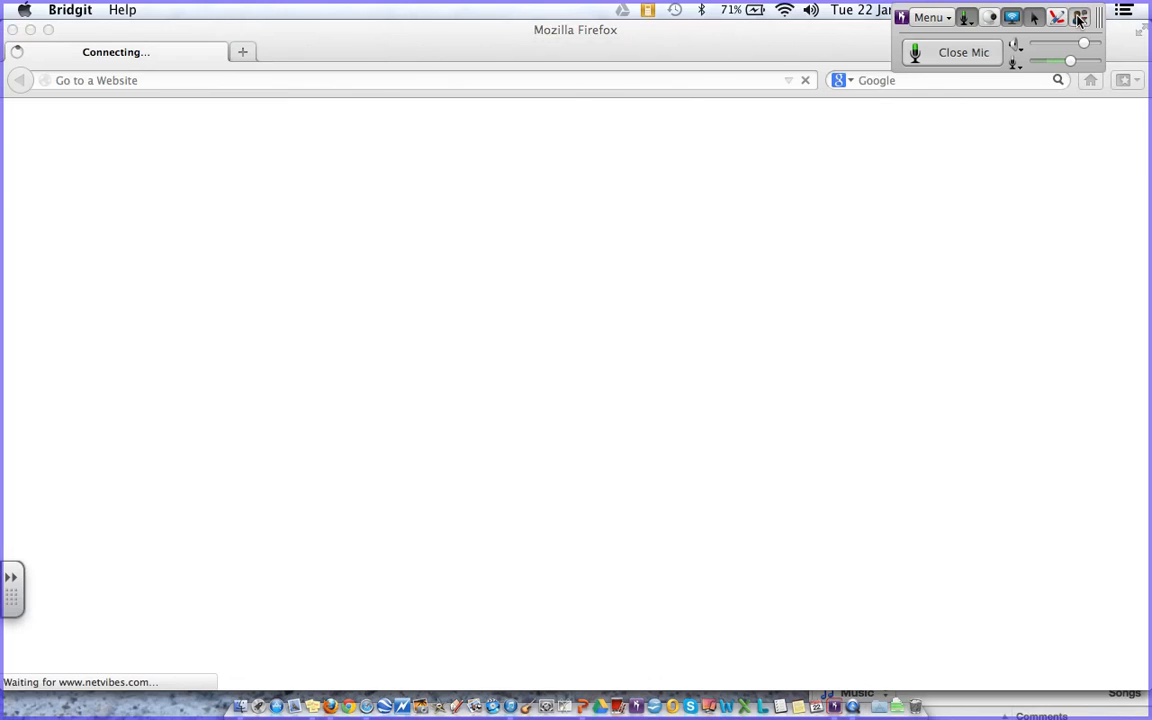
- Paste the copied form link into Bridgit's All Users chat, send it, then select Firefox's address
left_click(1081, 19)
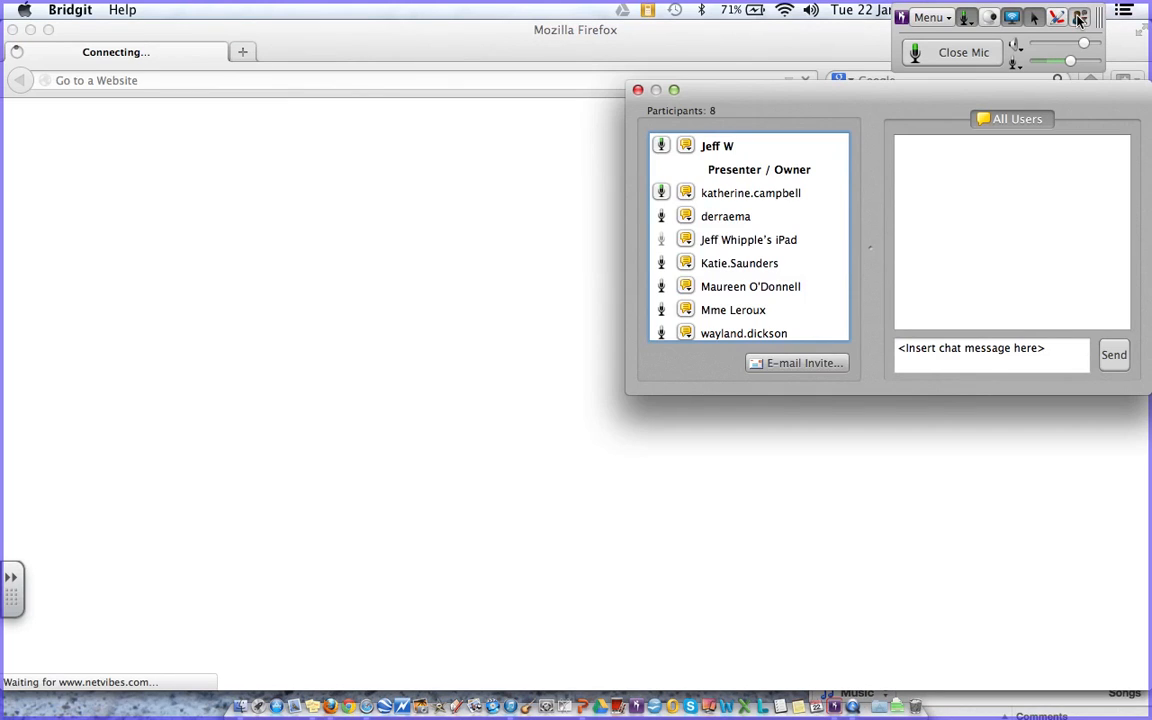
left_click(956, 351)
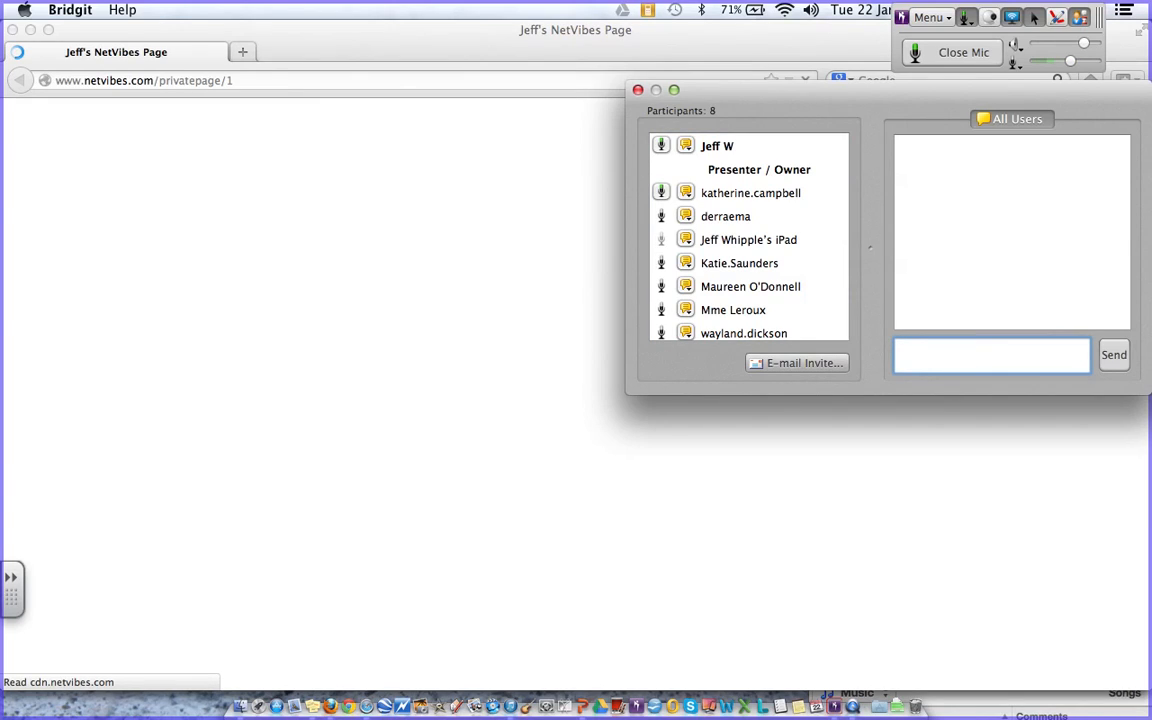
left_click(934, 351)
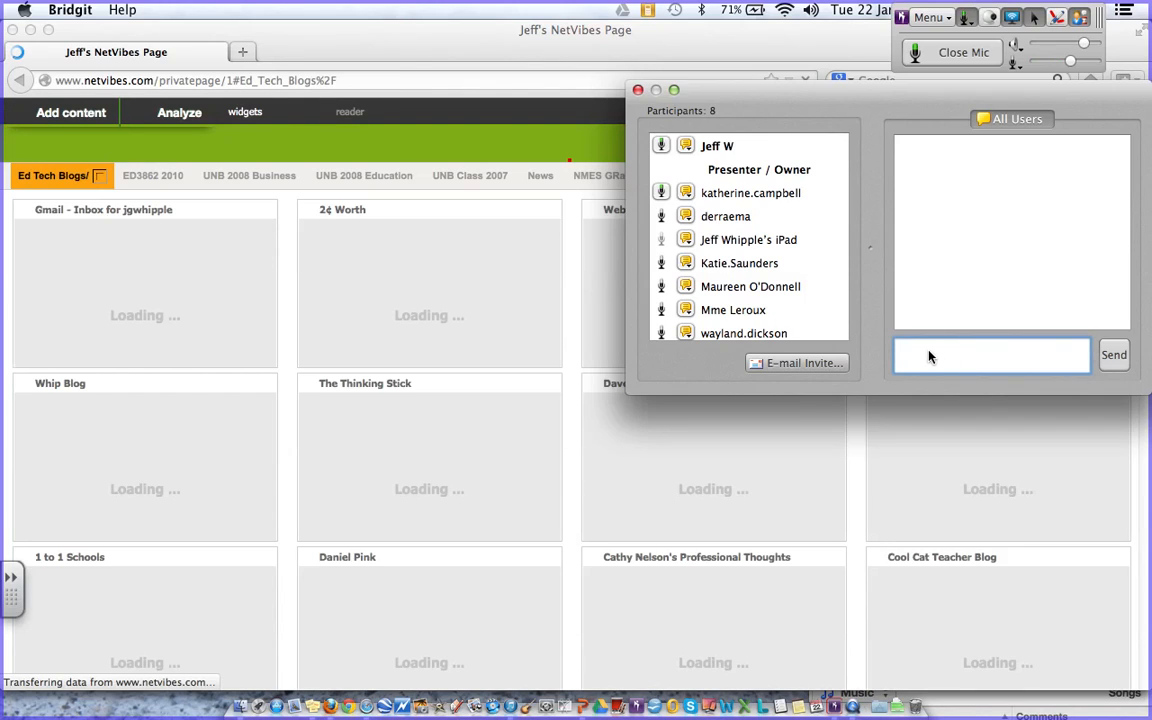
left_click(921, 352)
right_click(921, 352)
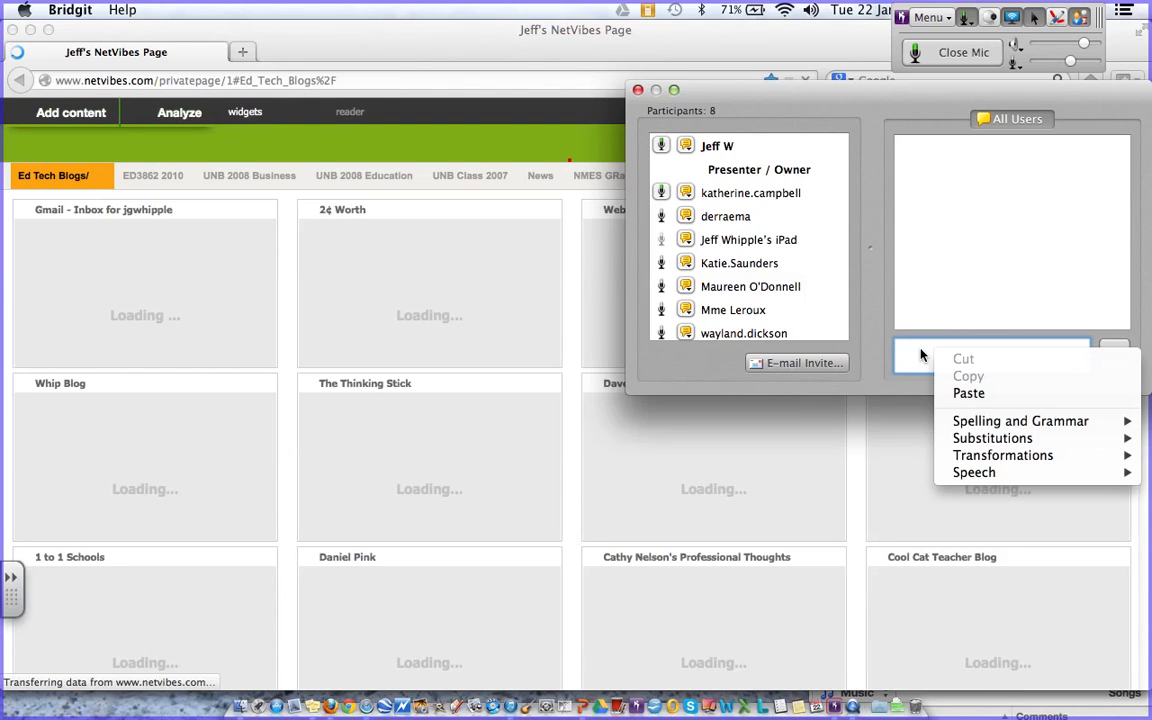
left_click(968, 396)
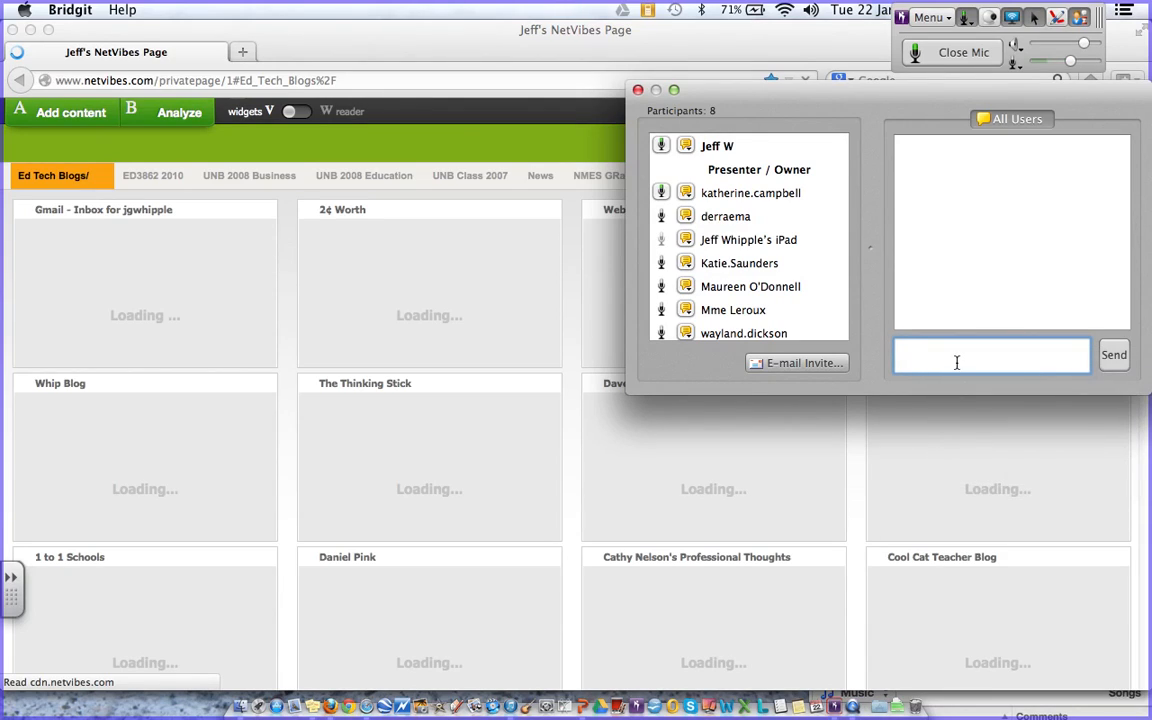
right_click(937, 356)
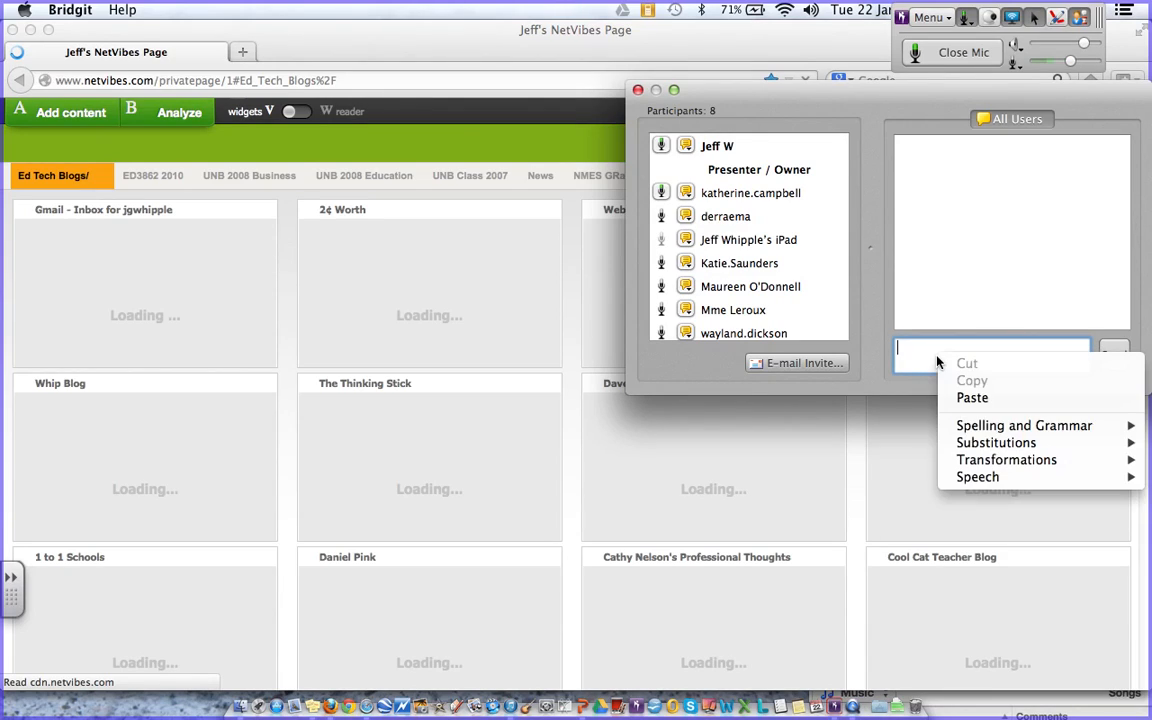
left_click(968, 398)
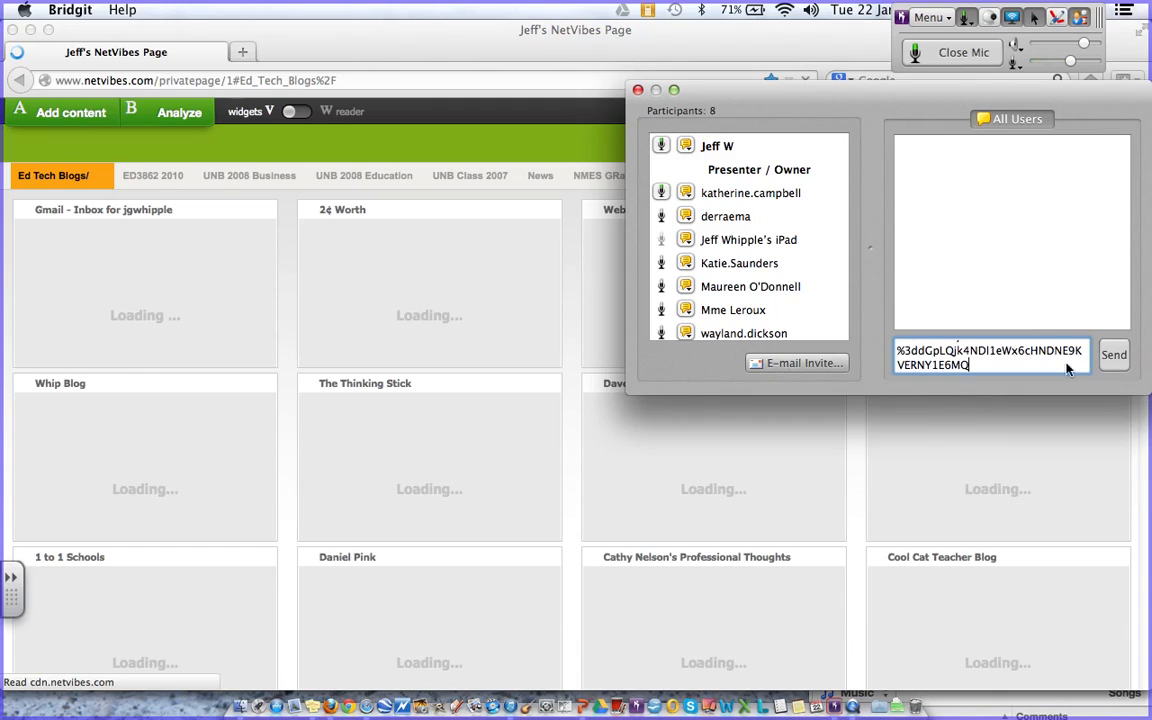
left_click(1112, 358)
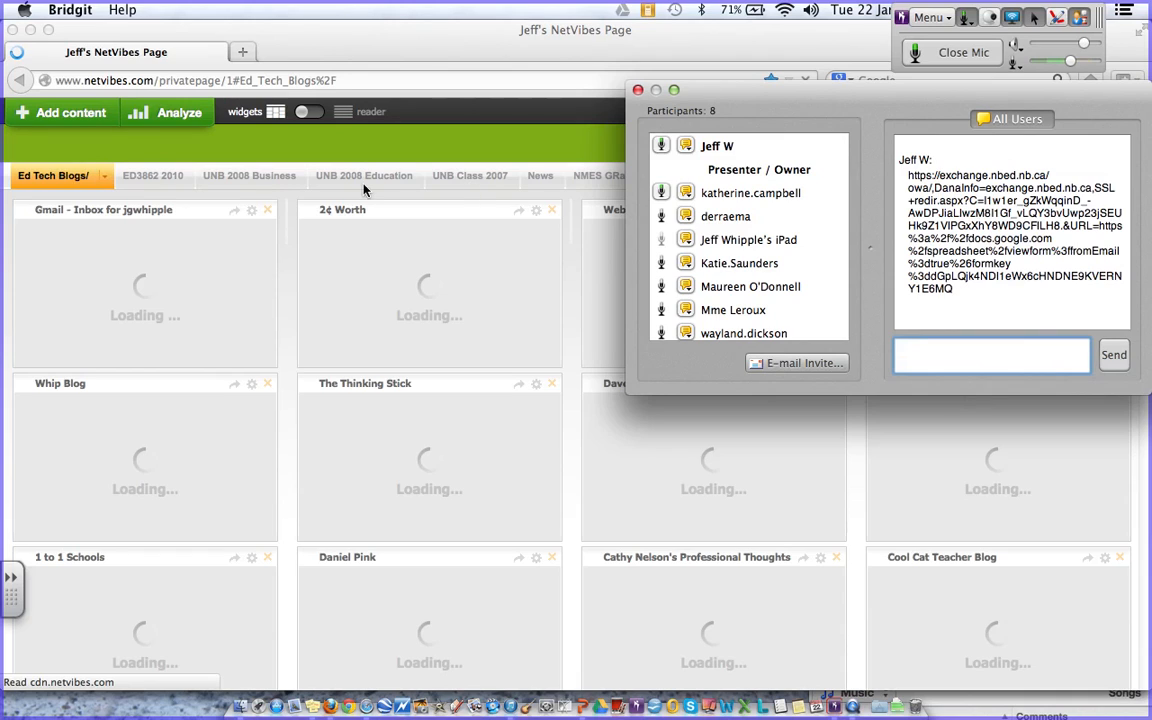
left_click(333, 82)
left_click(333, 82)
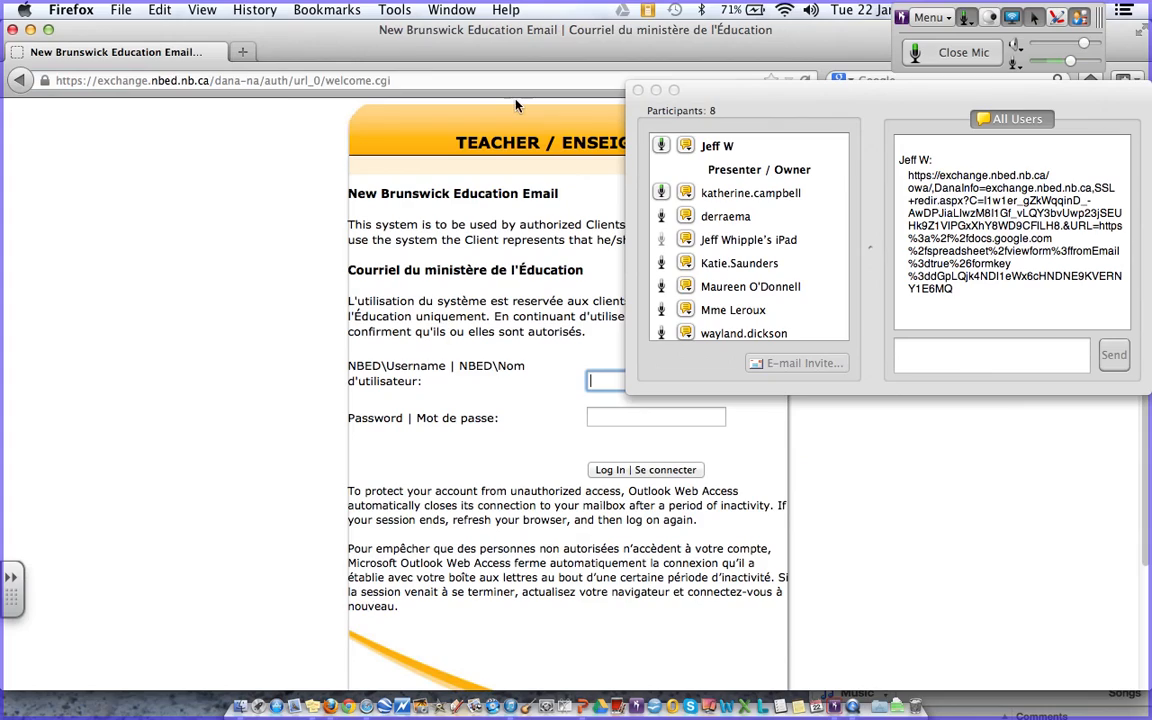
- Leave the Firefox login page and switch to Safari's Tech20Tuesday Test form editor
left_click(405, 82)
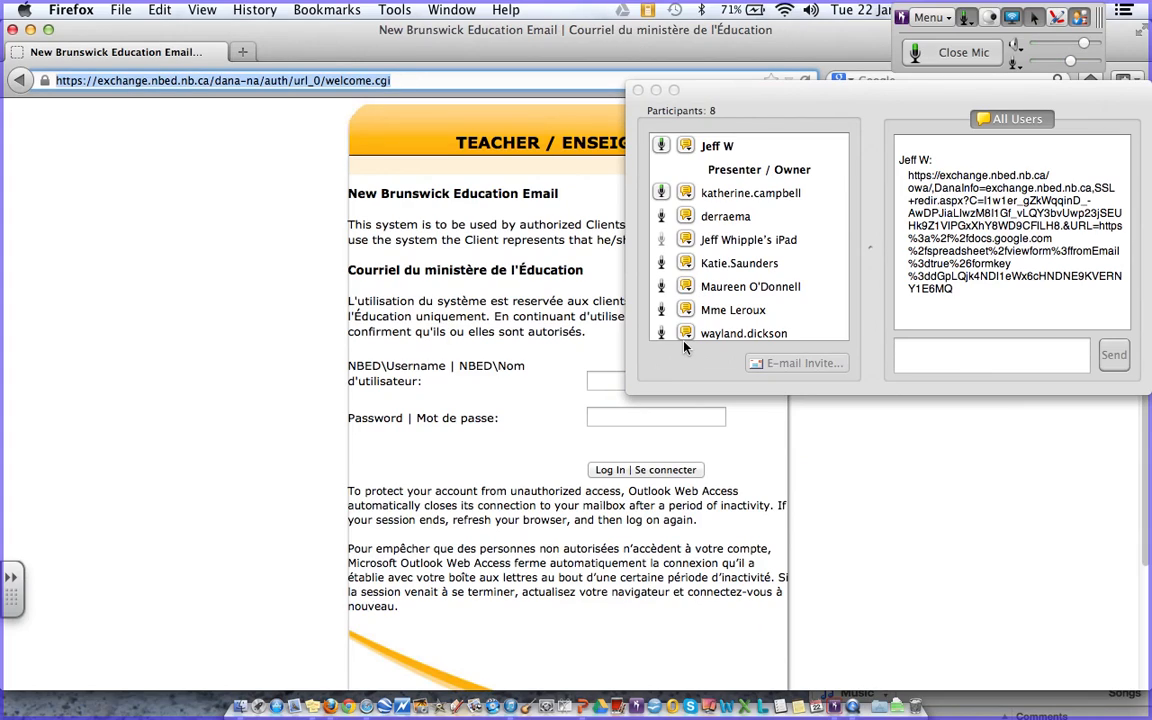
left_click(369, 711)
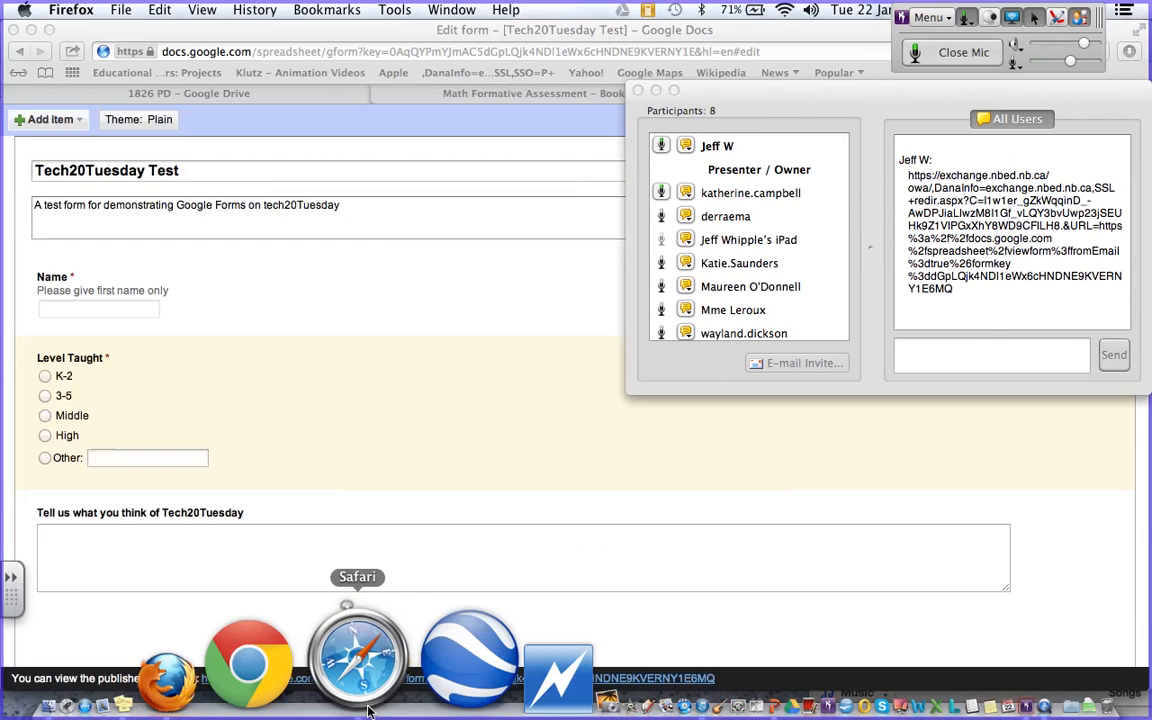
- Close the Bridgit chat window and return to the Tech20Tuesday Test form editor
left_click(229, 94)
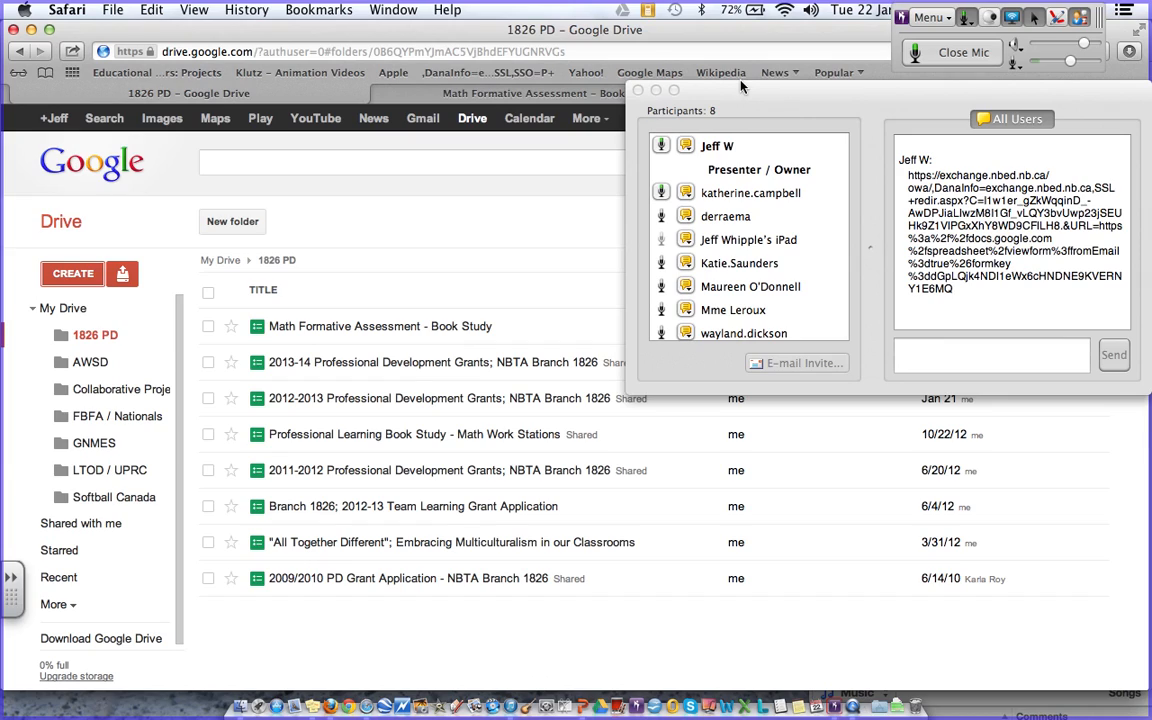
left_click(638, 90)
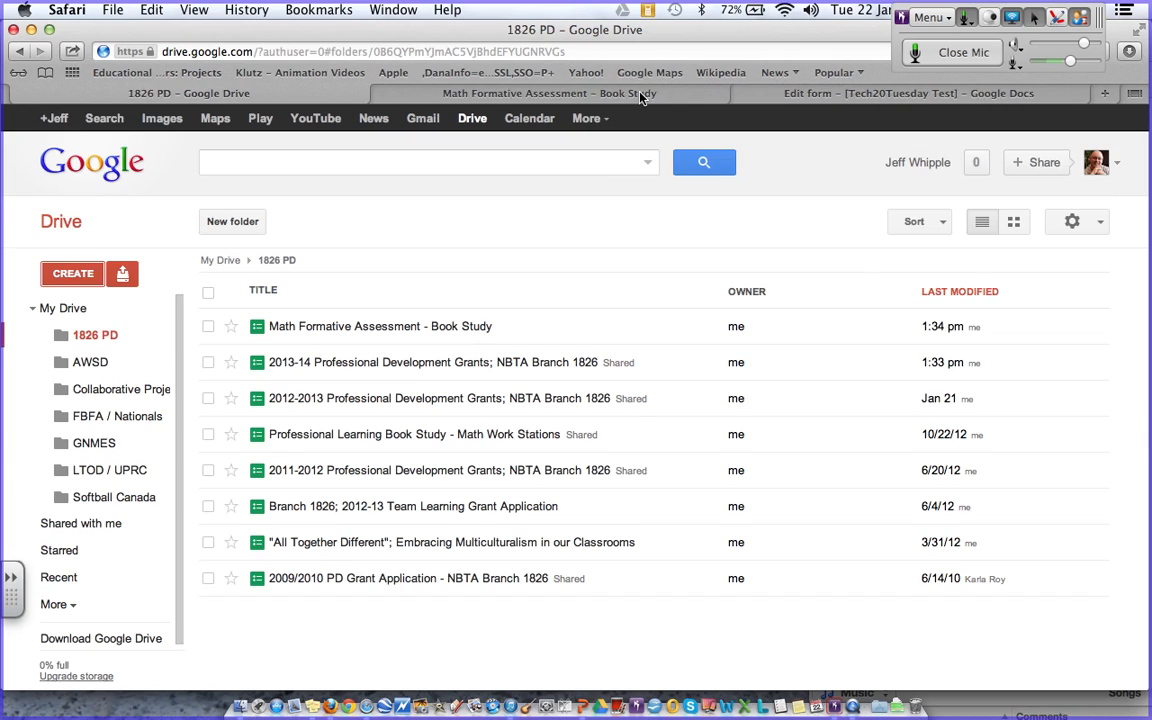
left_click(785, 94)
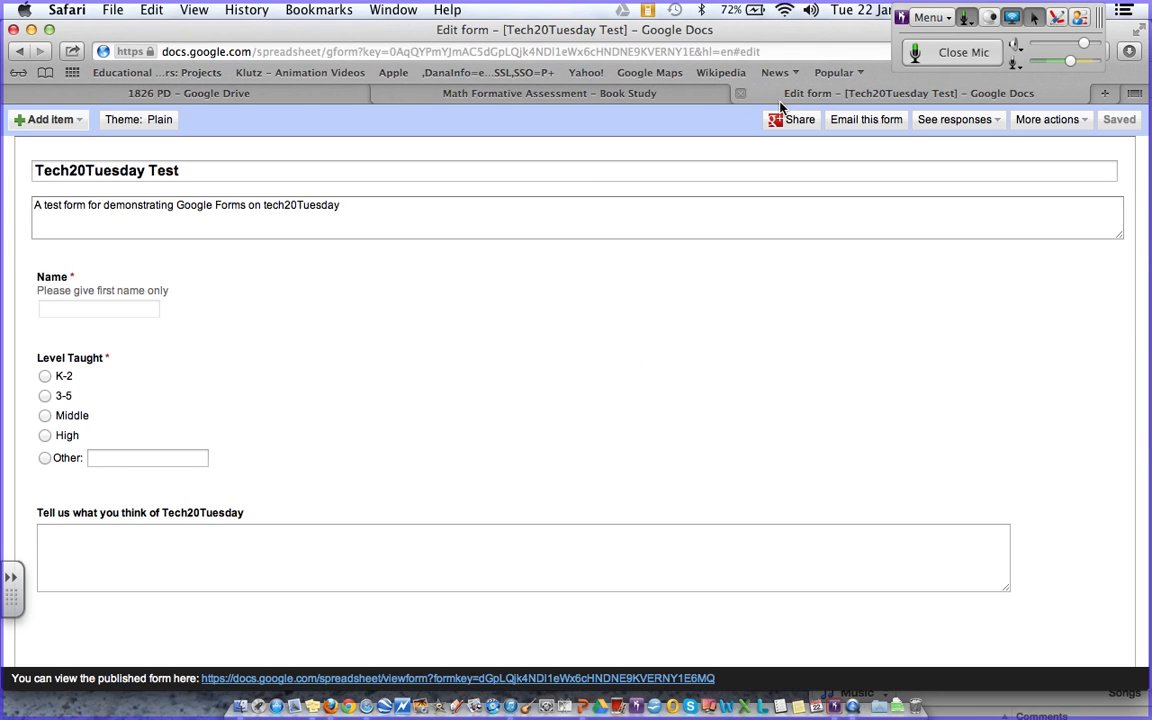
- Email the form to your own Gmail address using Email this form
left_click(890, 122)
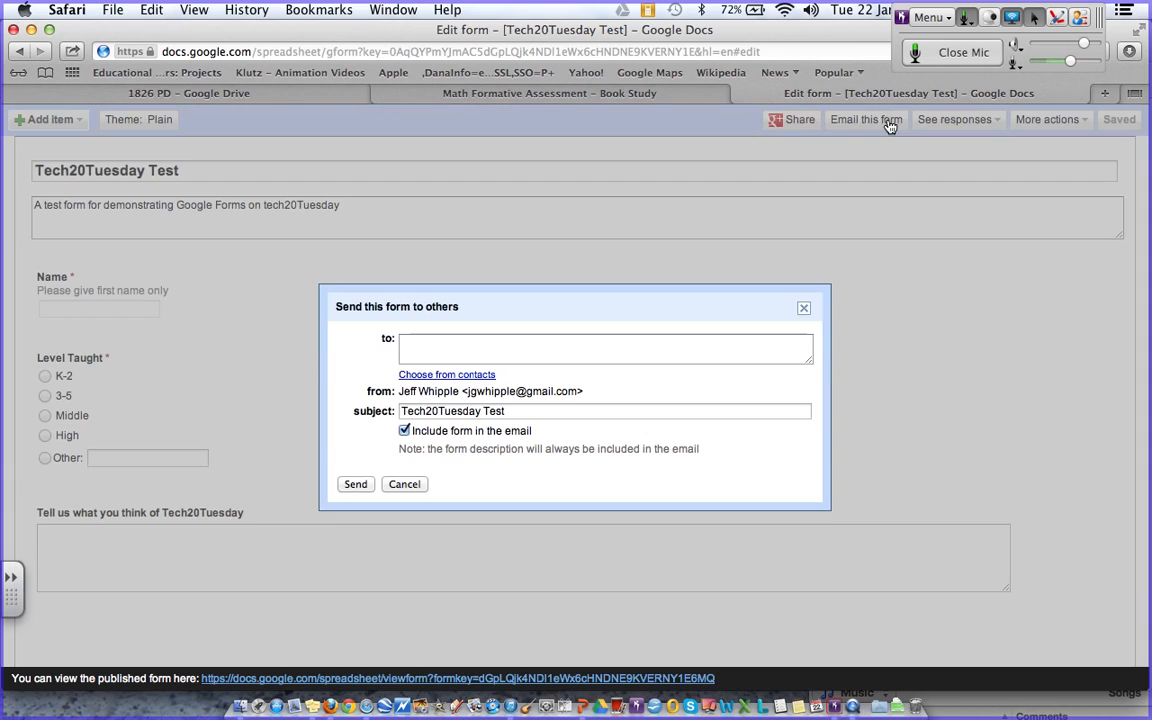
left_click(508, 347)
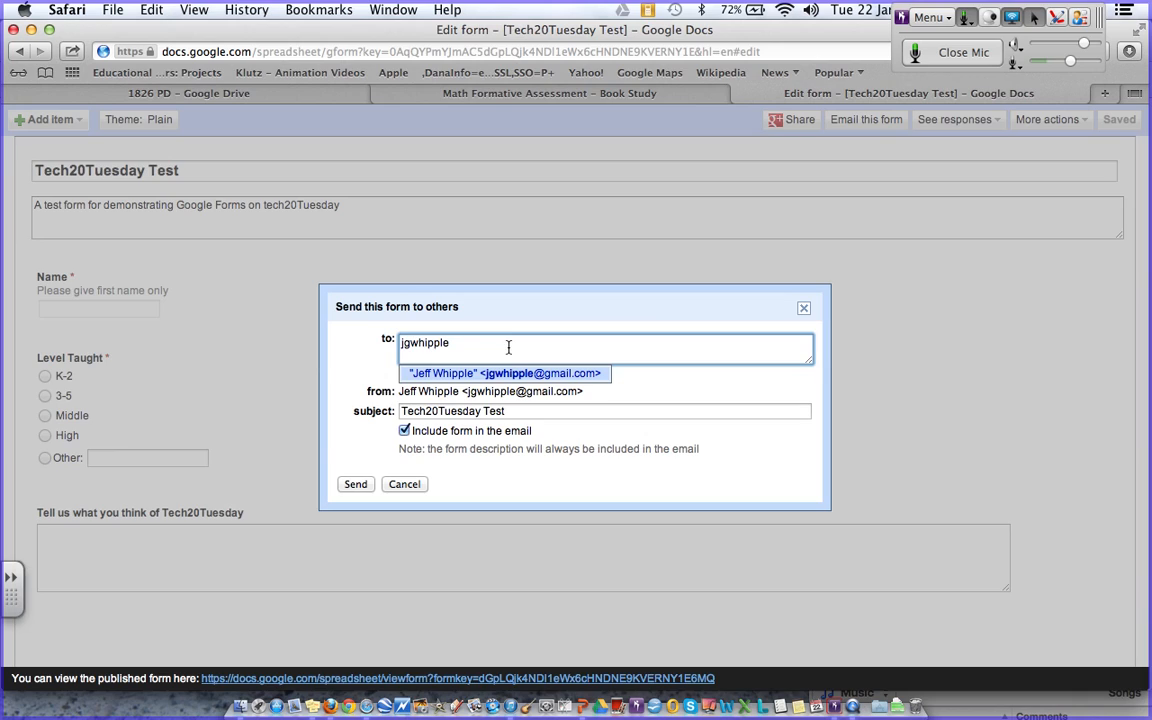
left_click(515, 376)
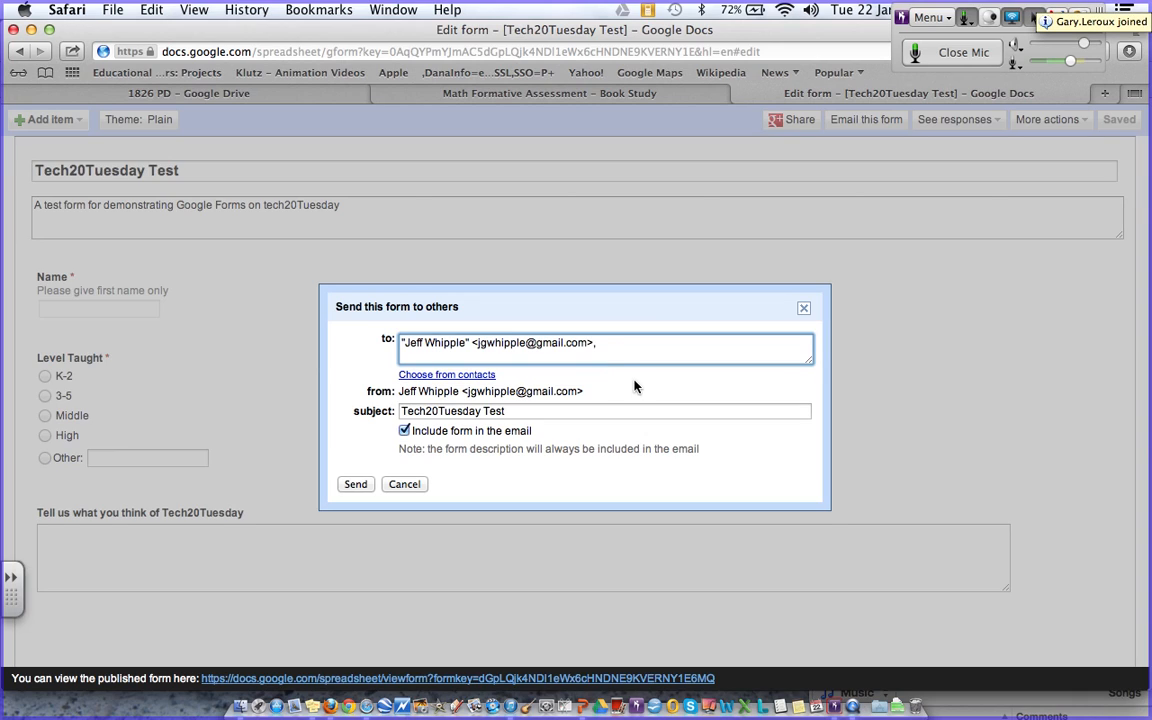
left_click(355, 484)
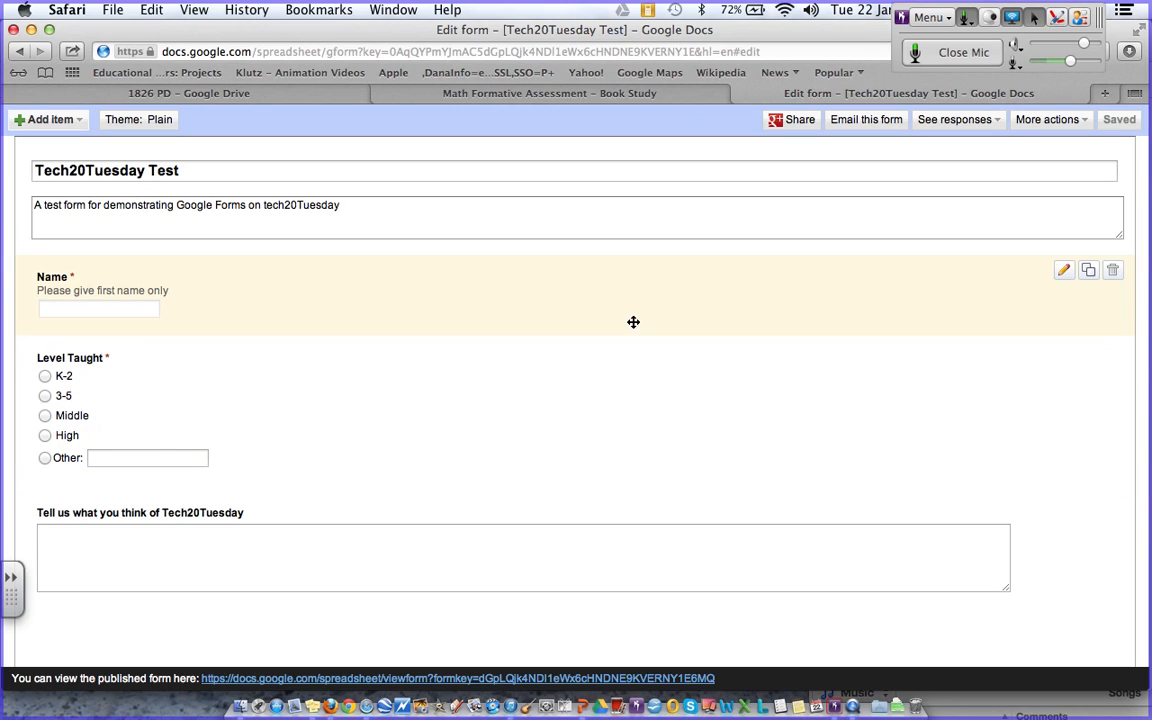
left_click(360, 655)
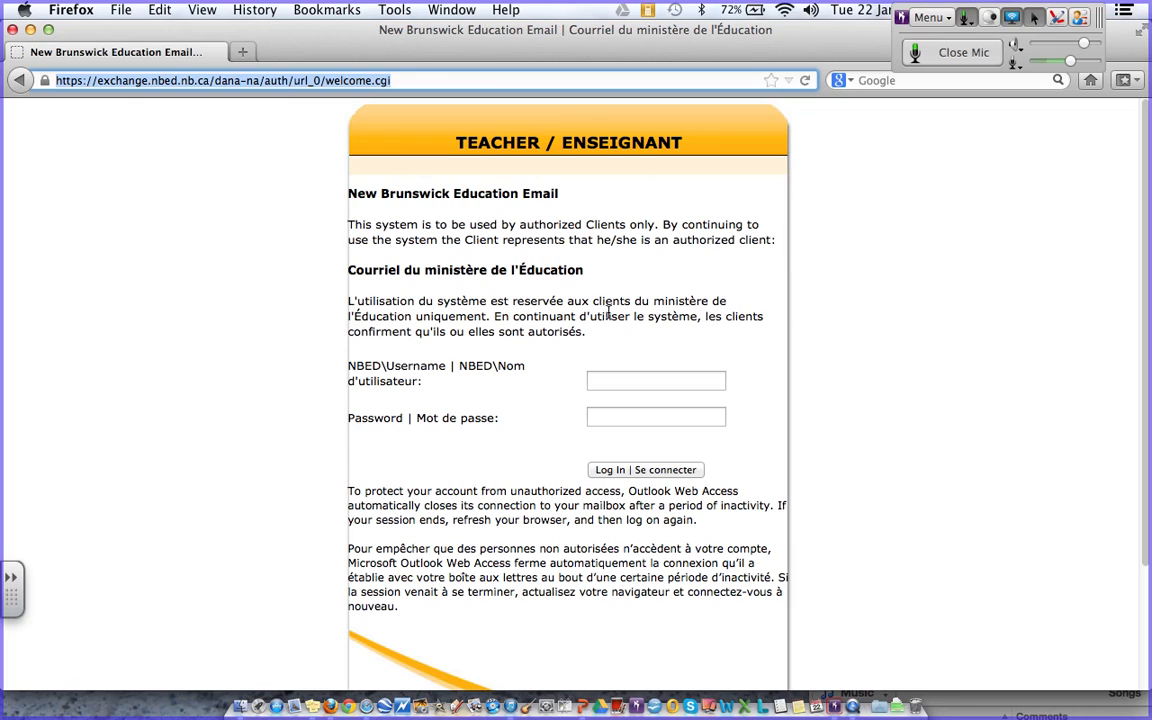
- Load Gmail, open the Tech20Tuesday Test email, and follow its link to the live form
type("gmail.com/")
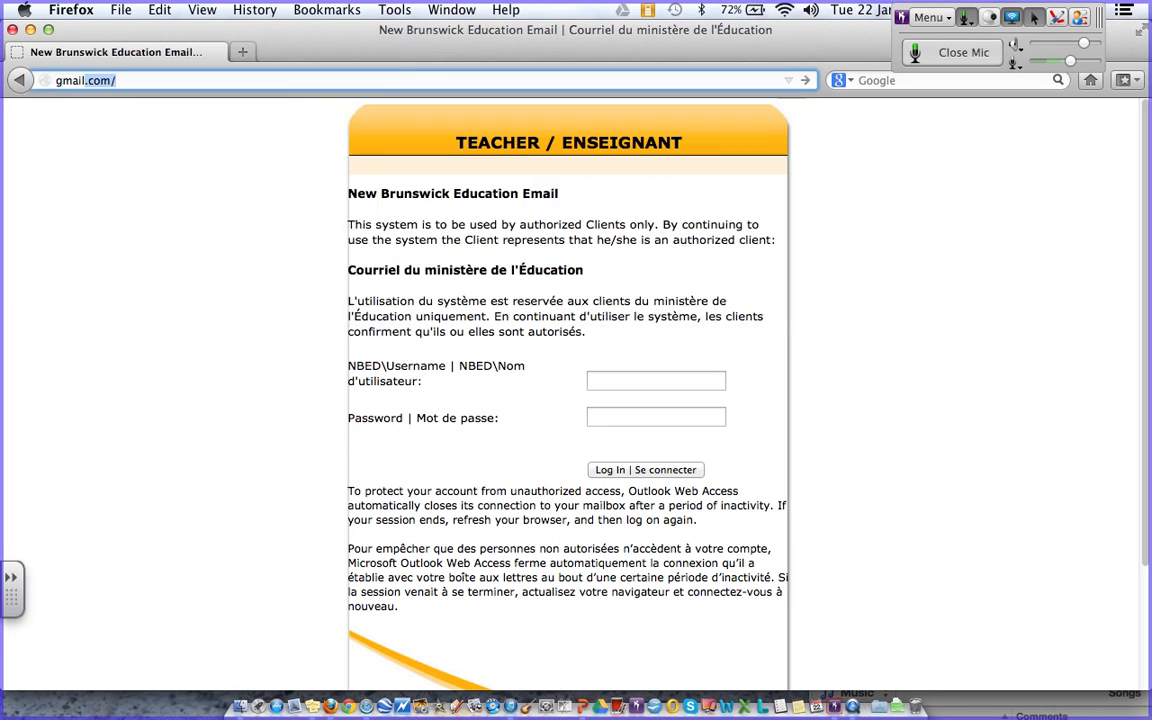
key("Return")
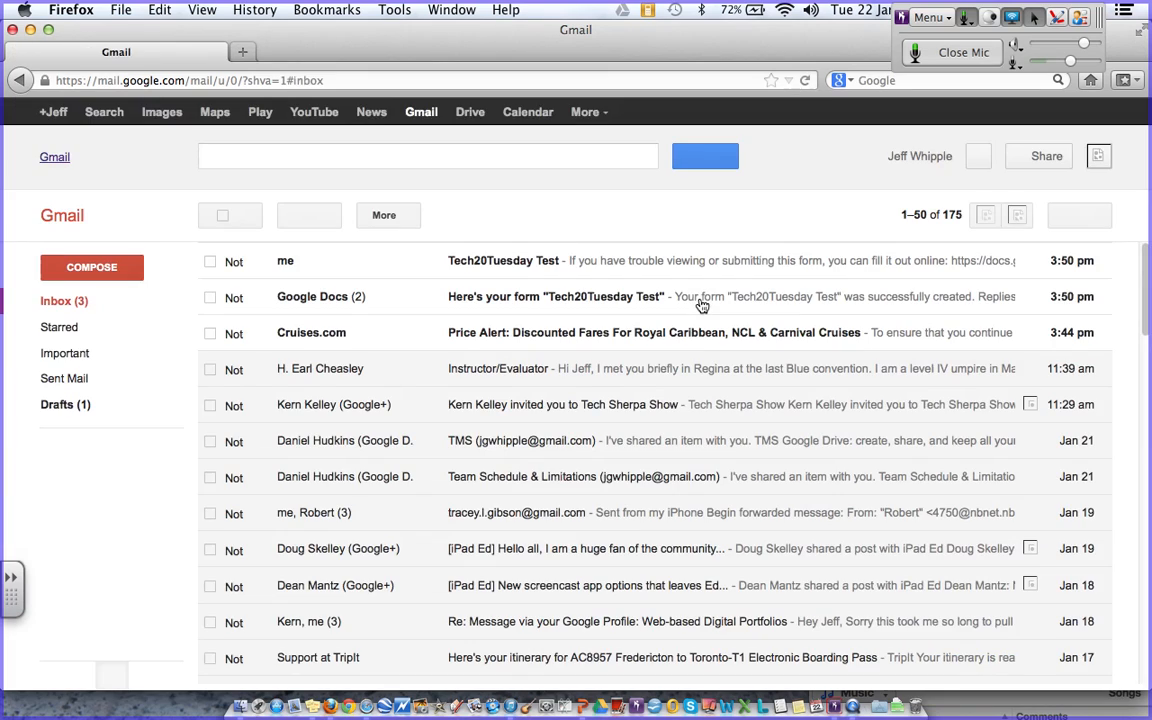
left_click(507, 263)
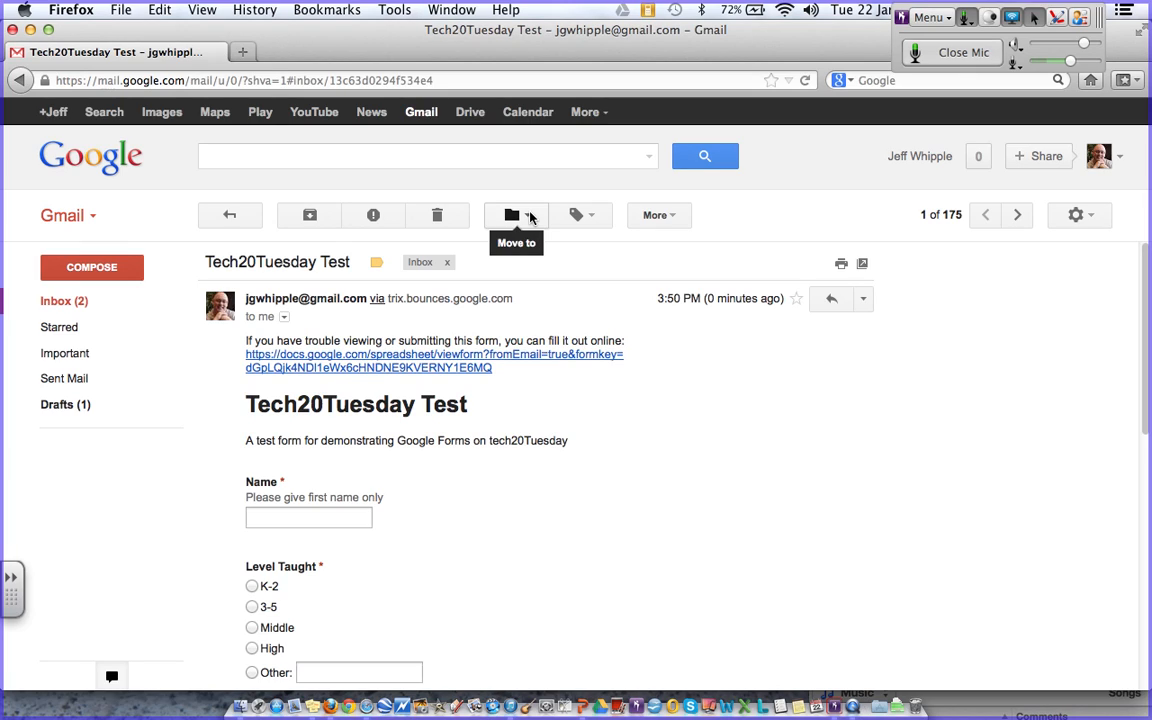
left_click(450, 358)
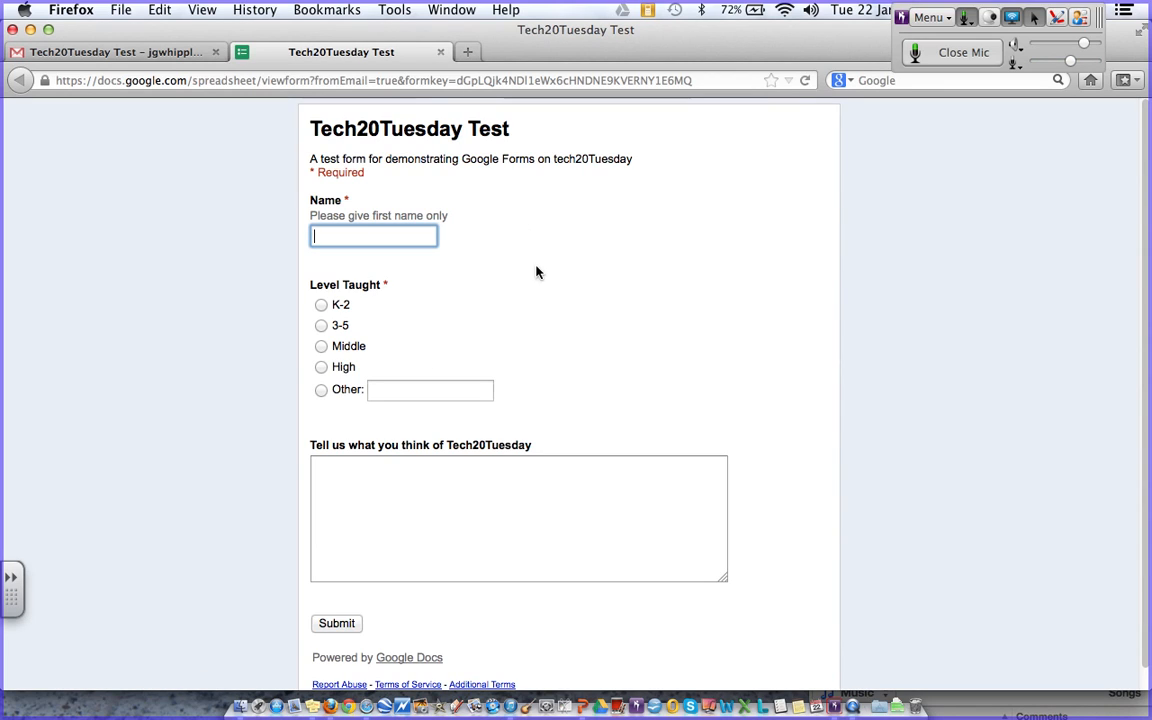
- Copy the live form's viewform URL and post it in Bridgit's chat for all participants
triple_click(517, 80)
key("super+c")
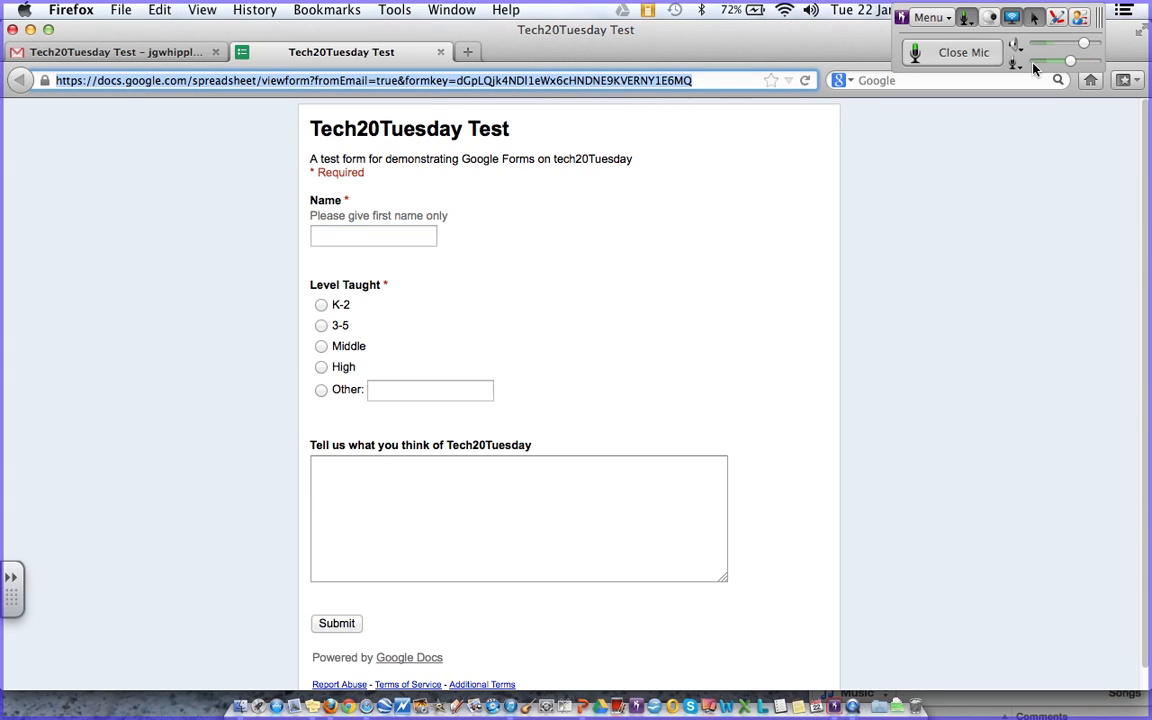
left_click(1080, 18)
left_click(1080, 18)
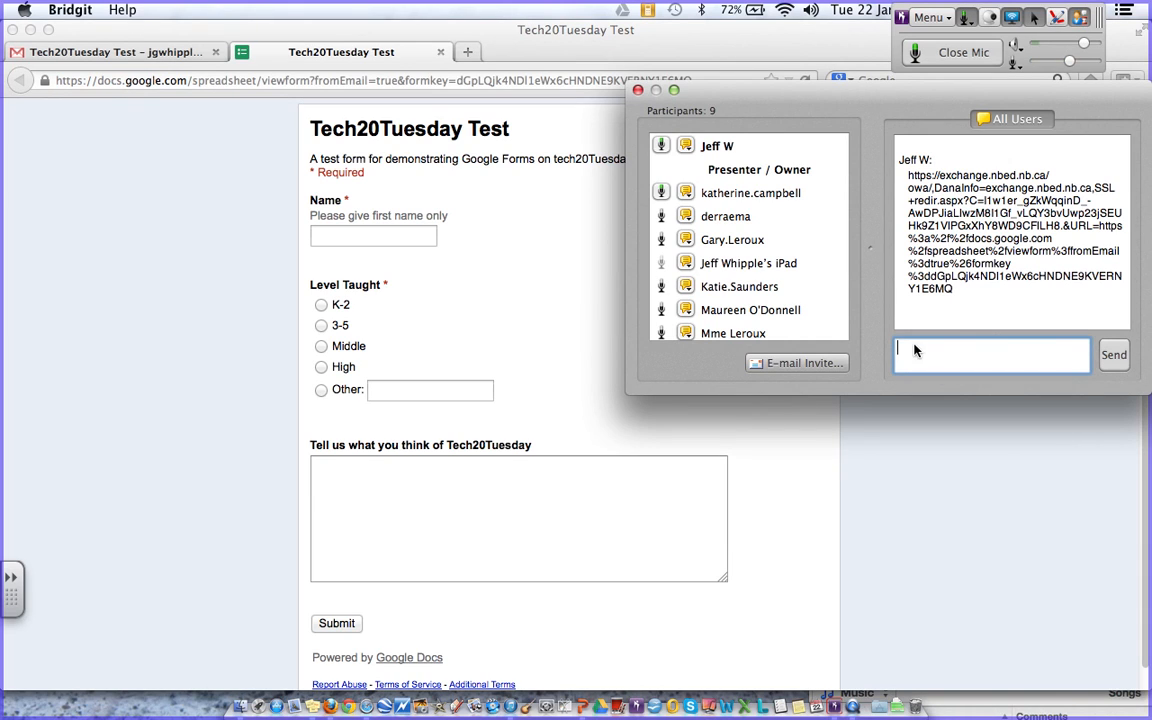
left_click(915, 350)
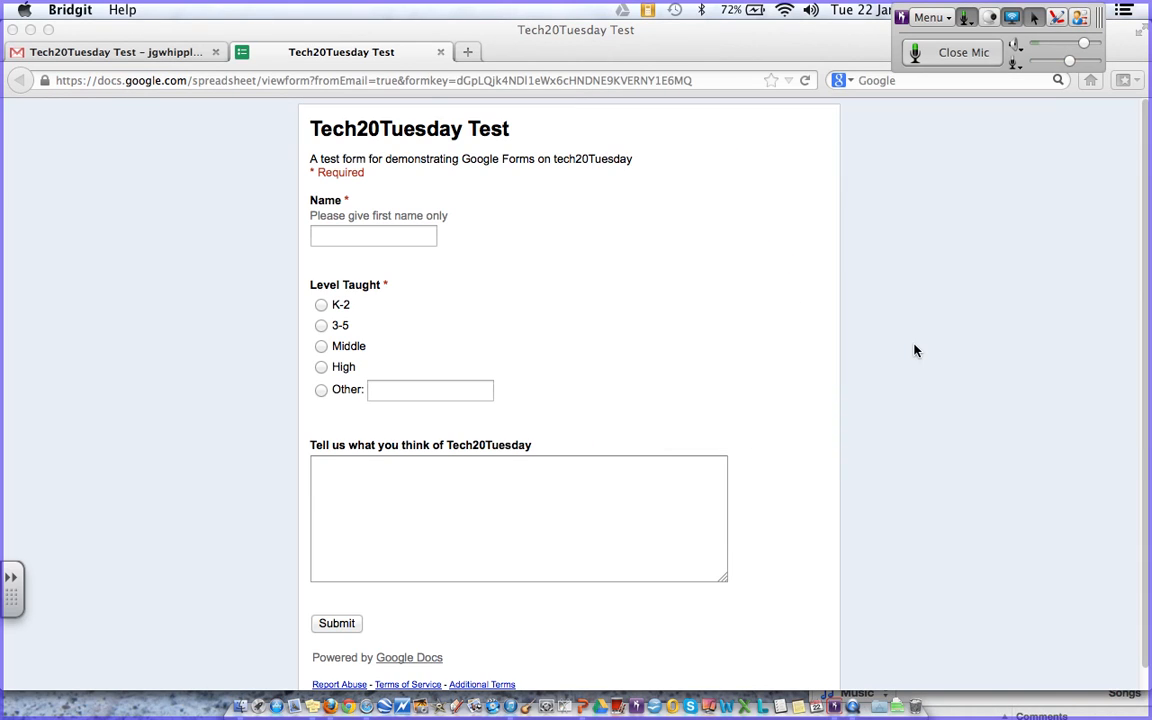
left_click(1080, 18)
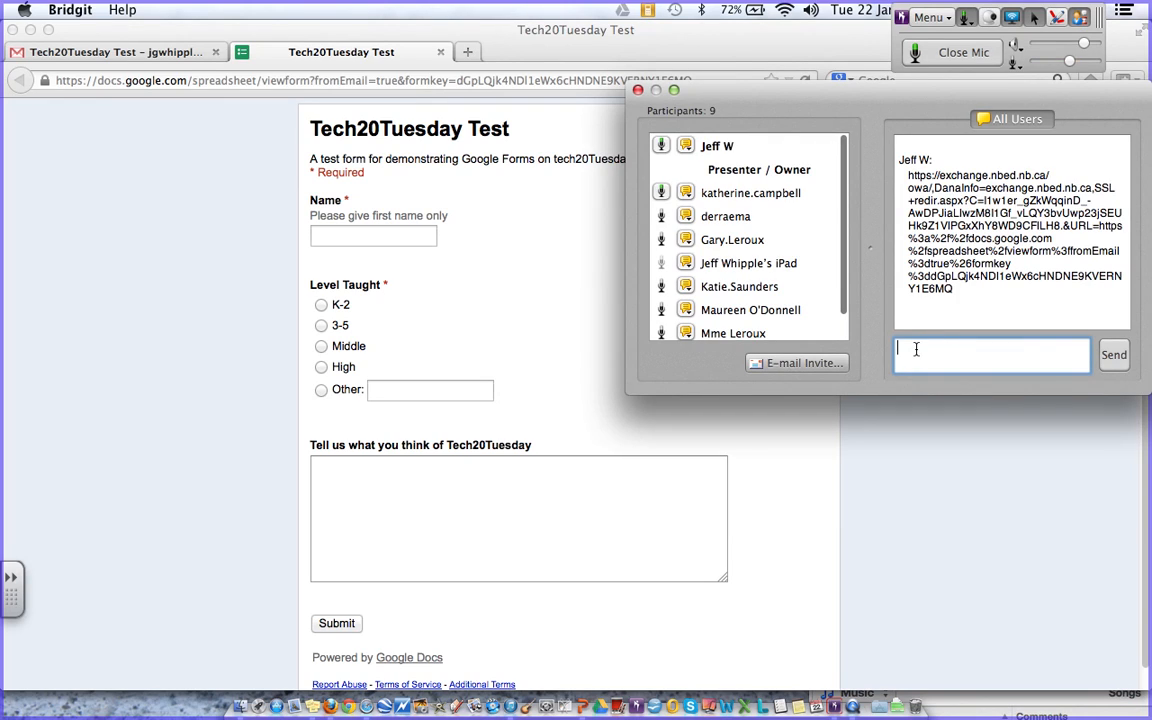
right_click(915, 350)
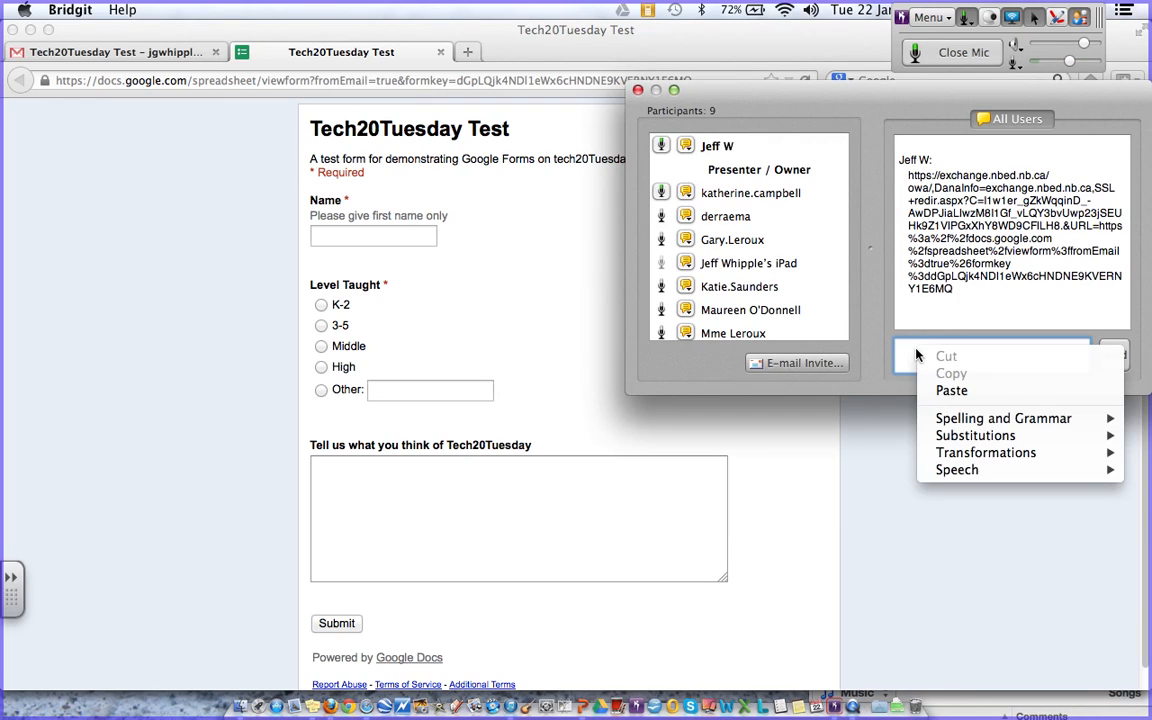
left_click(975, 392)
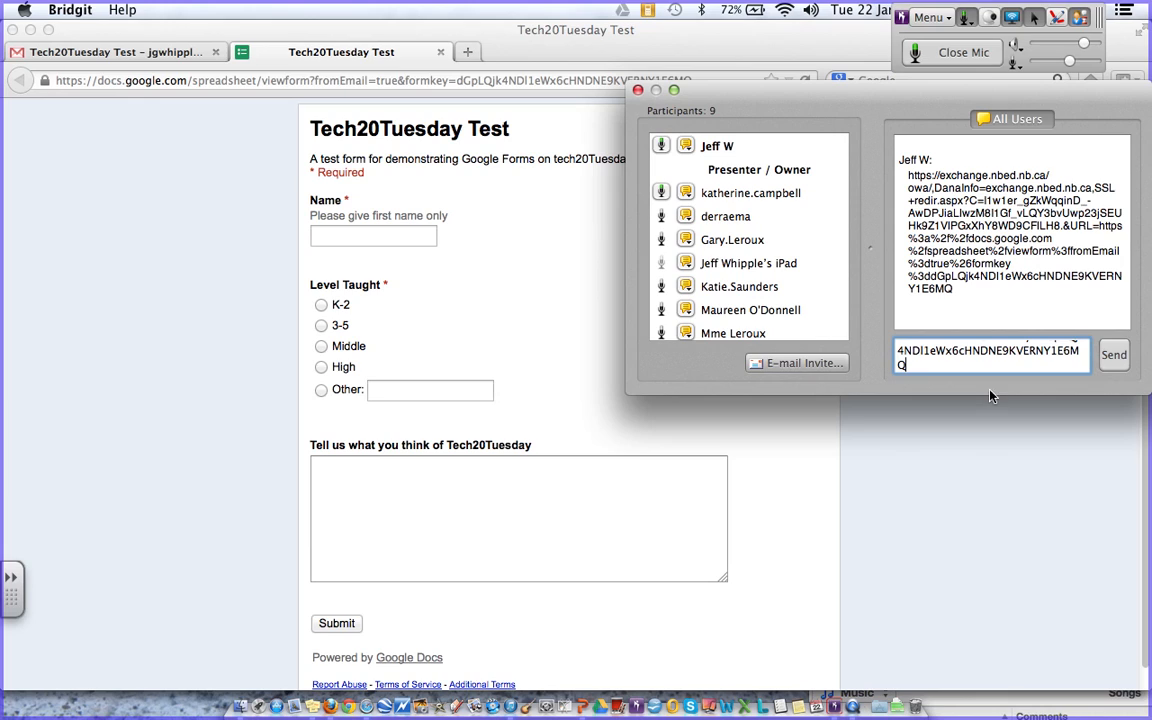
left_click(1113, 356)
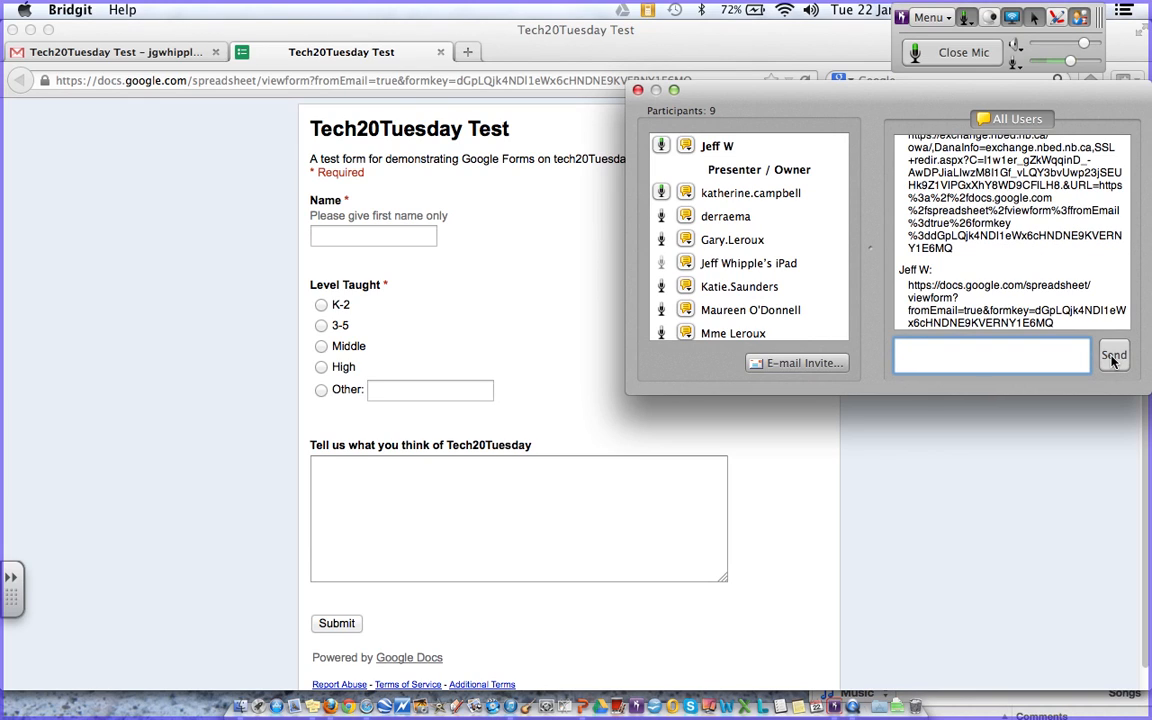
left_click(533, 360)
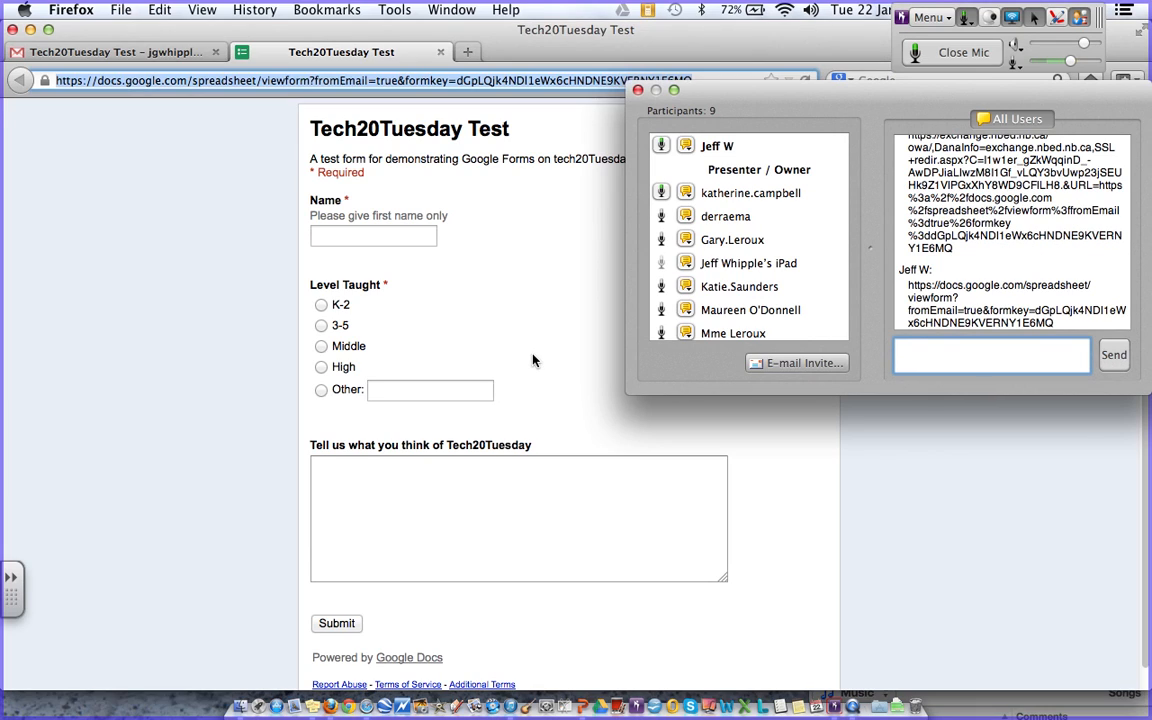
- Fill in a first name, choose Middle, comment 'I luvvvv it!', and submit the response
left_click(373, 236)
type("Jeff")
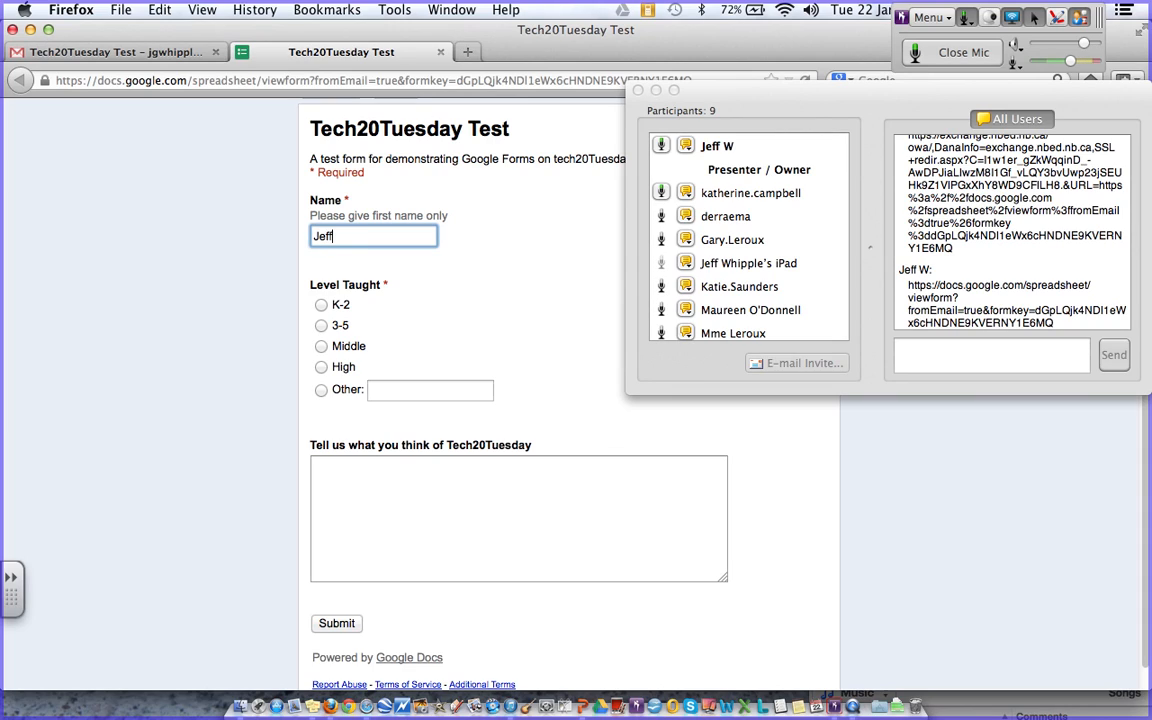
left_click(638, 91)
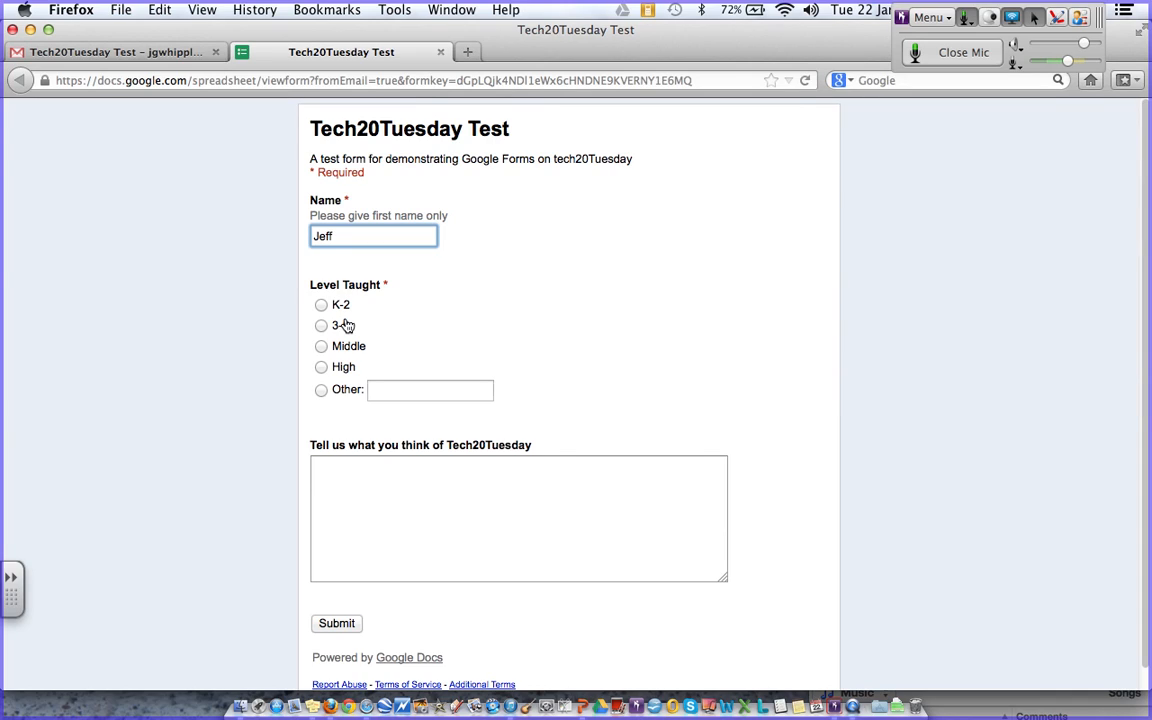
left_click(321, 346)
left_click(321, 325)
left_click(321, 346)
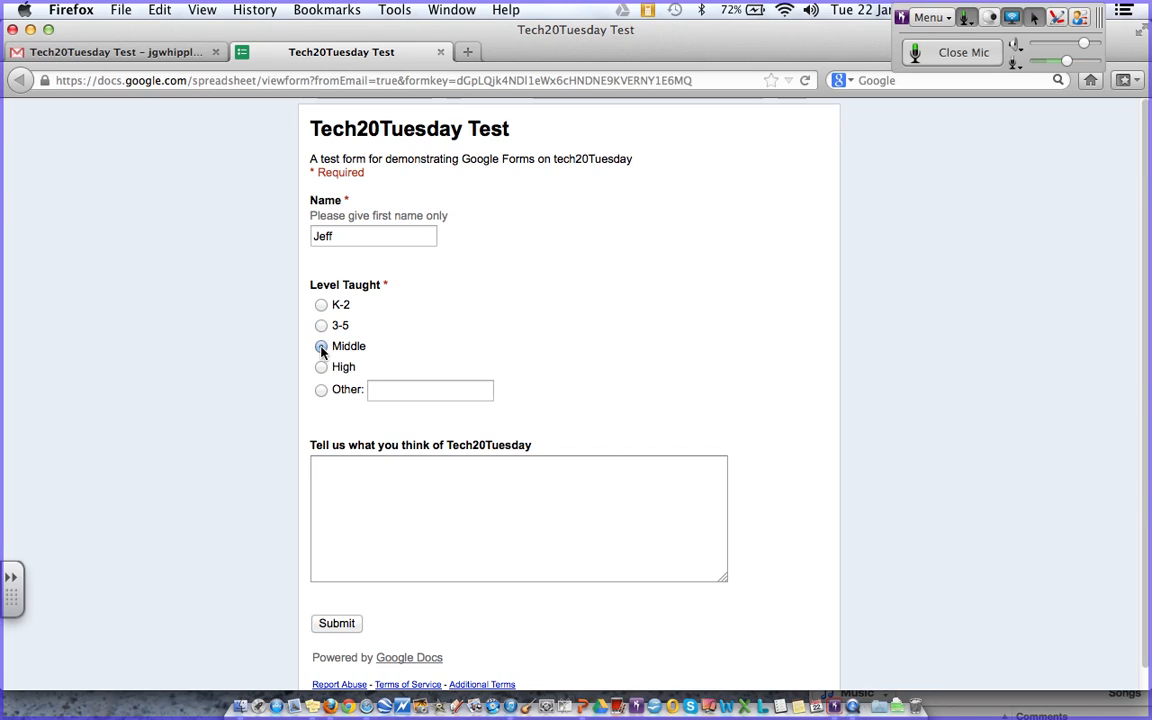
left_click(332, 474)
type("I luvvvv it!")
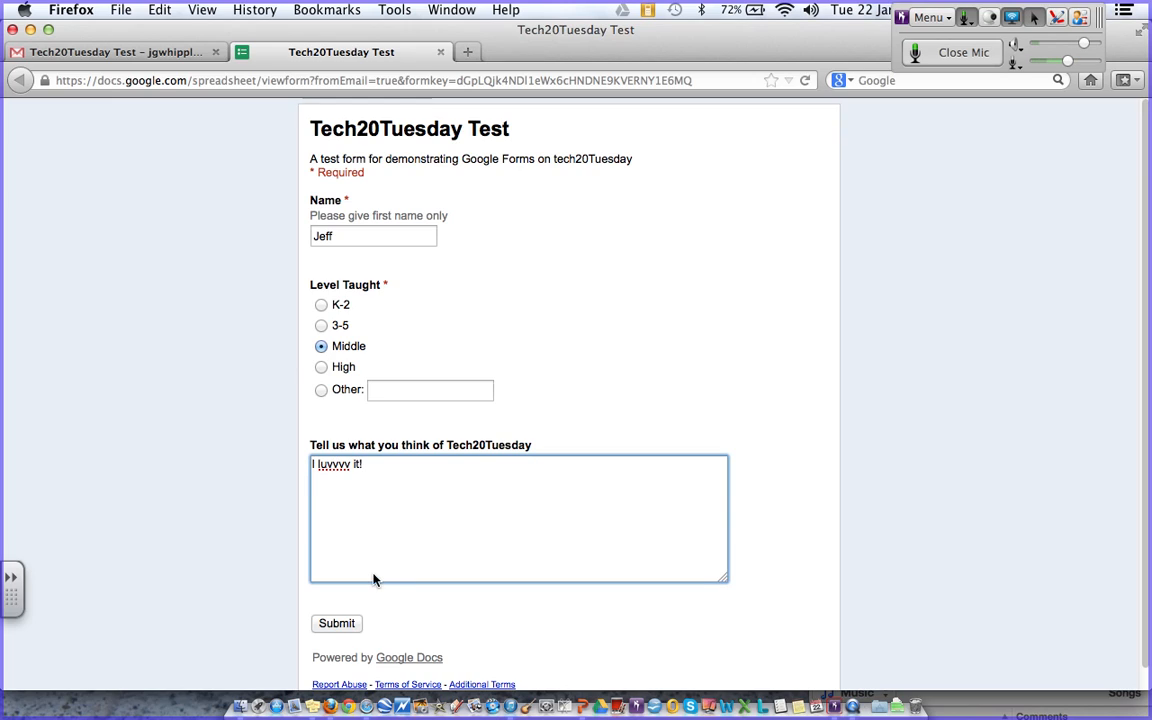
left_click(349, 624)
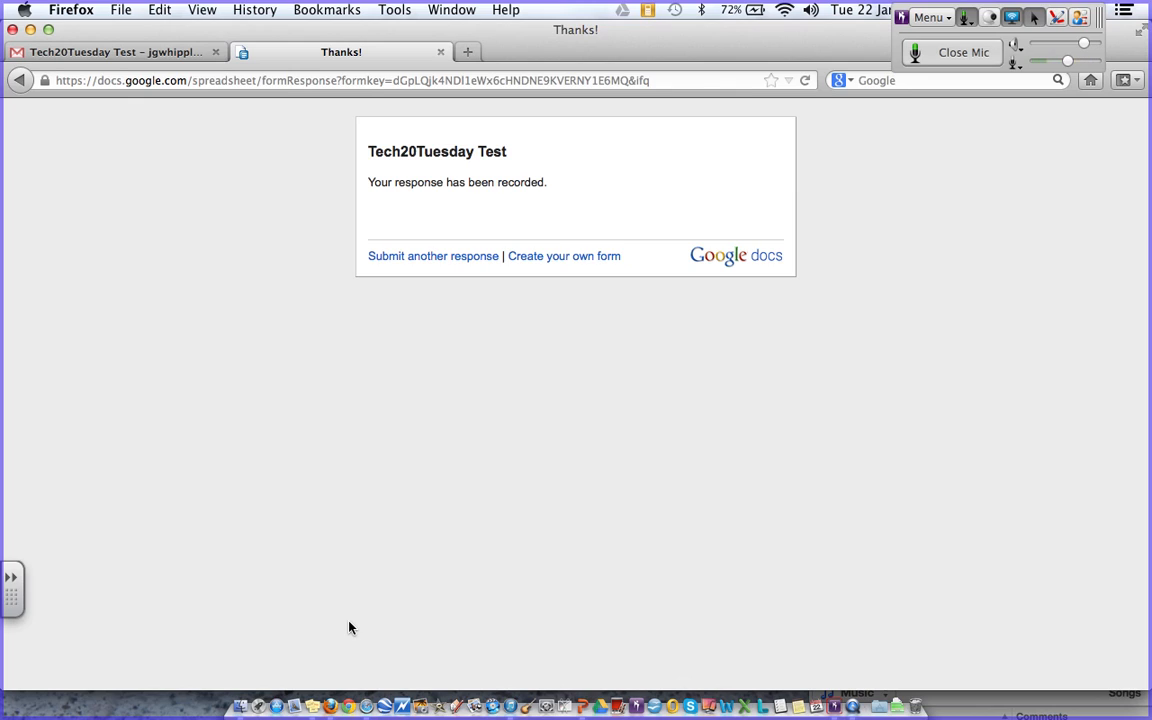
left_click(369, 706)
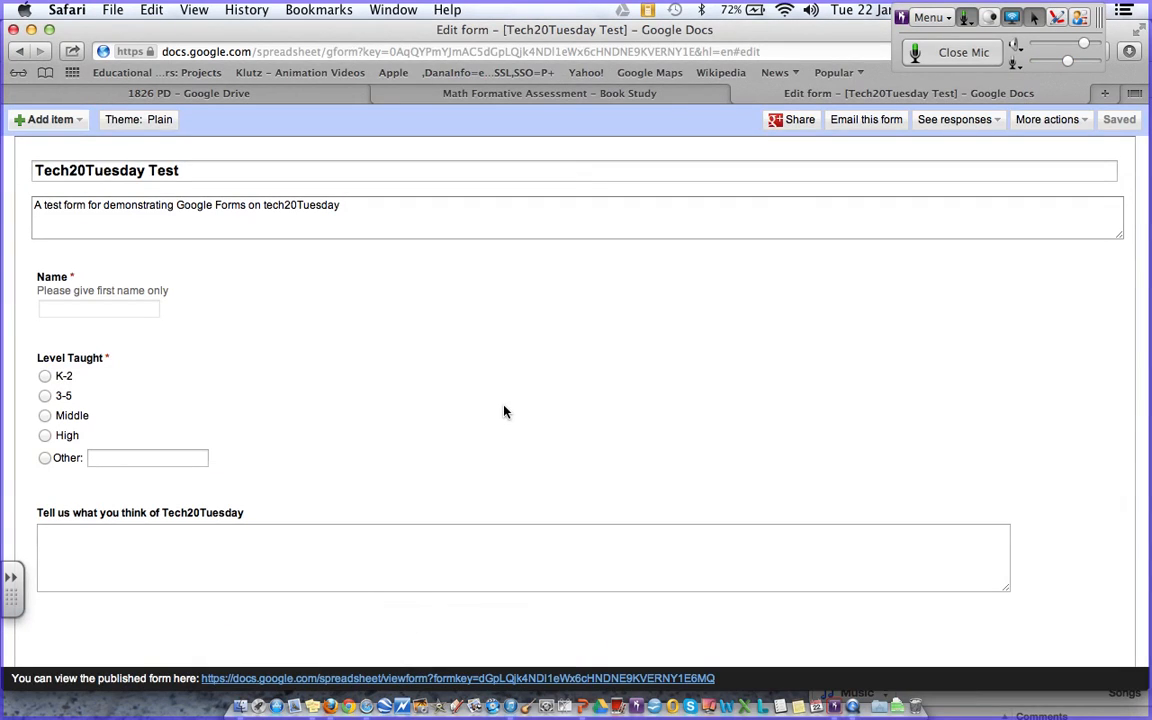
- Open the See responses choices, then switch to the 1826 PD Drive tab and show My Drive
mouse_move(443, 357)
left_click(955, 120)
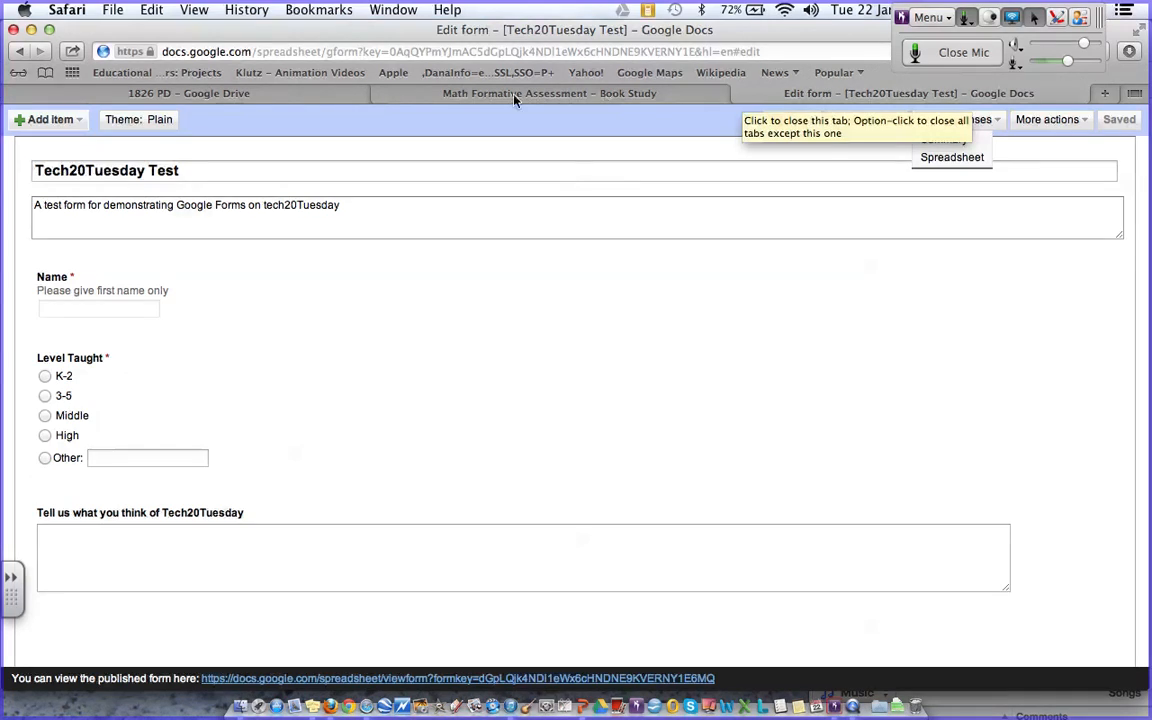
left_click(208, 95)
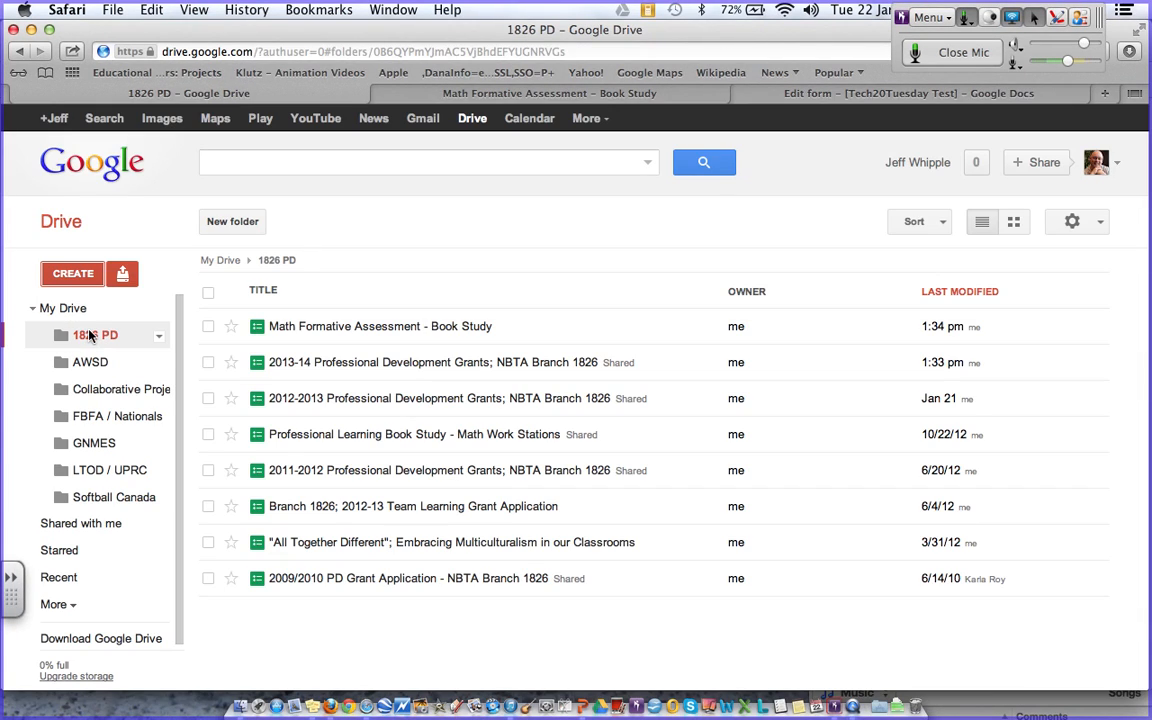
left_click(72, 310)
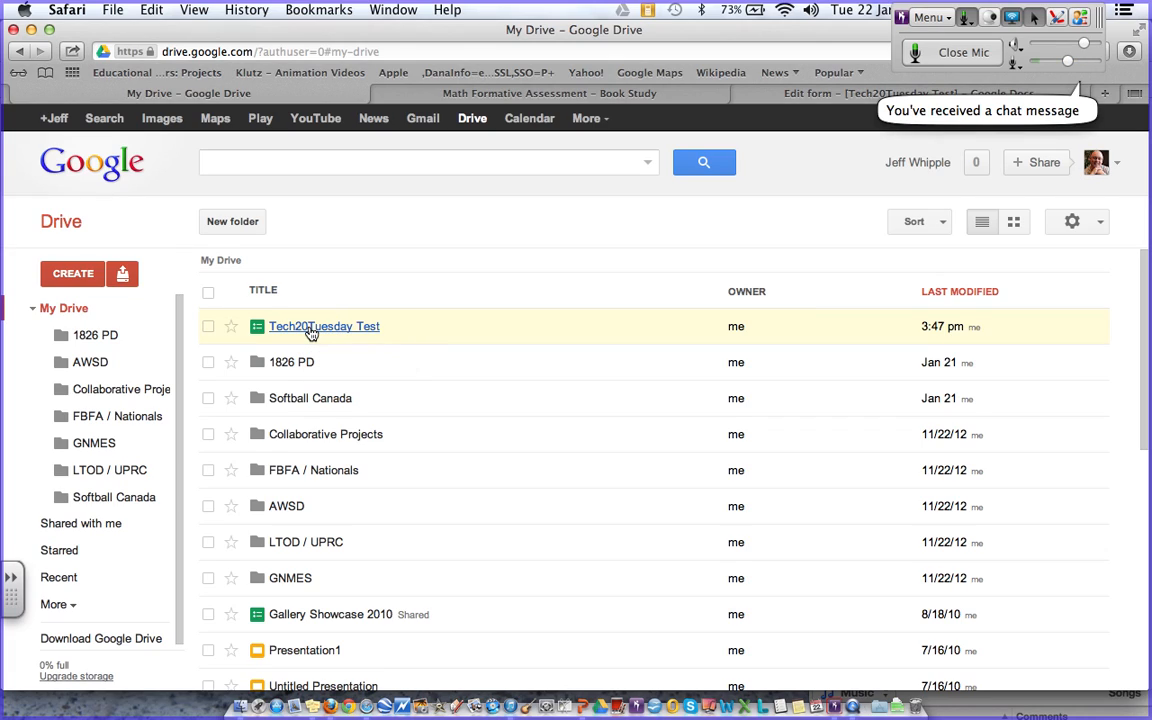
- Open the Tech20Tuesday Test response spreadsheet in a new tab, then return to My Drive
left_click(310, 330)
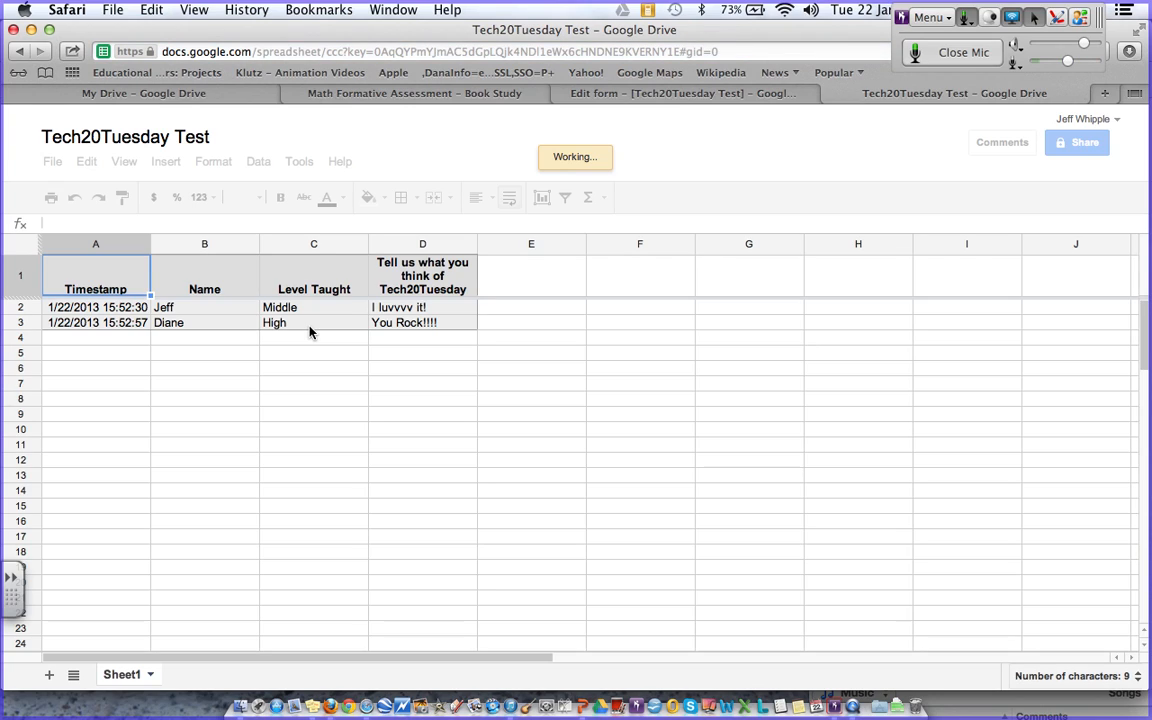
left_click(199, 93)
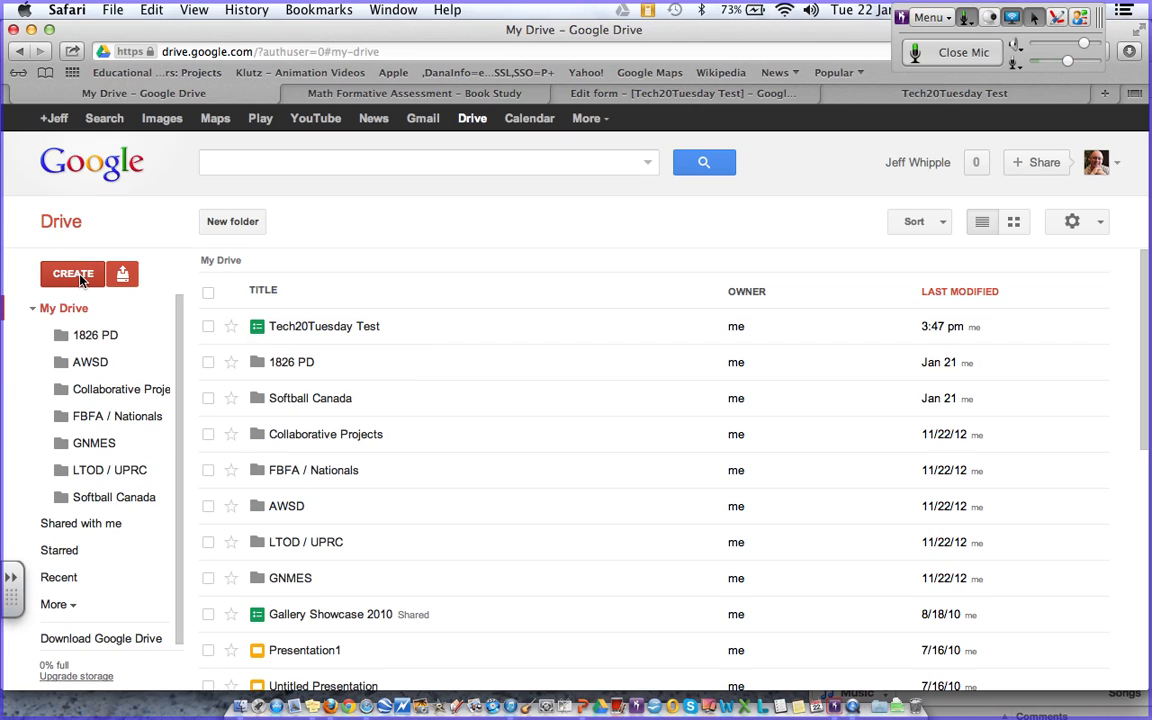
- Check the new response in Tech20Tuesday Test, then switch to the Math Formative Assessment - Book Study sheet
left_click(908, 96)
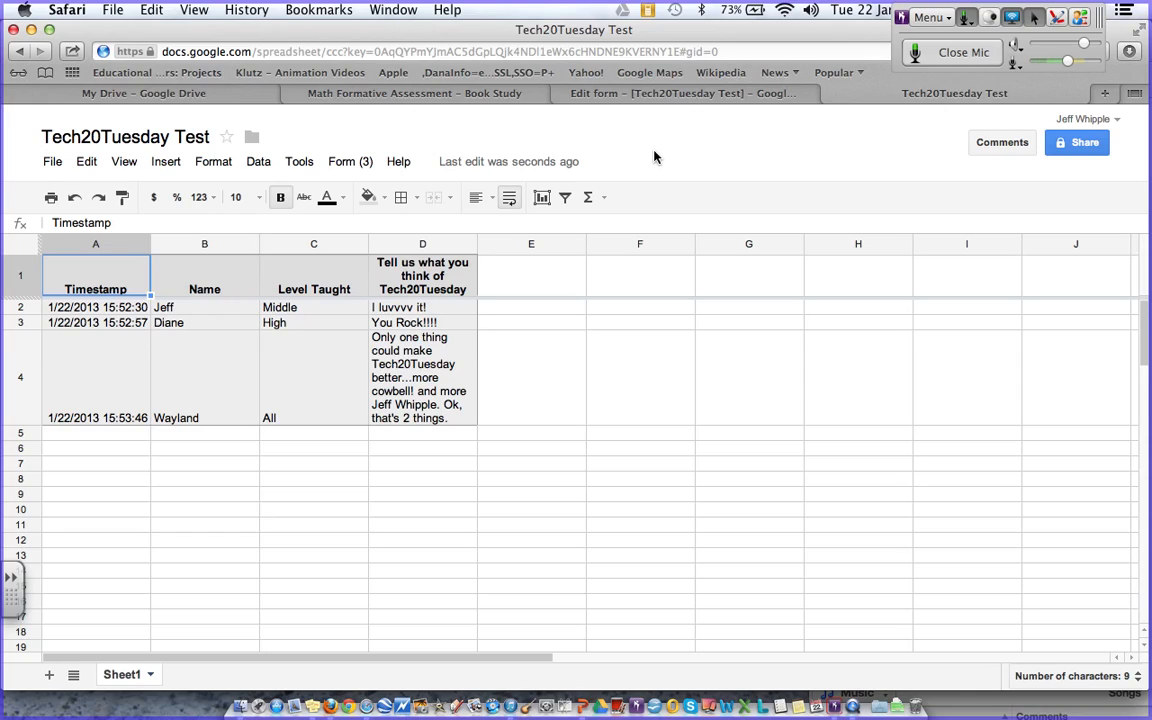
left_click(484, 95)
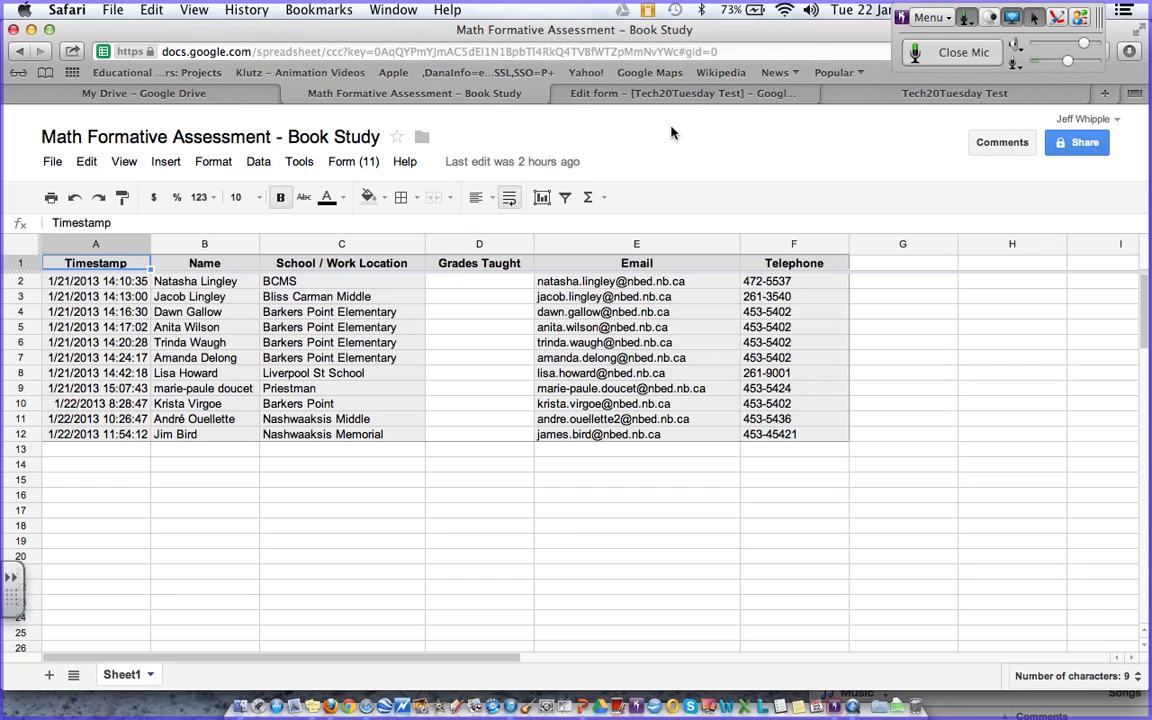
- Go through the form editor back to the Tech20Tuesday Test sheet showing five responses
left_click(706, 88)
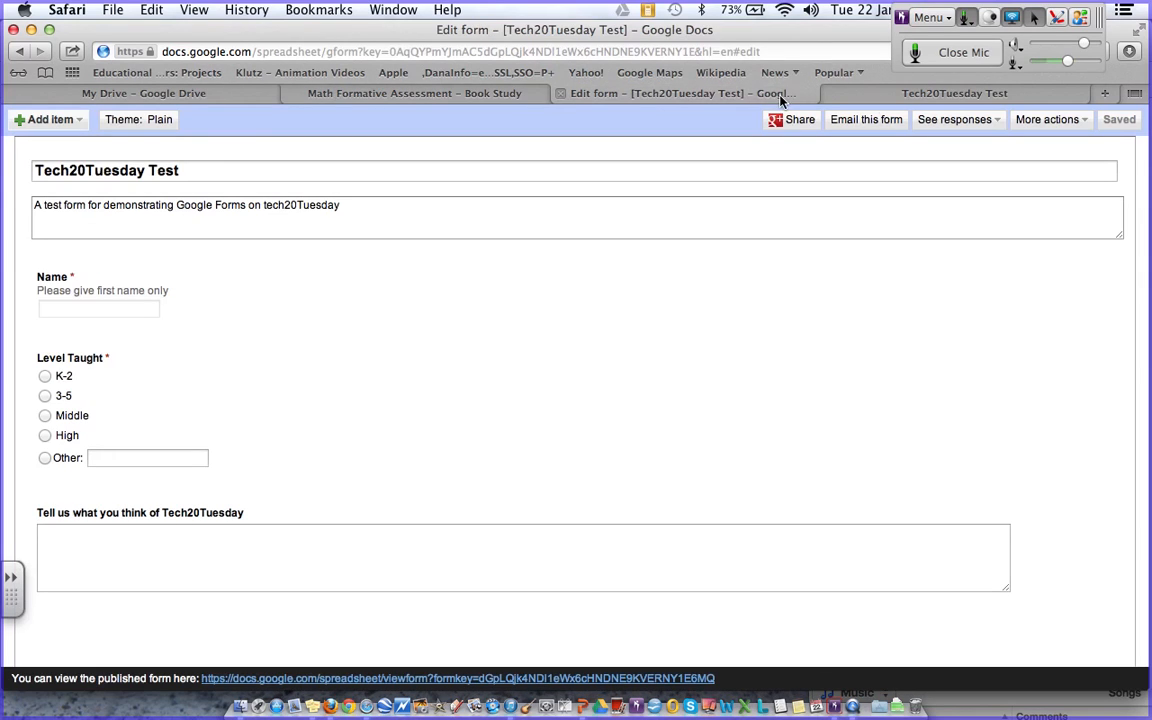
left_click(905, 100)
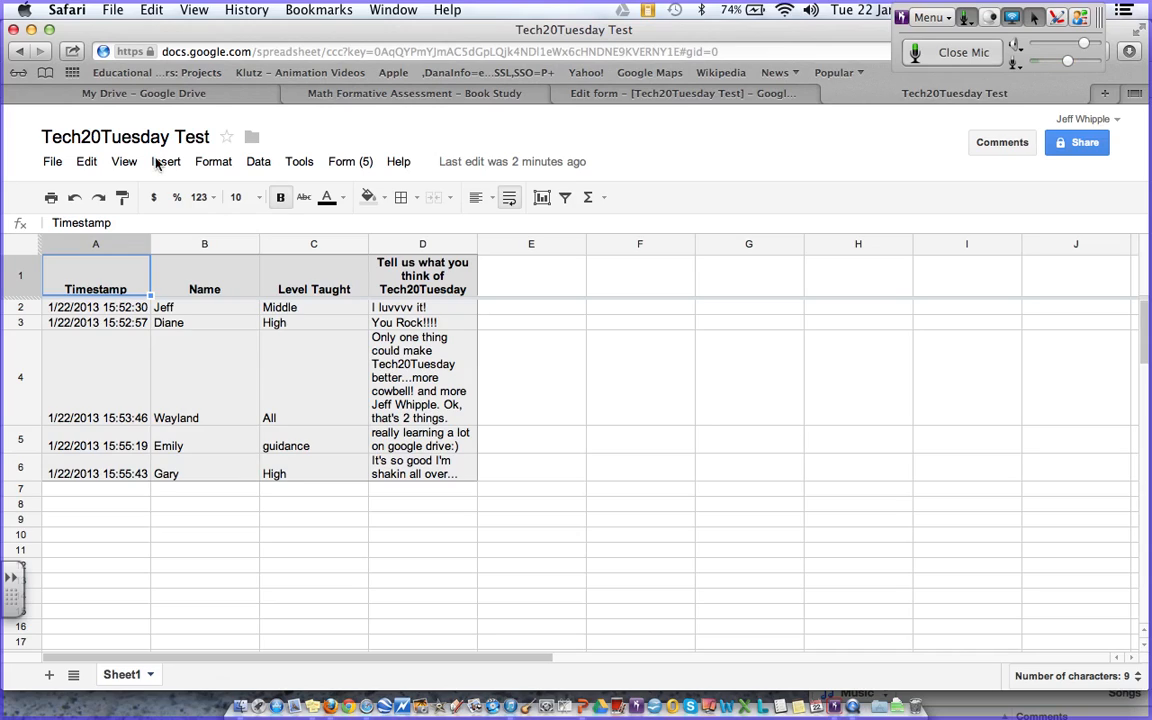
- Show the File > Download as export formats for the response sheet, then close the menu
left_click(50, 163)
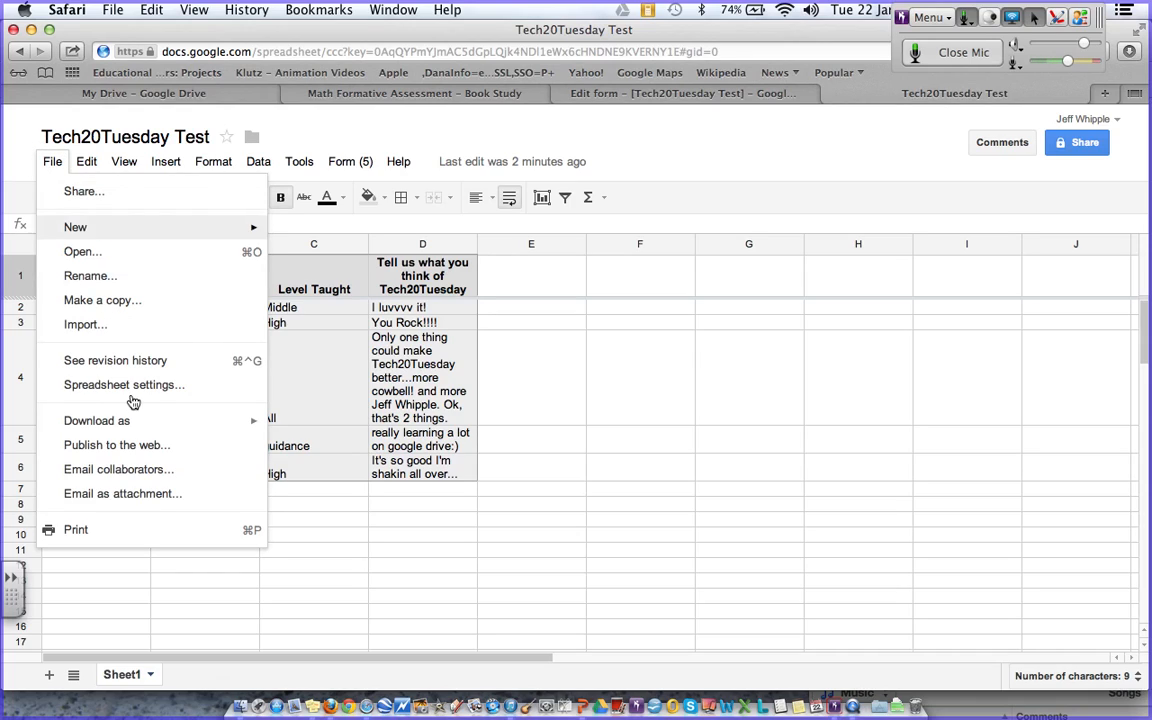
mouse_move(133, 423)
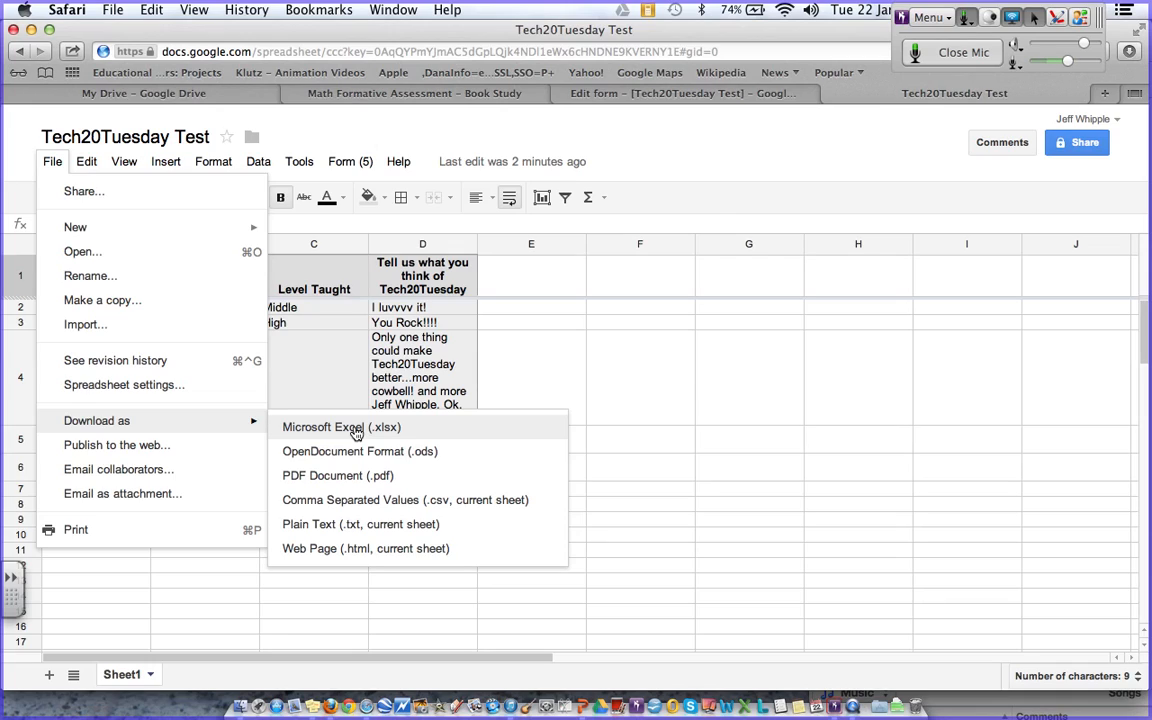
left_click(682, 163)
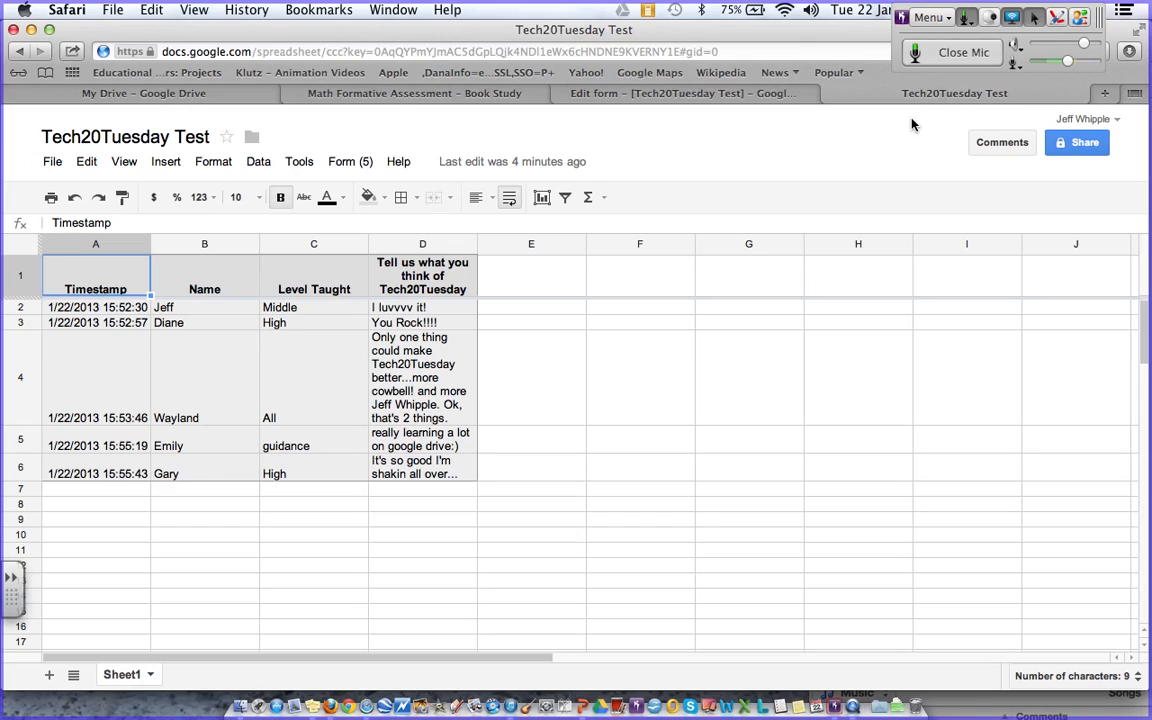
- Bring Bridgit to the front and close its microphone
left_click(949, 57)
left_click(949, 57)
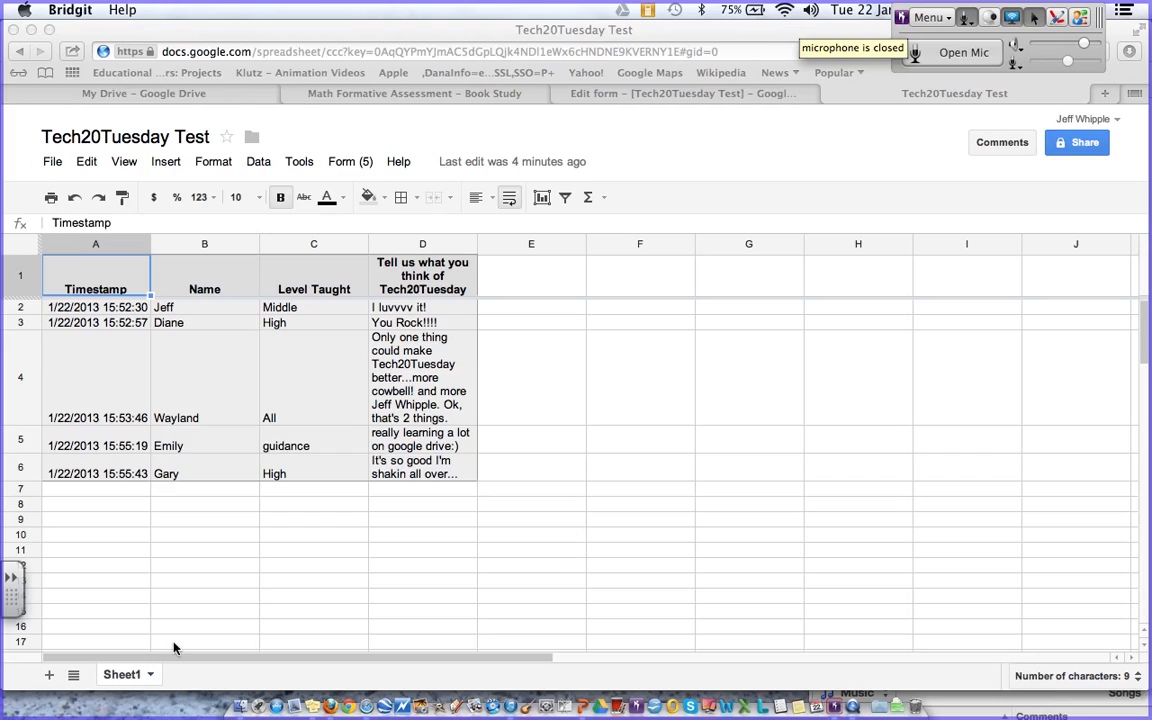